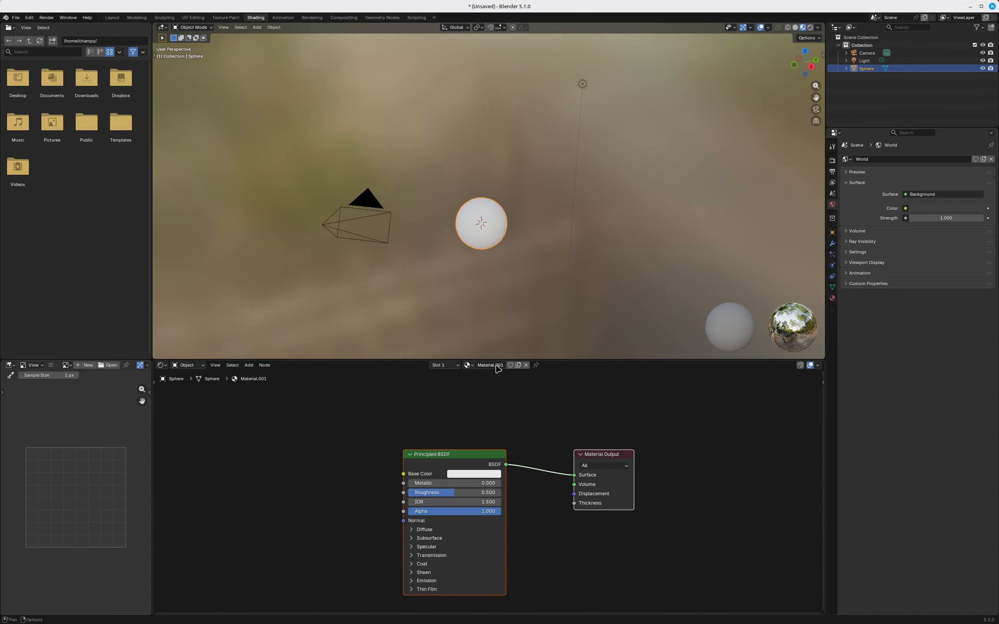
Step: Rename the sphere's material as Earth
double_click(496, 365)
type("Ear")
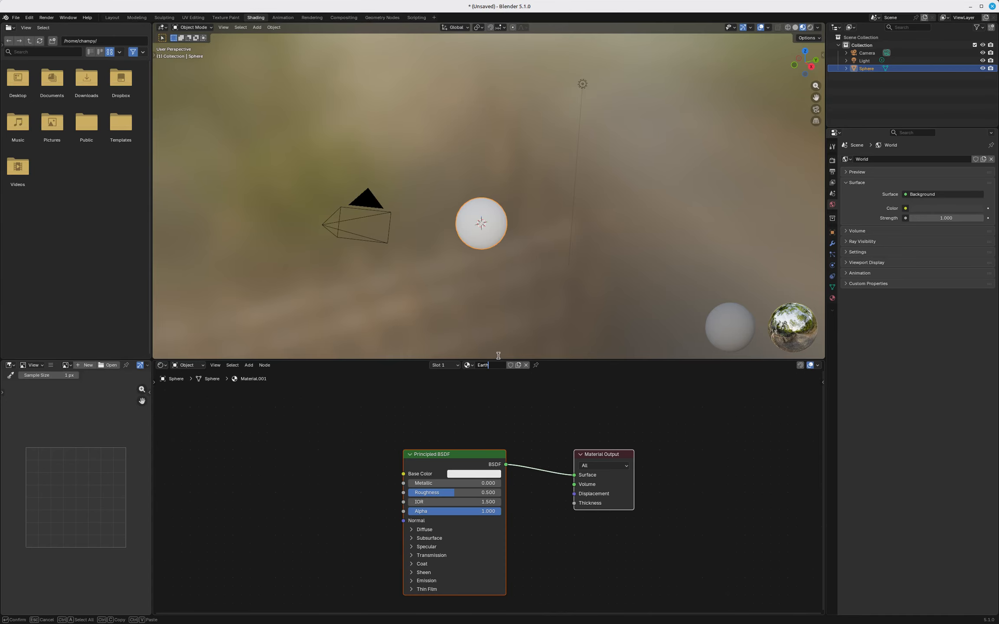
type("th")
key("Return")
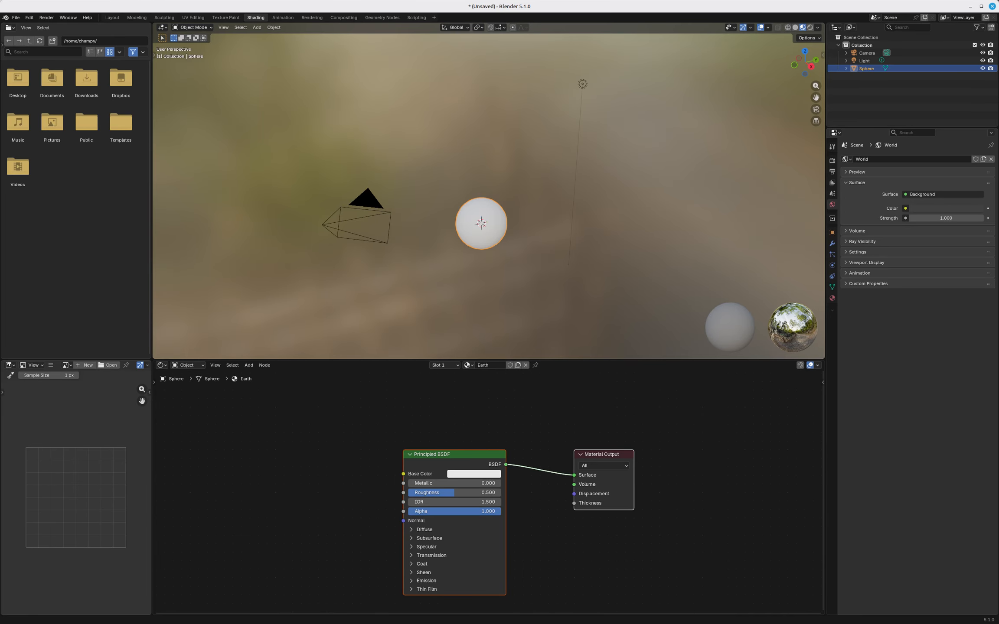
Step: Bring EarthBump.jpg, EarthColorMap.jpg and EarthSpecMask.png from the PlanetTextures folder into the Earth material as image texture nodes
key("alt+Tab")
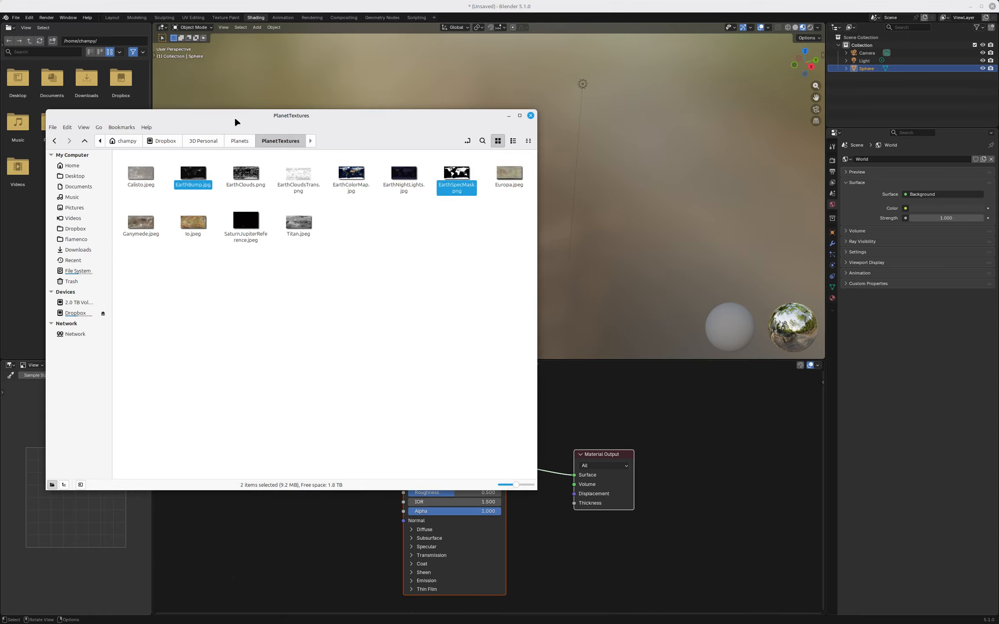
left_click_drag(349, 115, 586, 52)
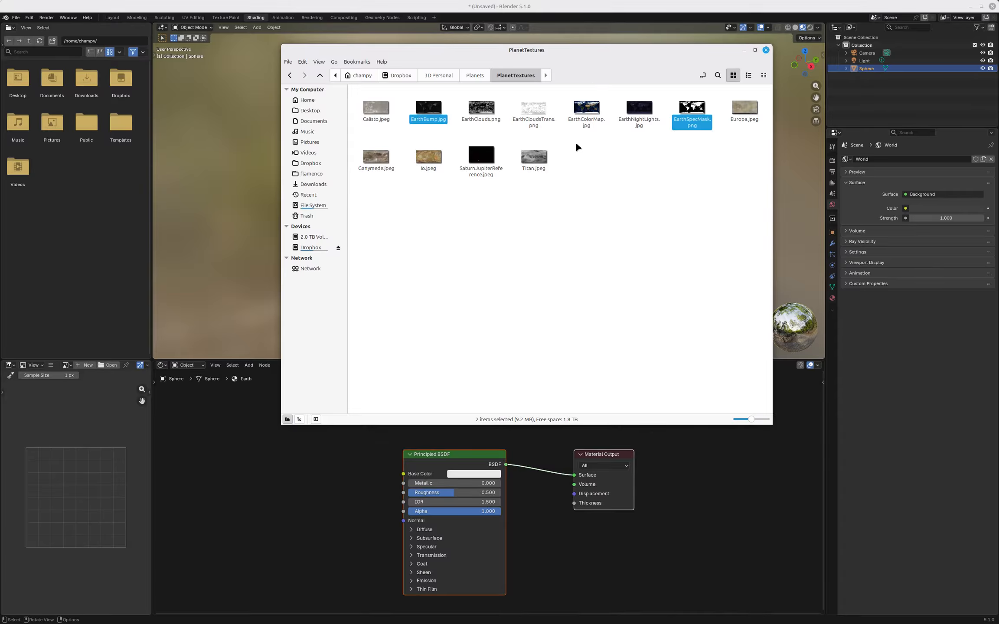
left_click(586, 110, "ctrl")
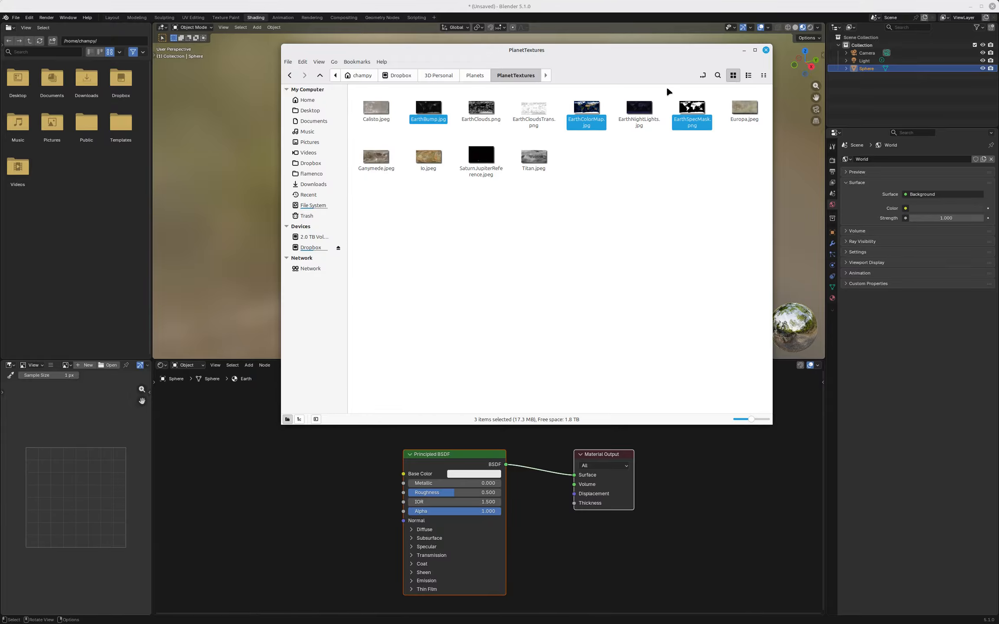
left_click_drag(586, 114, 317, 497)
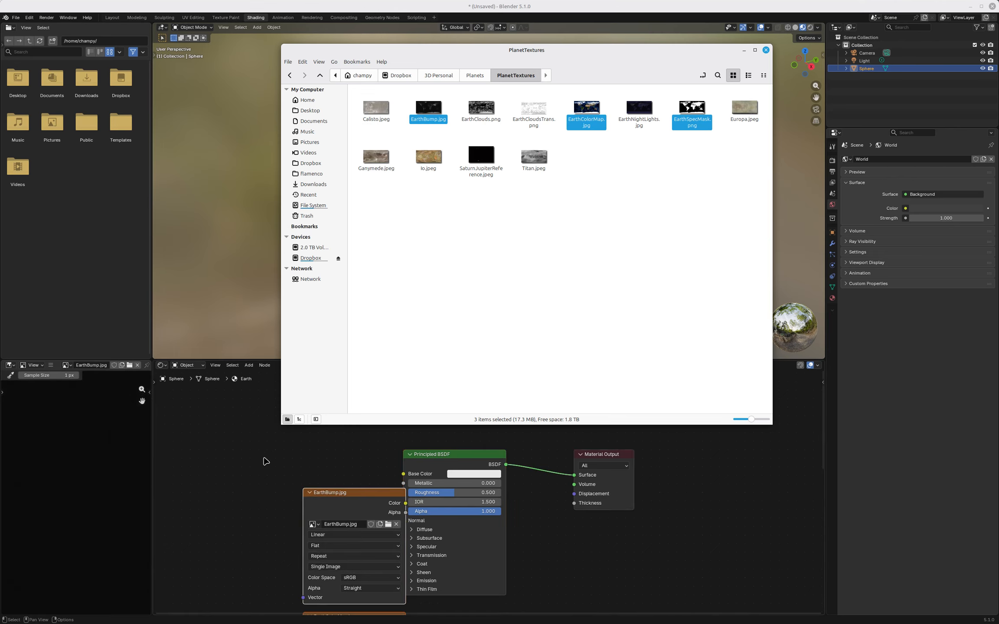
Step: Arrange the three image nodes in a column left of the Principled BSDF, with color map above spec mask above bump
scroll(384, 417, "down", 2)
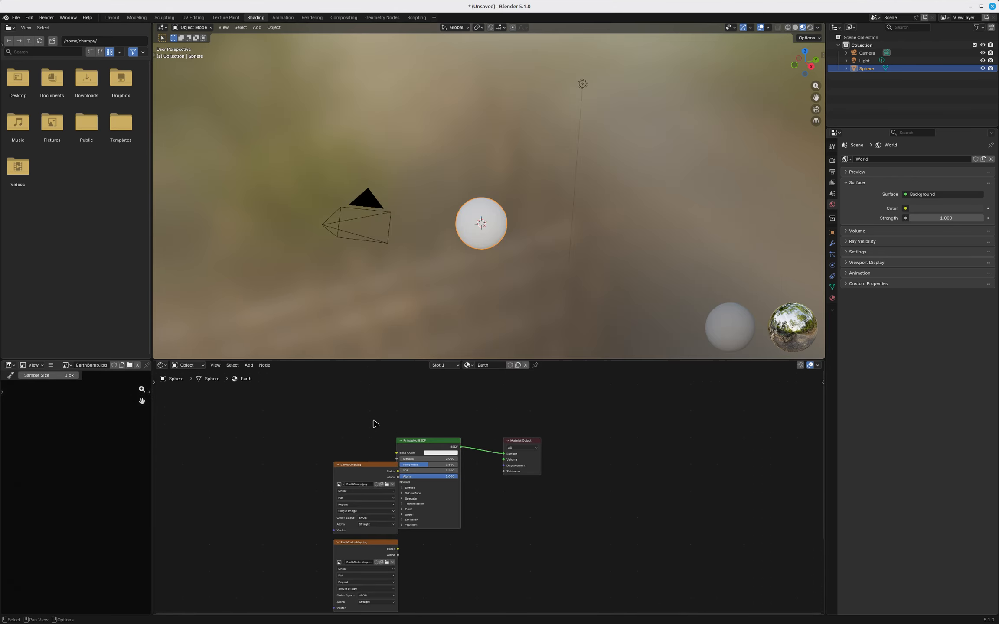
scroll(375, 424, "down", 2)
left_click_drag(373, 417, 335, 531)
key("g")
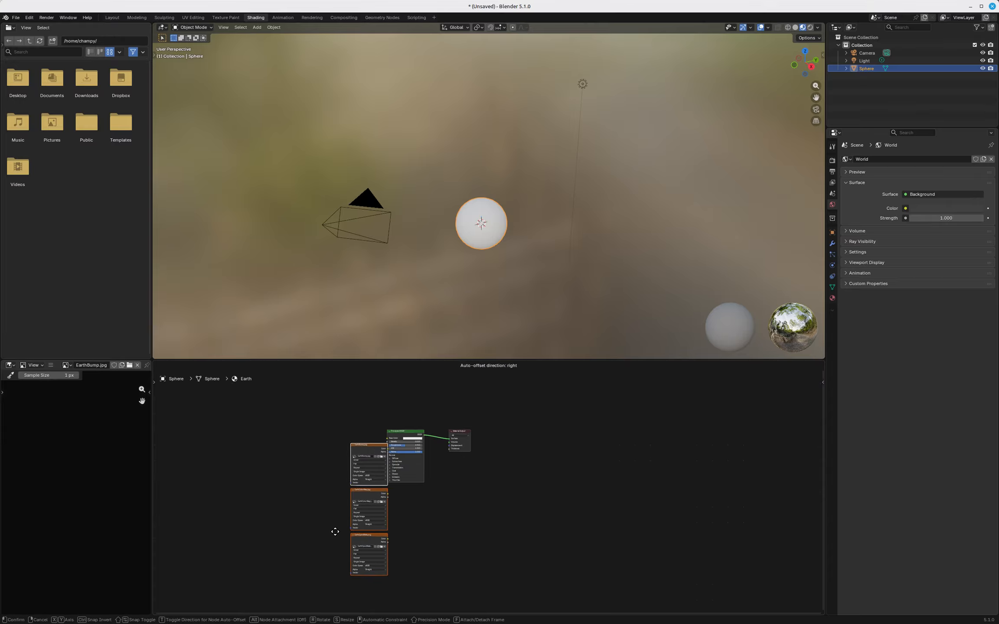
left_click(332, 509)
scroll(359, 422, "up", 8)
scroll(363, 425, "down", 4)
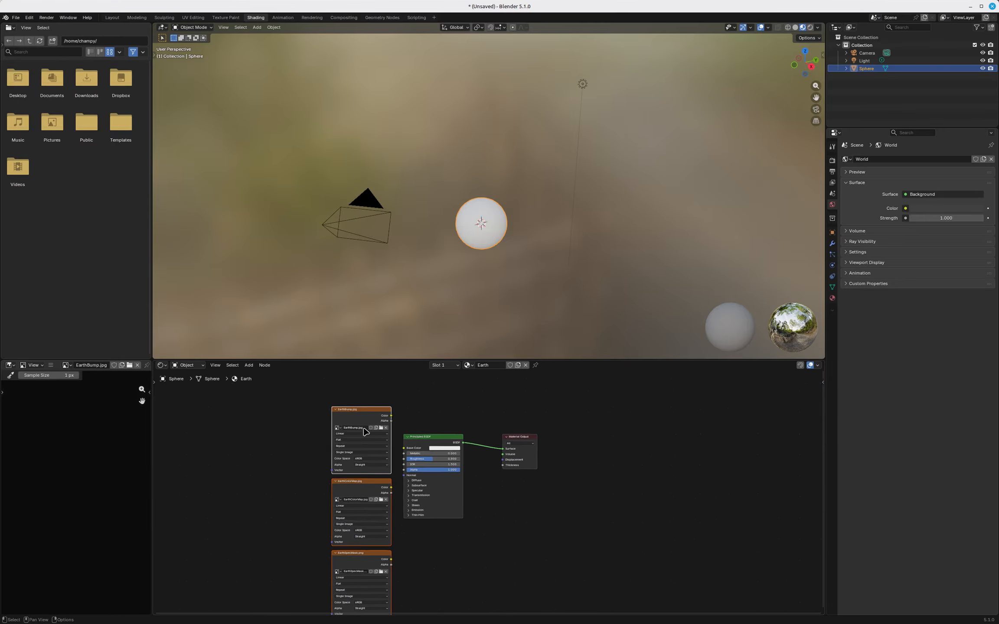
left_click_drag(358, 478, 271, 562)
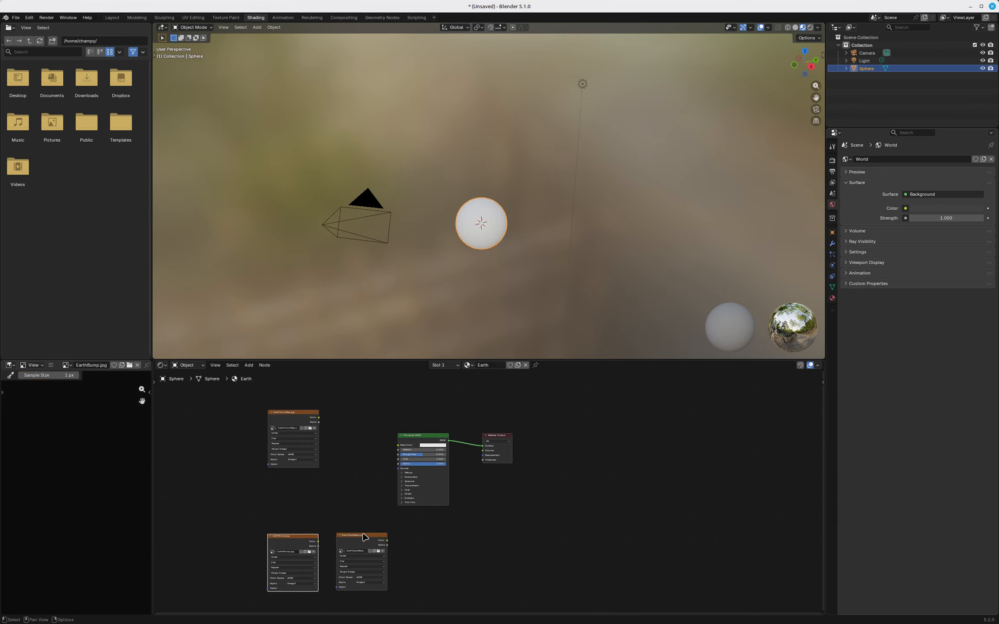
left_click_drag(364, 538, 296, 476)
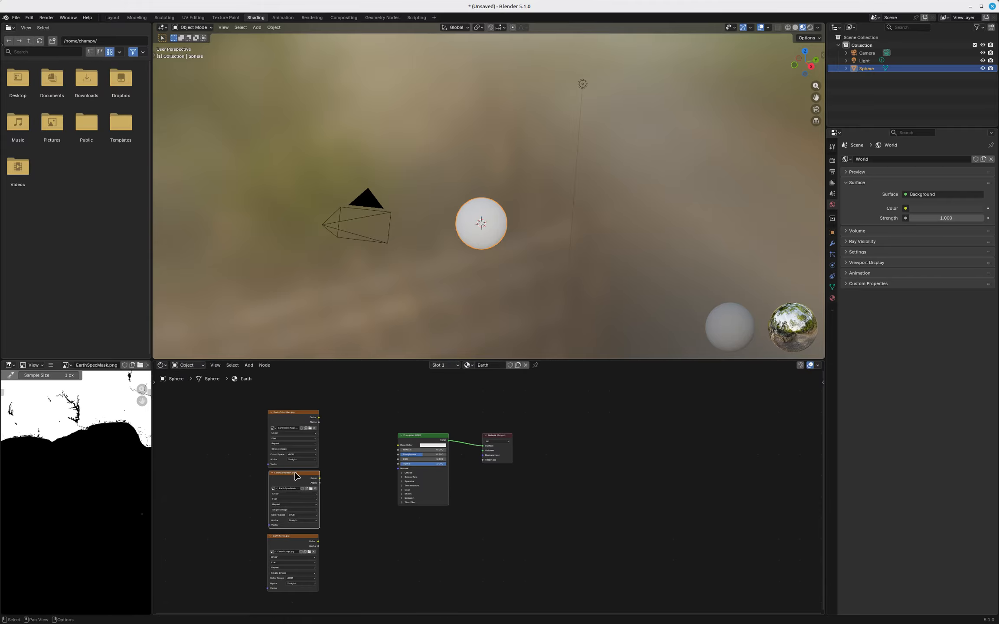
Step: Connect the EarthColorMap.jpg Color output to the Principled BSDF's Base Color
scroll(490, 205, "up", 5)
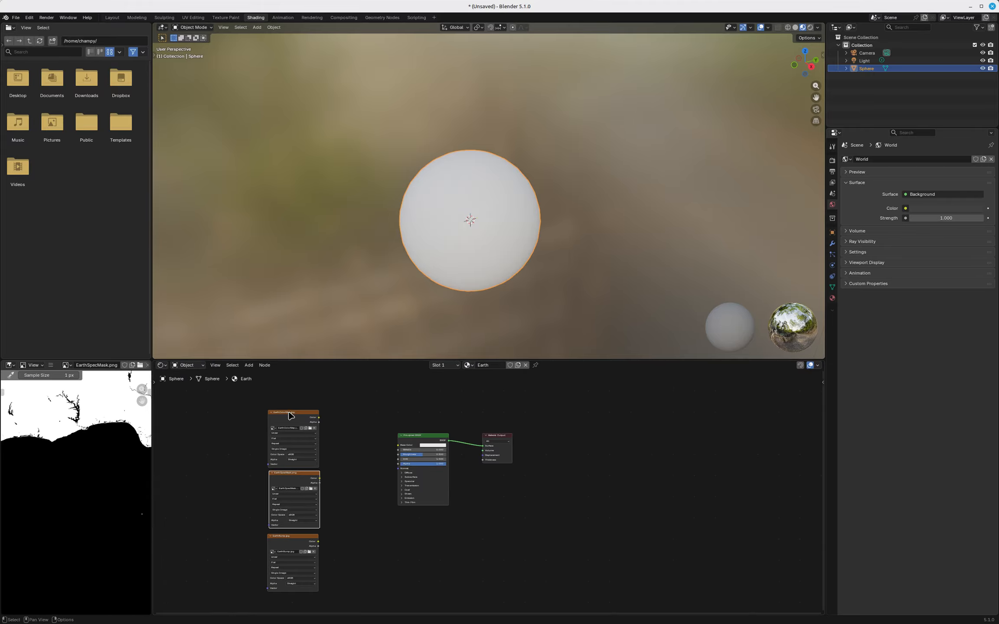
scroll(291, 415, "up", 3)
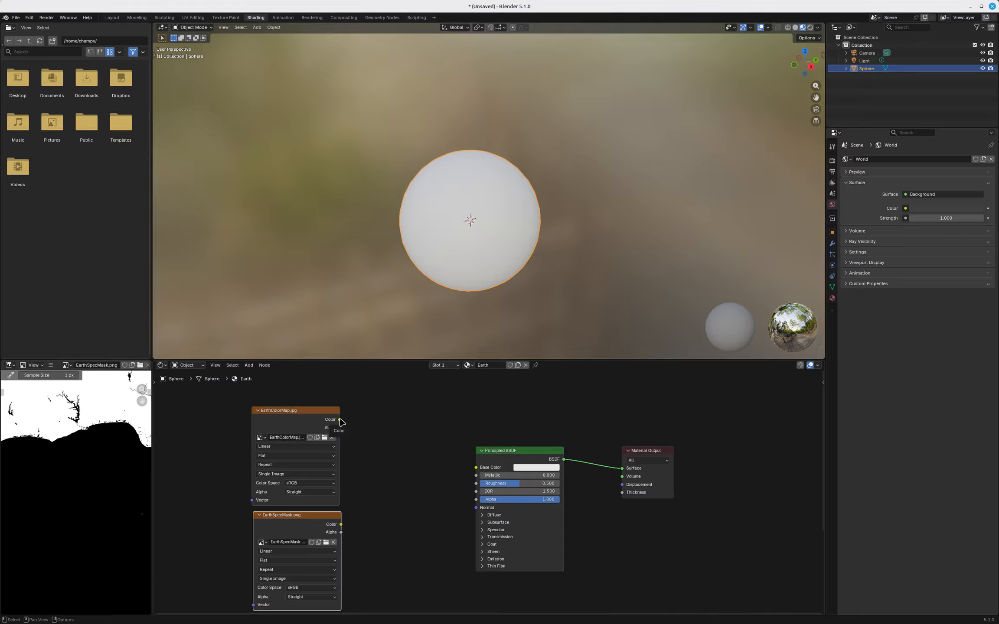
left_click_drag(340, 419, 476, 468)
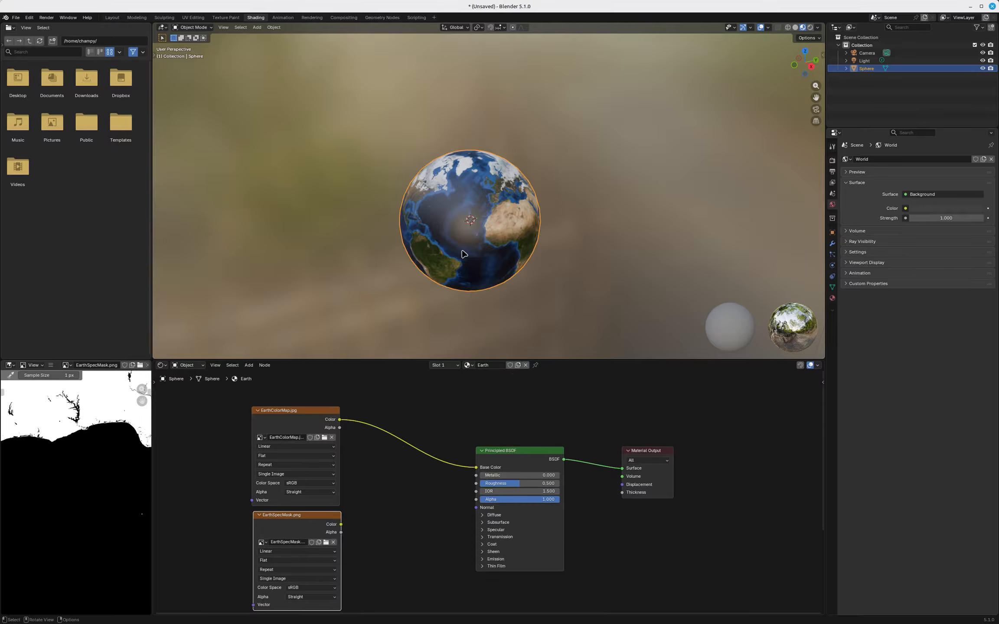
Step: Examine the color texture close up around the sphere's north pole for distortion
scroll(474, 154, "up", 4)
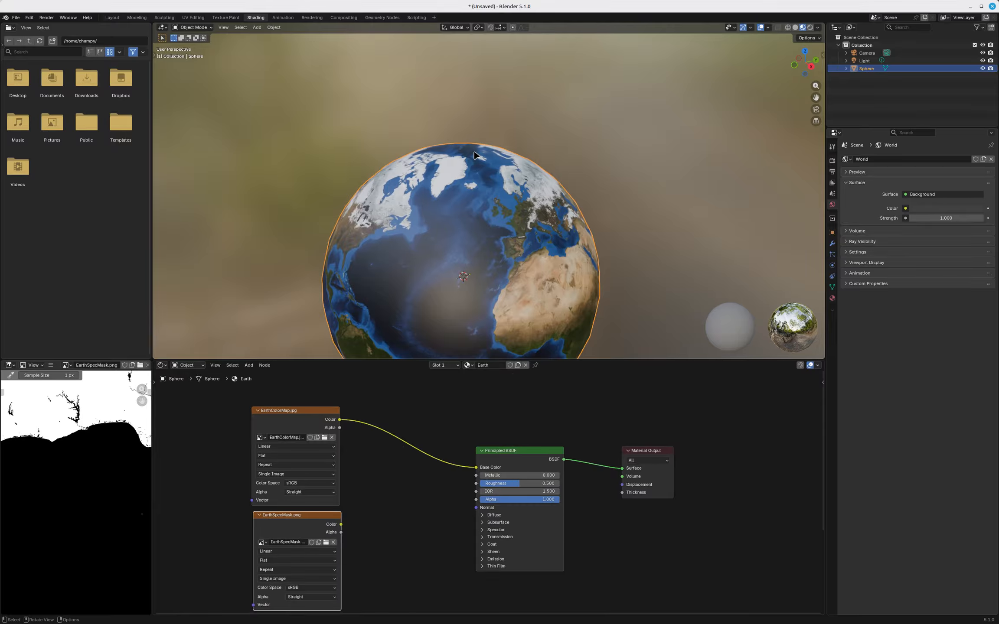
middle_click_drag(469, 161, 473, 201)
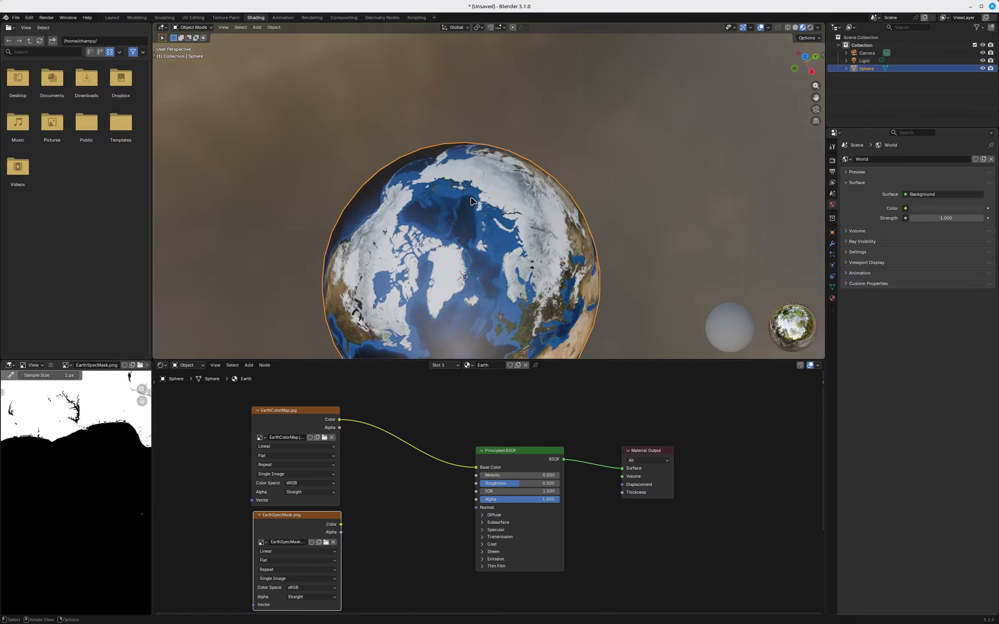
scroll(456, 234, "up", 6)
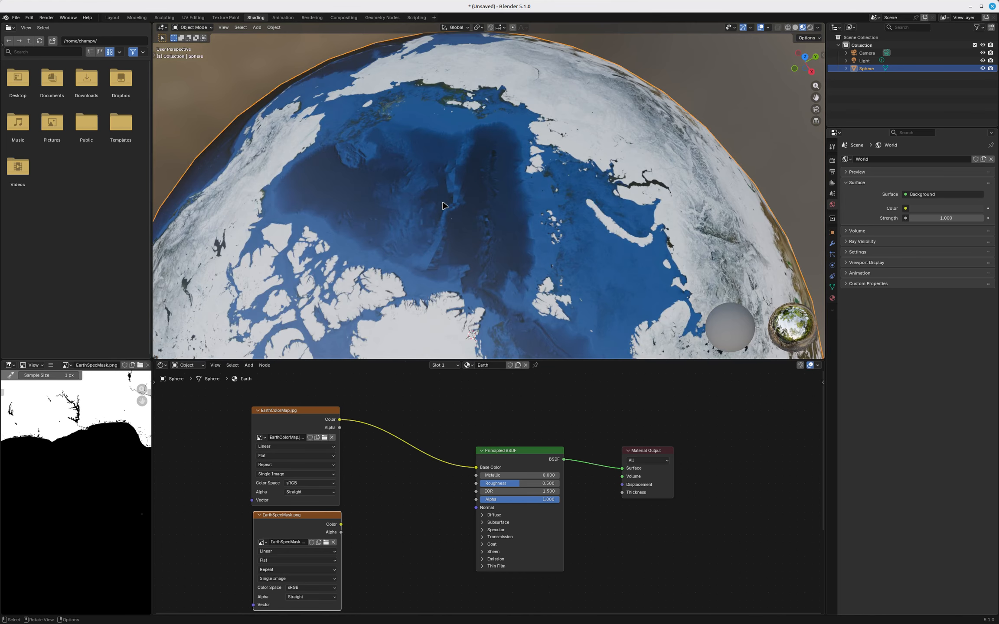
scroll(451, 195, "up", 3)
scroll(462, 150, "down", 3)
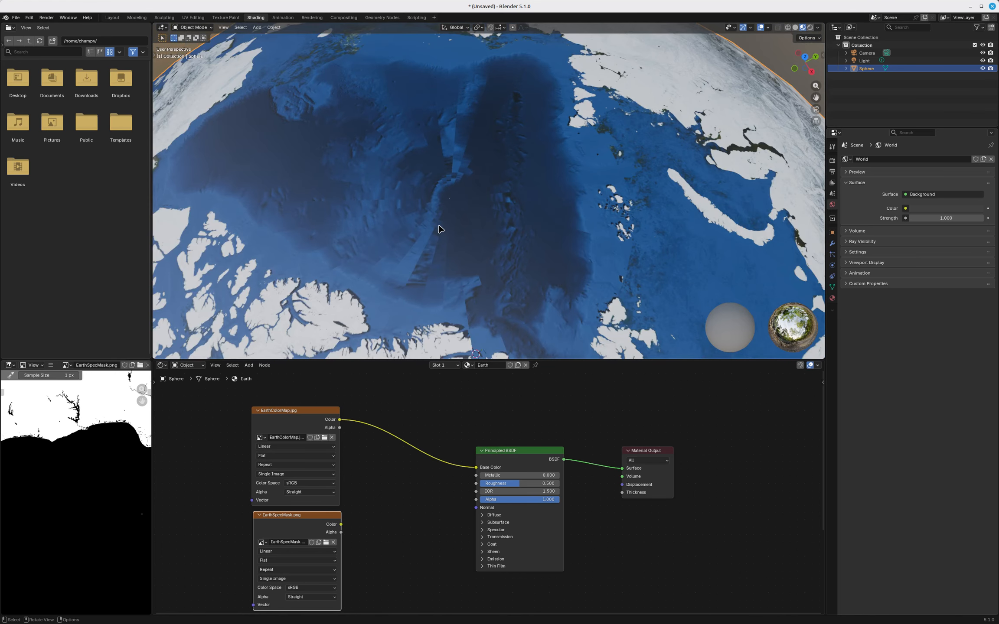
scroll(440, 227, "up", 4)
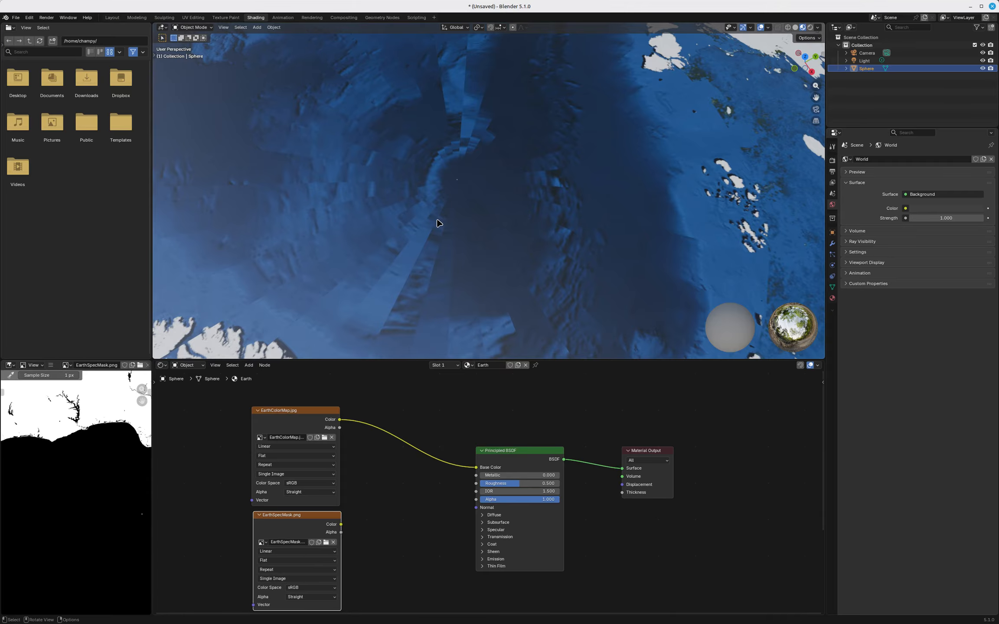
scroll(466, 187, "down", 1)
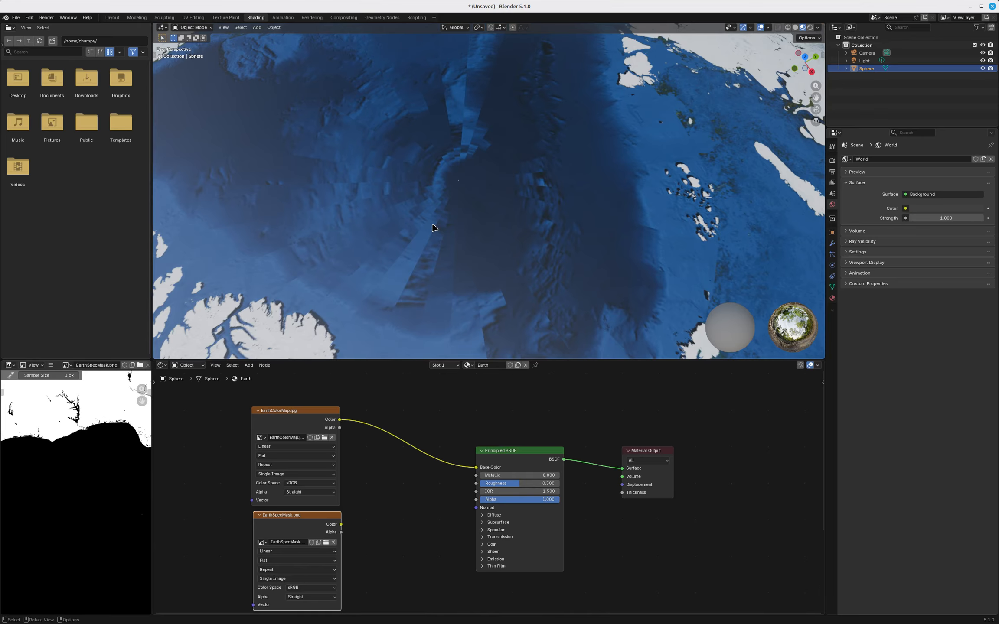
scroll(435, 227, "up", 4)
scroll(435, 209, "down", 3)
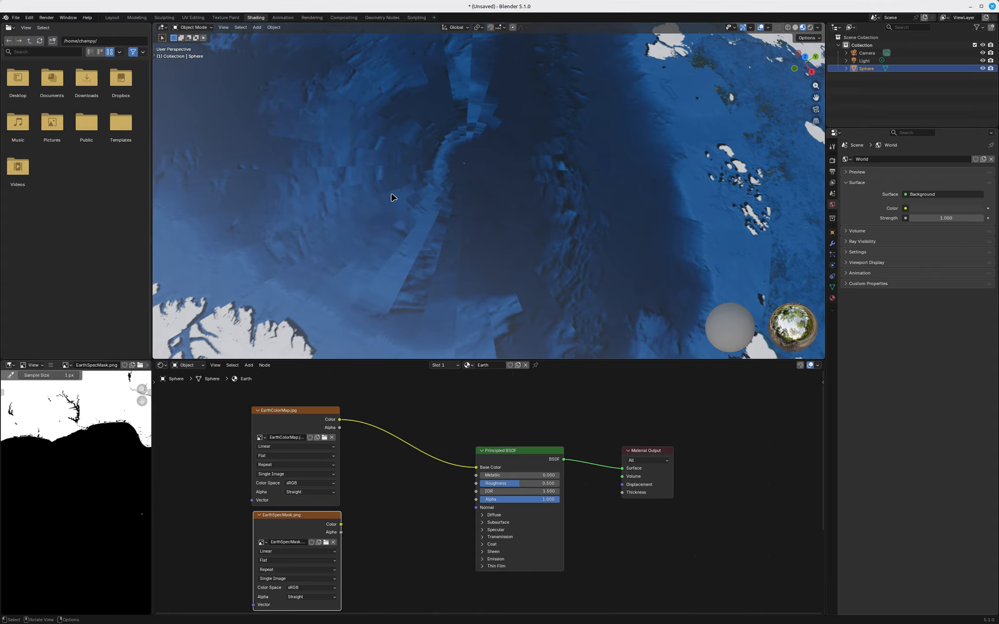
Step: Examine the sphere's UV layout over the map image in the UV Editing workspace, especially the triangles along the pole edge
left_click(195, 18)
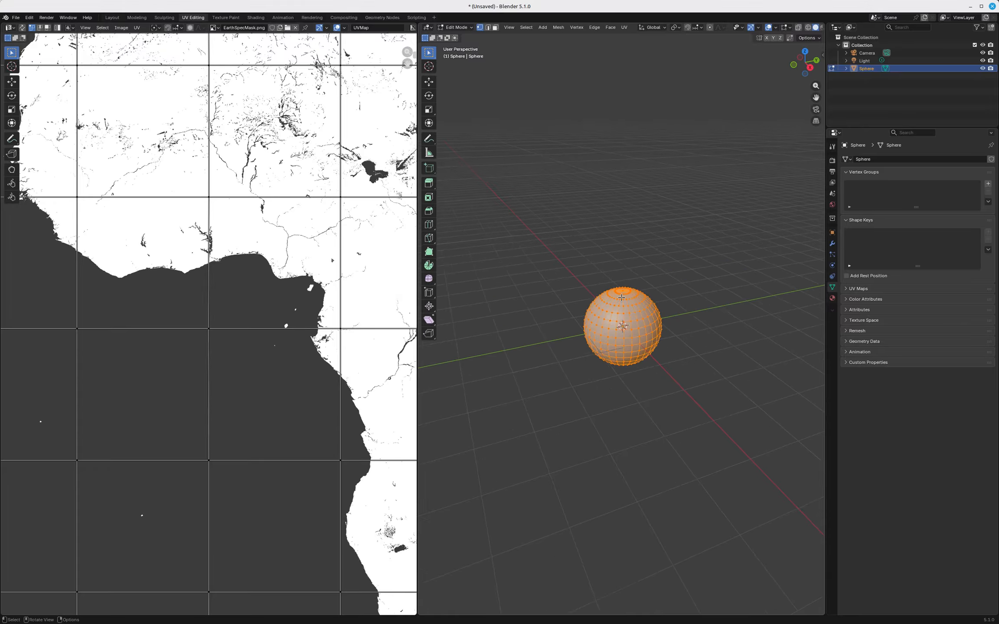
scroll(632, 272, "up", 4)
middle_click_drag(633, 273, 632, 340)
scroll(623, 370, "up", 3)
scroll(613, 372, "down", 5)
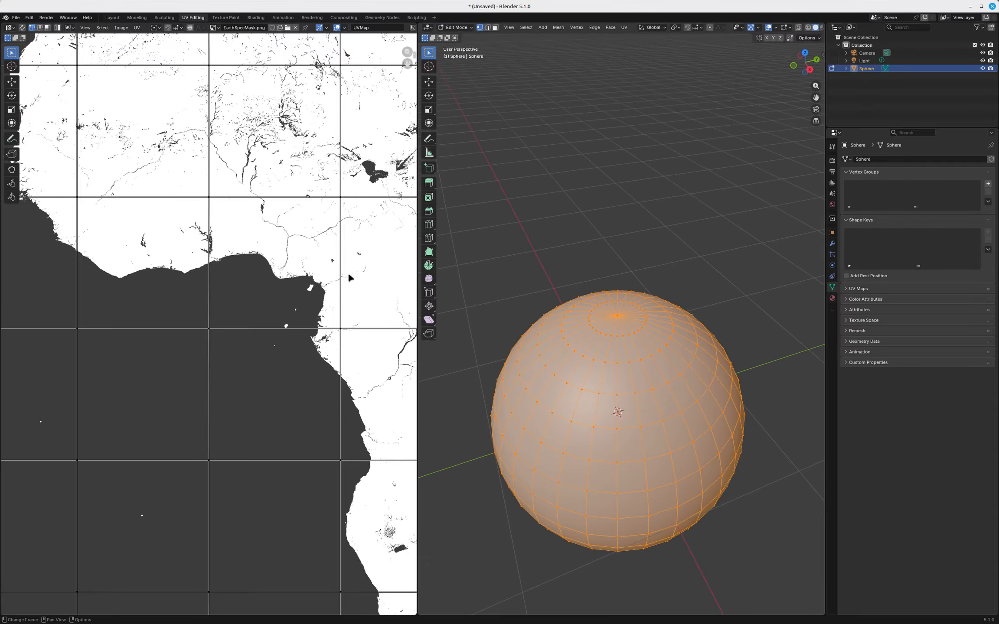
scroll(221, 391, "down", 6)
scroll(332, 363, "down", 3)
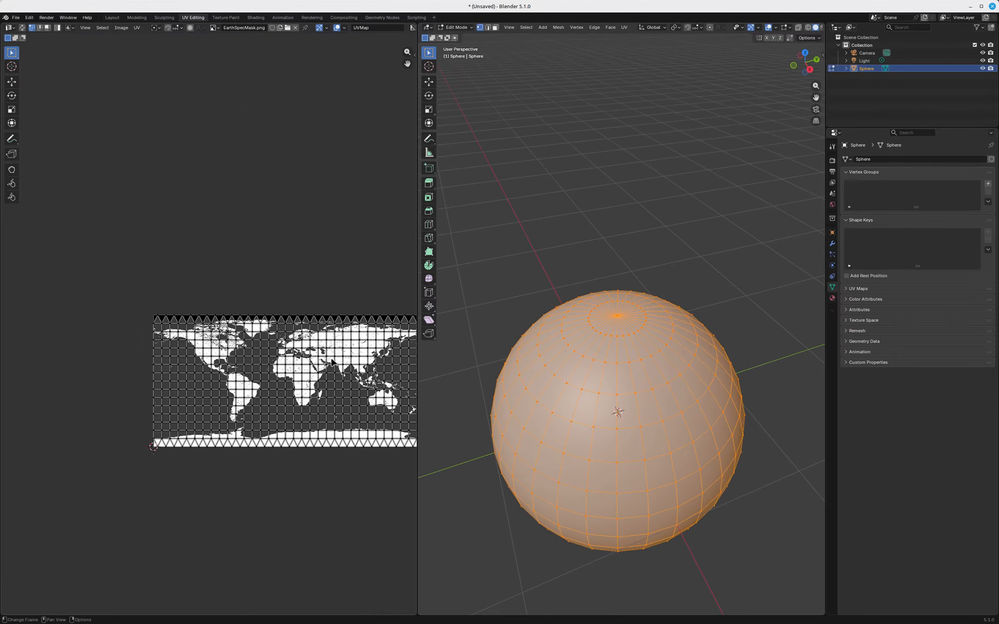
scroll(217, 357, "down", 3)
scroll(286, 364, "up", 4)
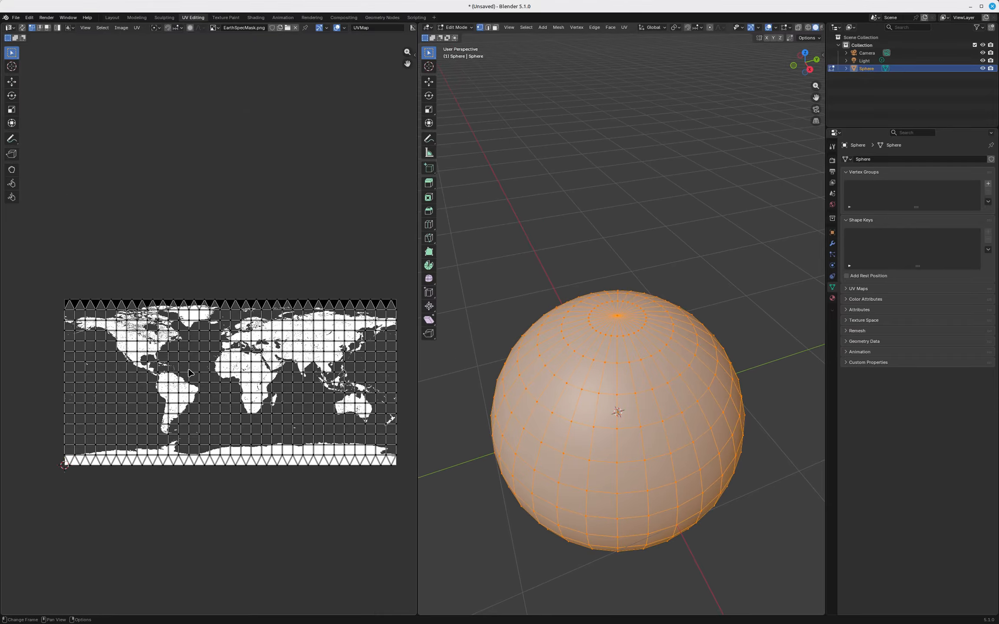
scroll(68, 307, "up", 12)
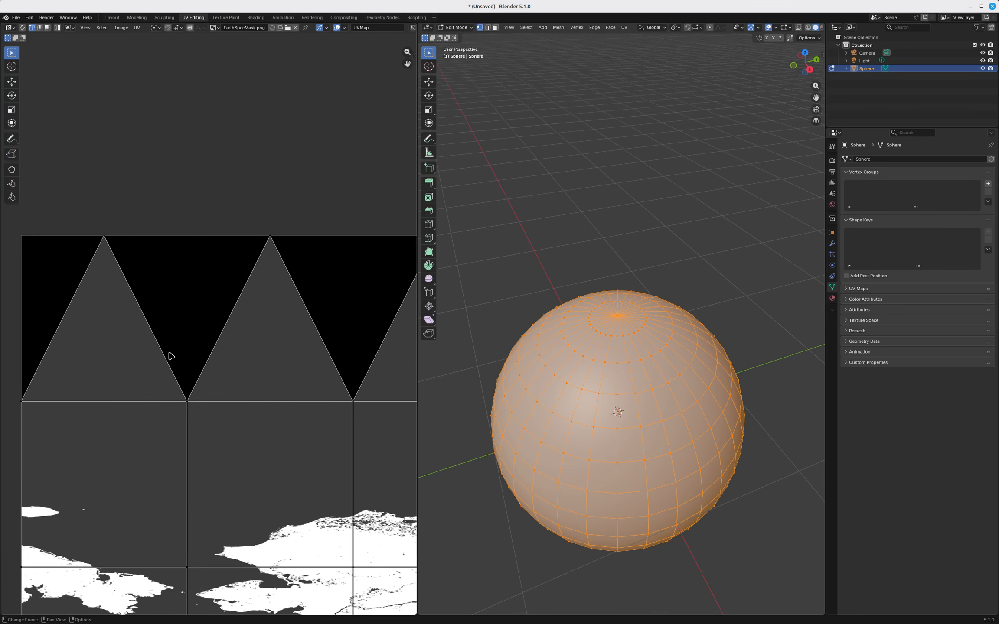
scroll(136, 224, "down", 12)
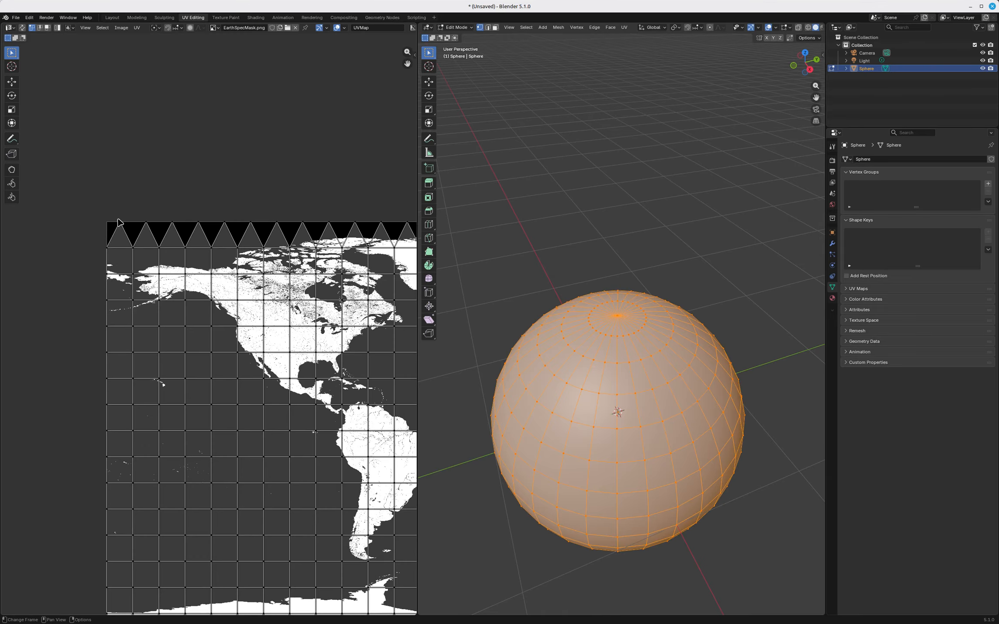
scroll(244, 251, "up", 3)
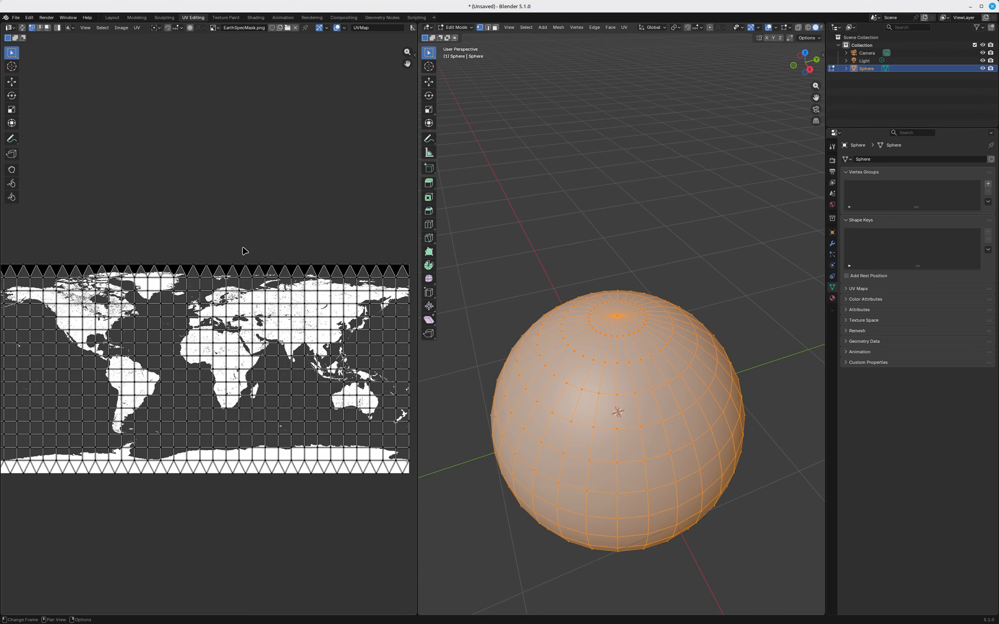
Step: Return to the Shading workspace and add a Texture Coordinate node left of the EarthColorMap.jpg node
left_click(255, 17)
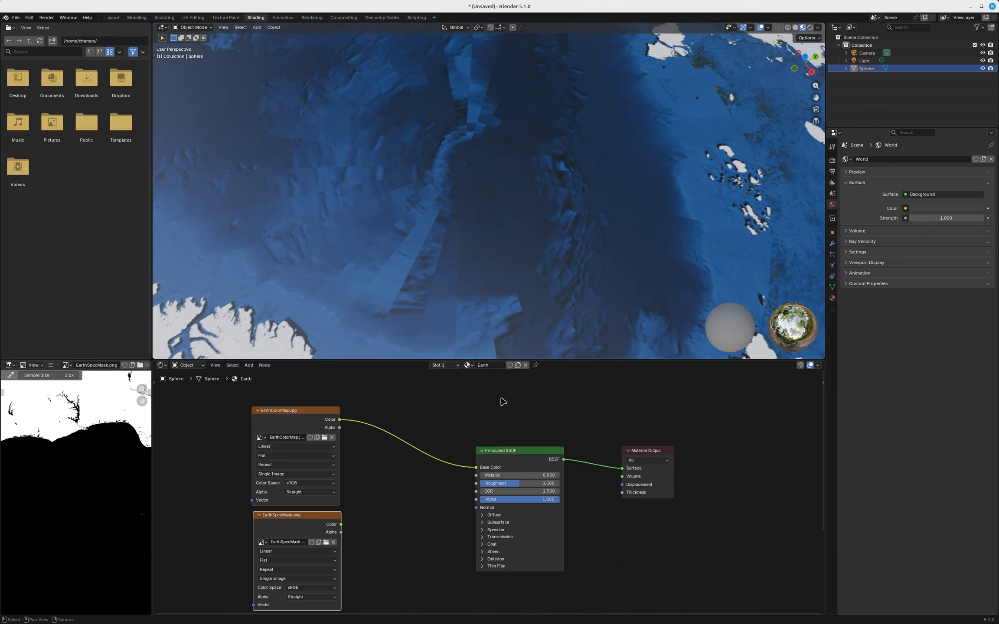
scroll(503, 401, "down", 2)
left_click(343, 410)
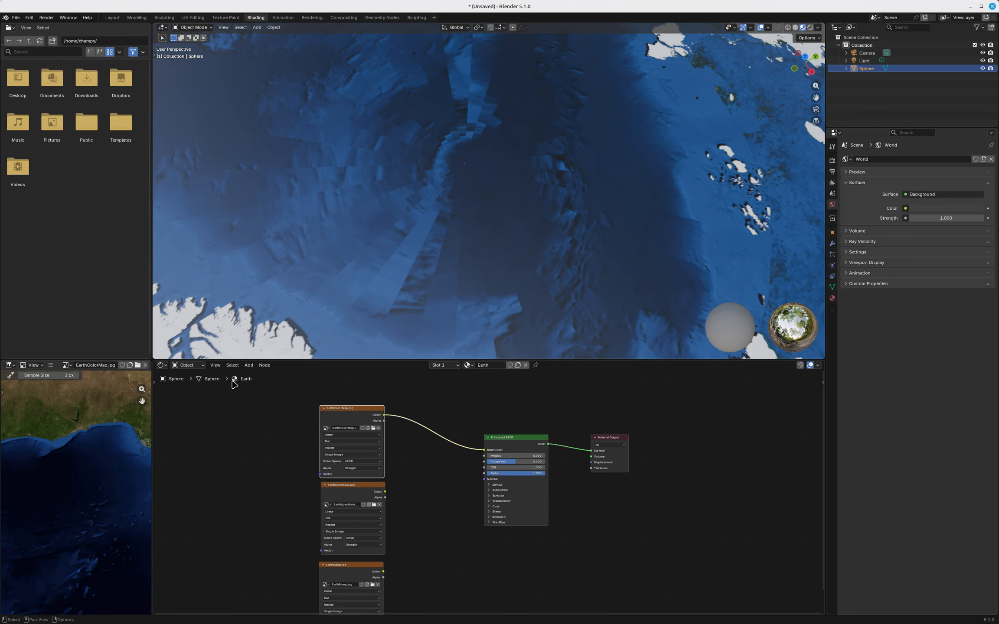
left_click(250, 367)
mouse_move(264, 414)
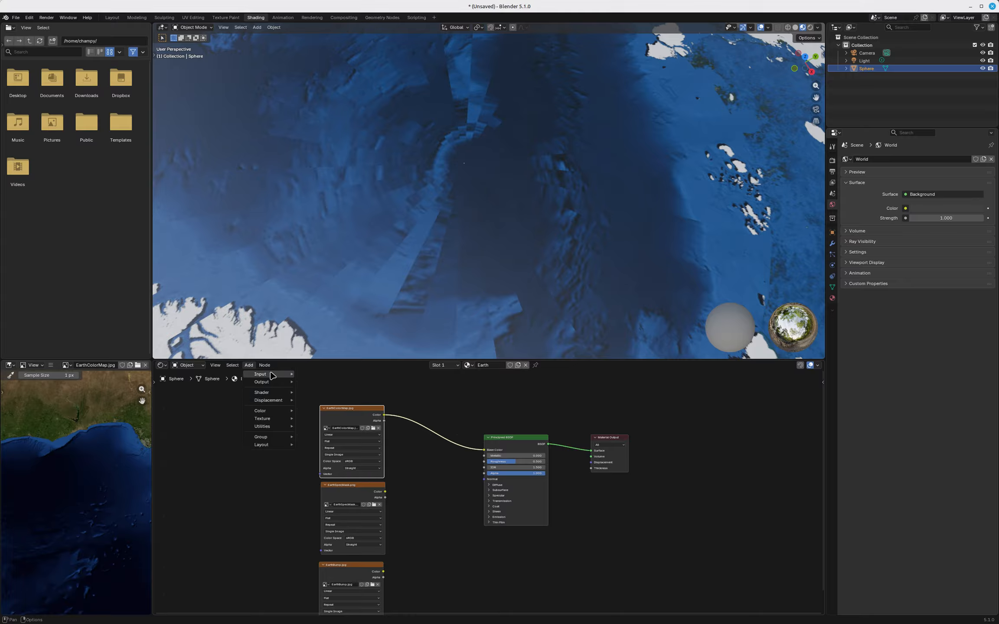
mouse_move(269, 374)
left_click(328, 509)
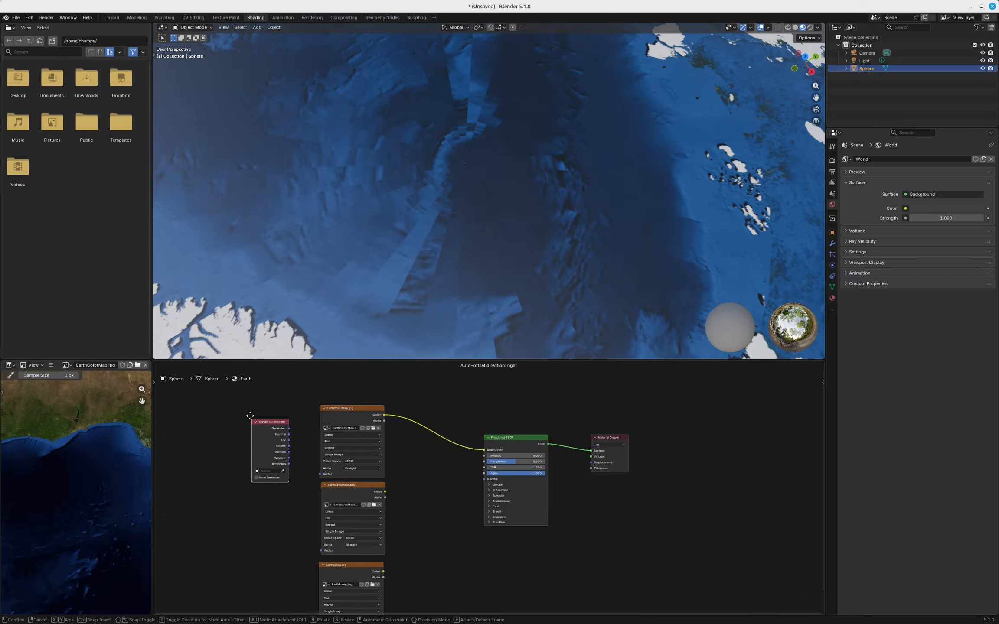
left_click(243, 405)
Step: Connect the Texture Coordinate's UV output to the EarthColorMap.jpg Vector input and check the globe's north pole
scroll(273, 419, "up", 3)
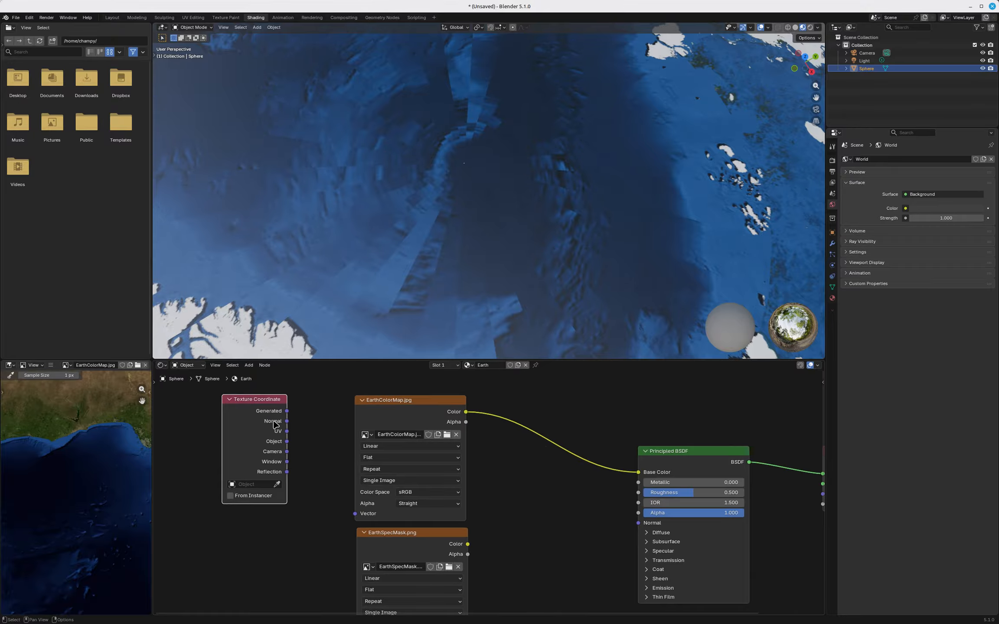
left_click_drag(288, 433, 355, 513)
scroll(320, 494, "down", 1)
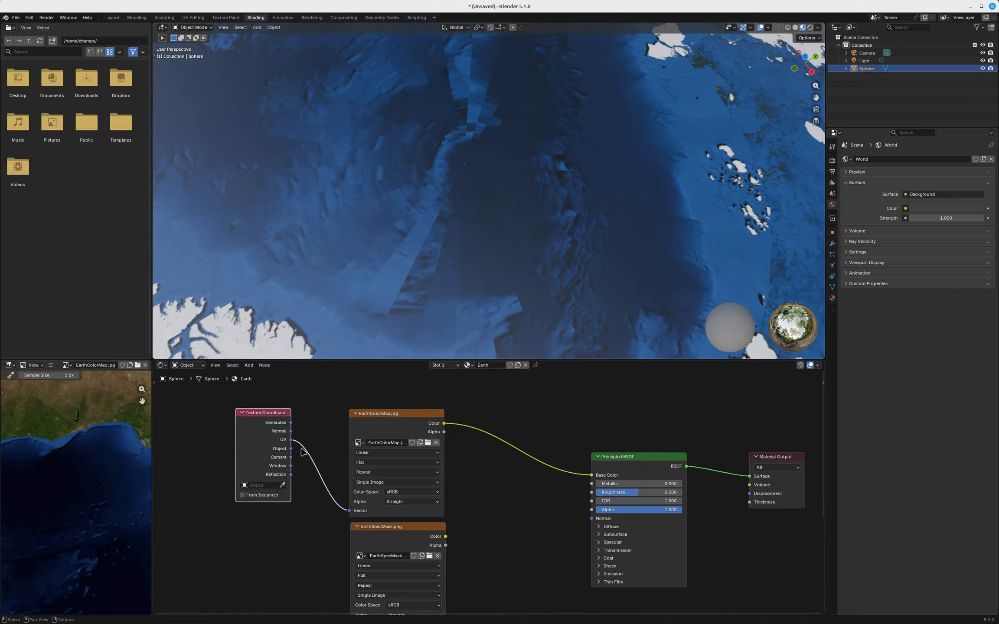
scroll(438, 161, "down", 5)
scroll(438, 158, "down", 4)
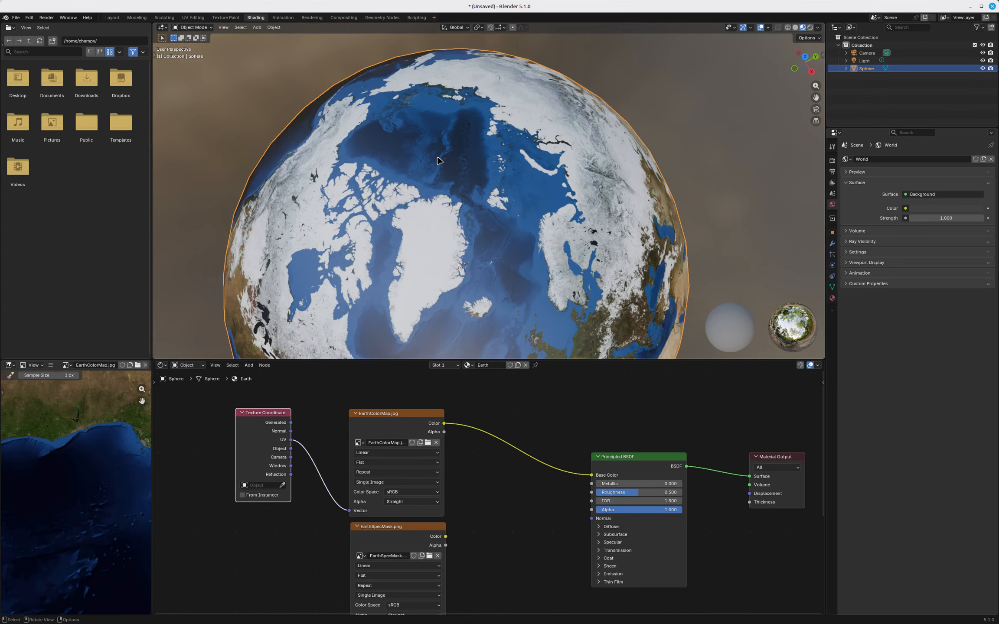
Step: Connect the Texture Coordinate's Generated output to the EarthColorMap.jpg Vector input and check how the map wraps around the globe
scroll(432, 245, "up", 3)
scroll(434, 238, "down", 3)
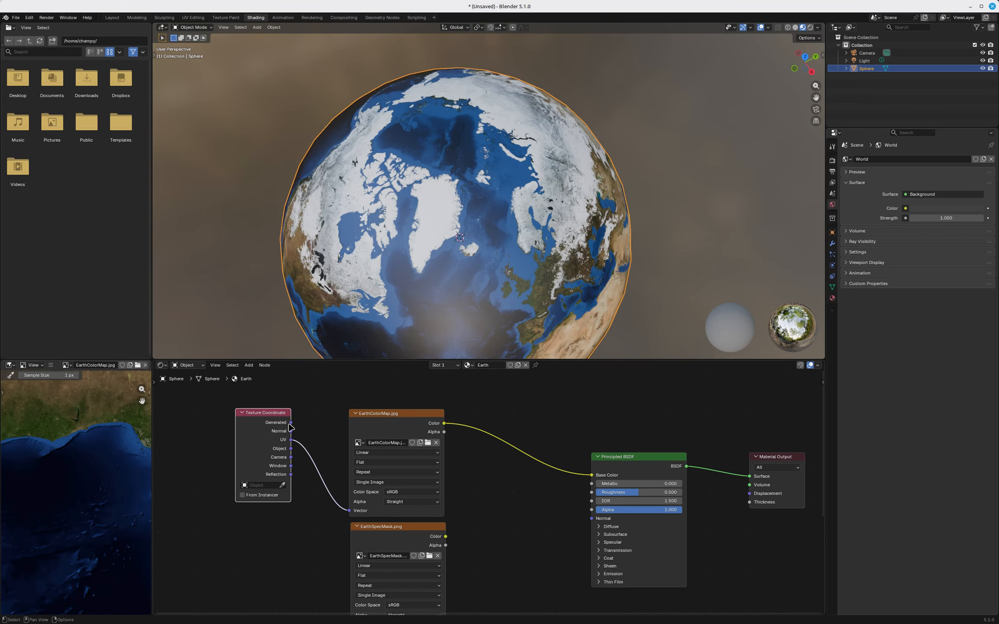
left_click_drag(290, 423, 347, 510)
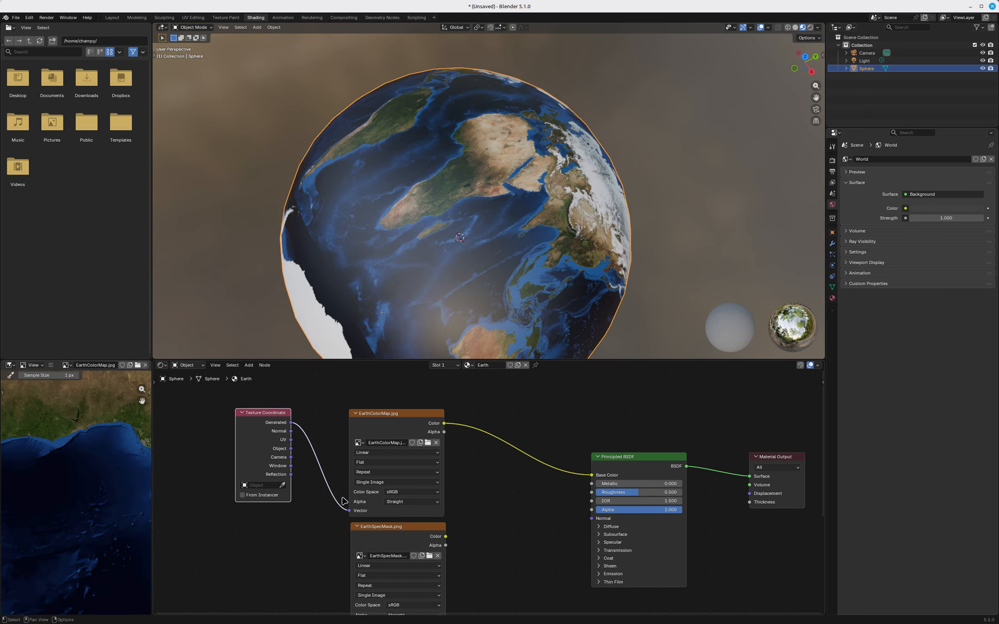
scroll(453, 217, "down", 2)
middle_click_drag(447, 216, 500, 233)
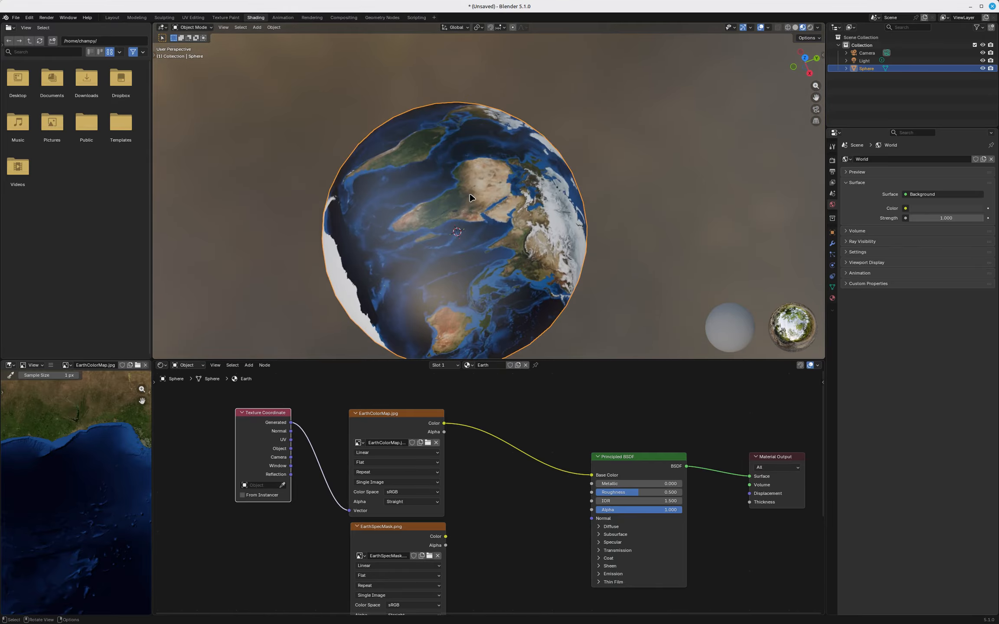
Step: Set the EarthColorMap.jpg node's projection to Sphere and check the globe's north pole close up
scroll(462, 210, "up", 2)
left_click(396, 463)
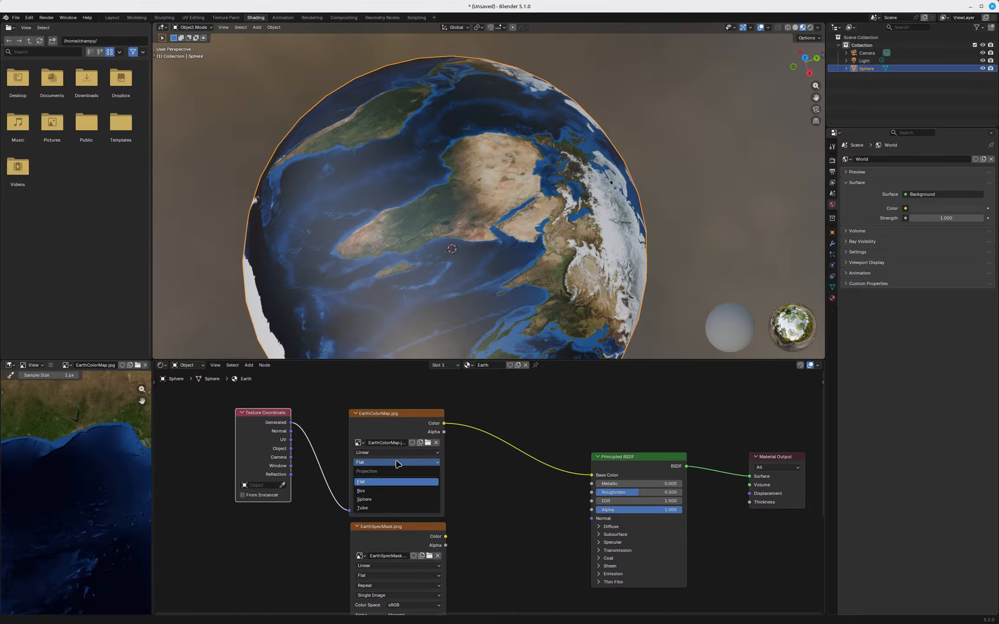
left_click(377, 499)
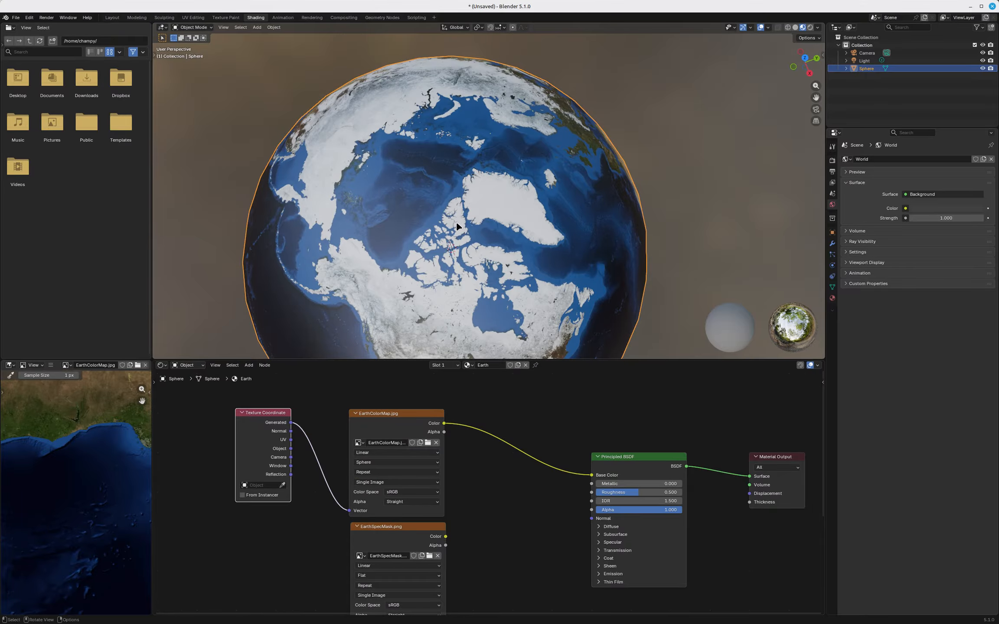
scroll(456, 223, "down", 2)
scroll(455, 237, "down", 1)
mouse_move(395, 254)
middle_mouse_down()
mouse_move(407, 238)
mouse_move(386, 246)
mouse_move(389, 237)
middle_mouse_up()
scroll(446, 169, "up", 6)
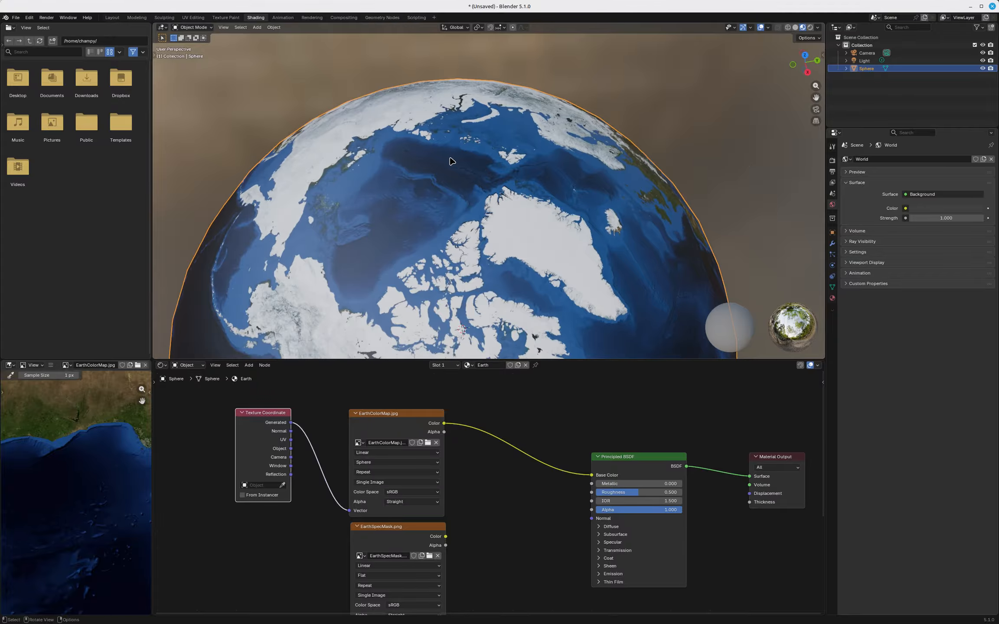
scroll(445, 171, "up", 3)
scroll(446, 172, "down", 6)
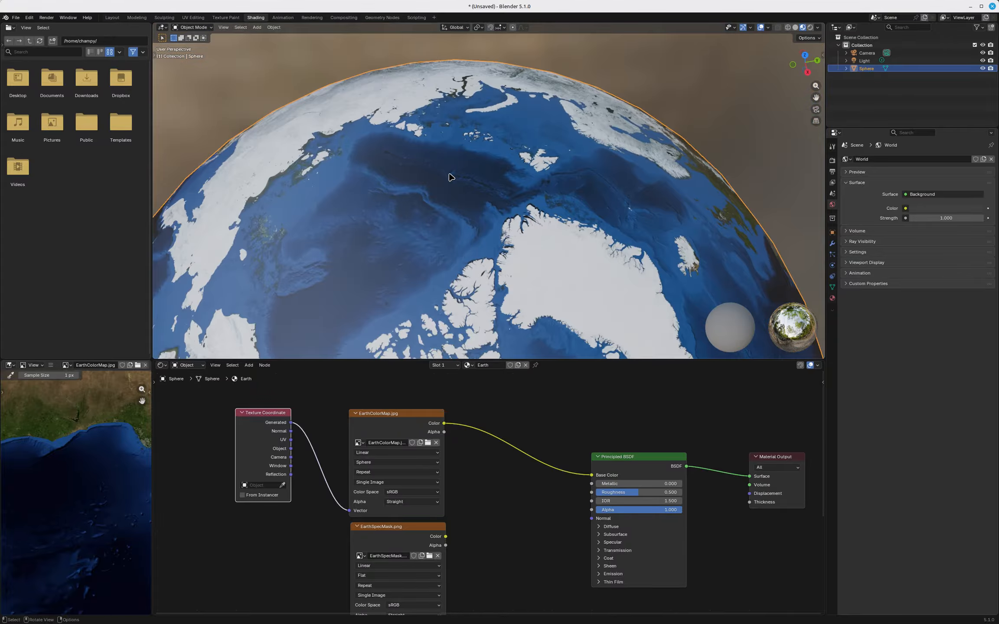
scroll(458, 422, "down", 3)
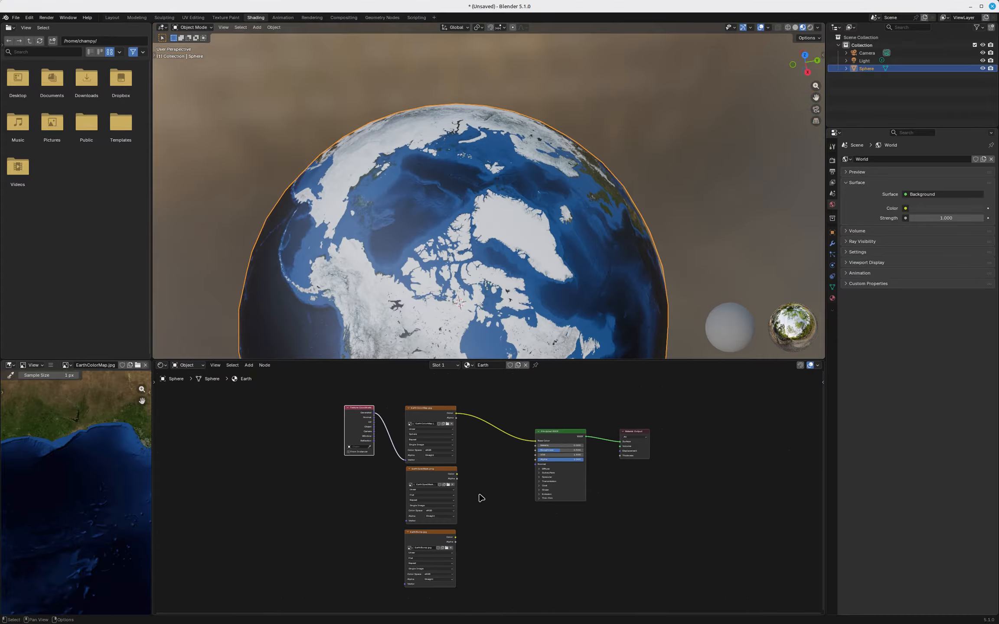
Step: Move the EarthSpecMask.png and EarthBump.jpg nodes down and place duplicates of the Texture Coordinate and EarthColorMap.jpg nodes in the gap
left_click_drag(479, 494, 413, 551)
key("g")
left_click(421, 609)
left_click_drag(478, 433, 363, 442)
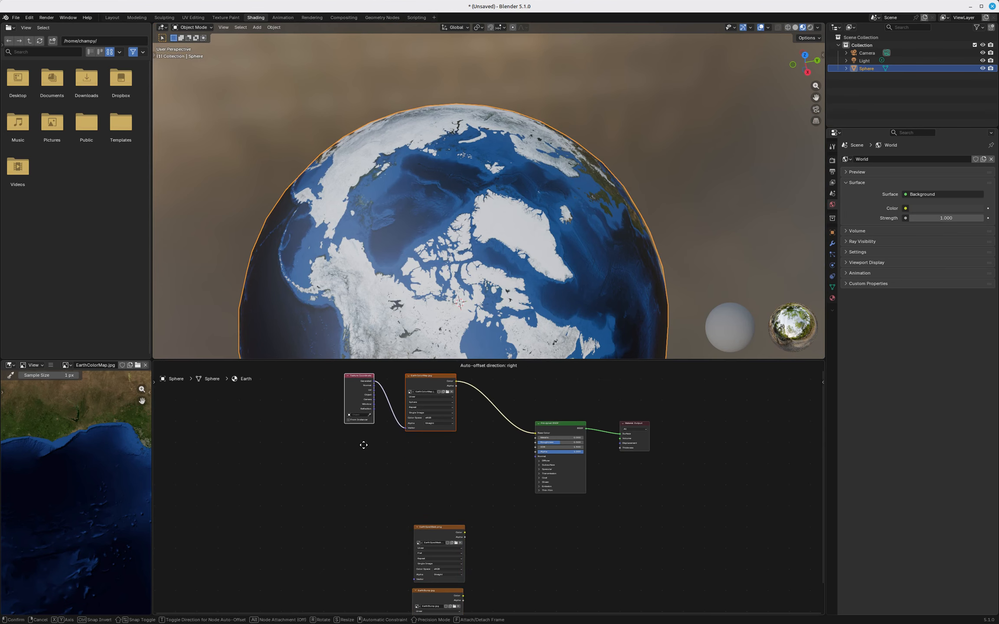
key("shift+d")
left_click(365, 506)
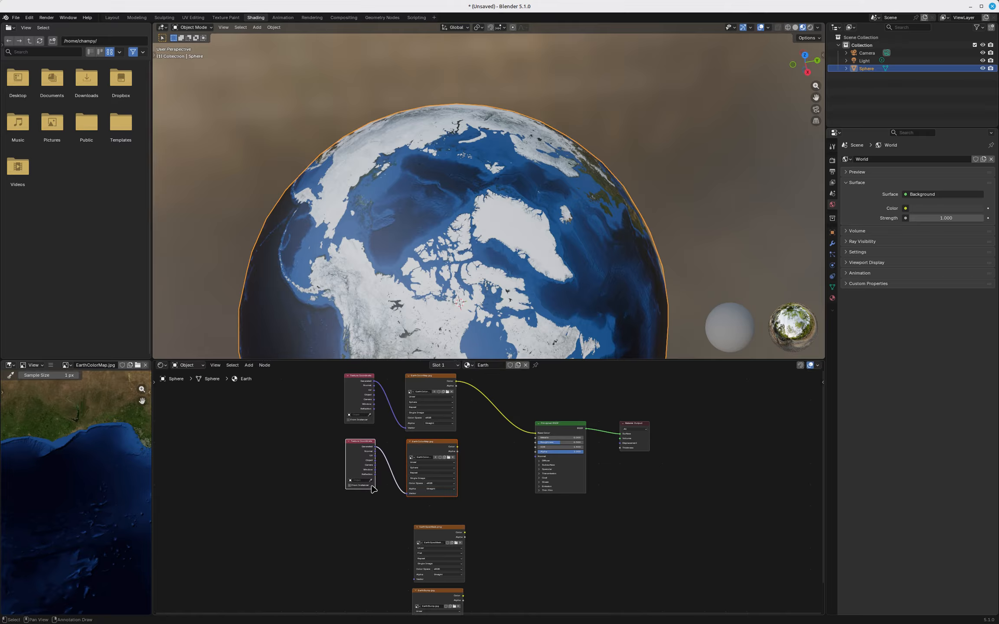
Step: Connect the duplicate Texture Coordinate's UV output to the duplicate EarthColorMap.jpg Vector input and set that image node's projection to Flat
scroll(385, 464, "up", 3)
left_click_drag(367, 451, 426, 520)
left_click(462, 475)
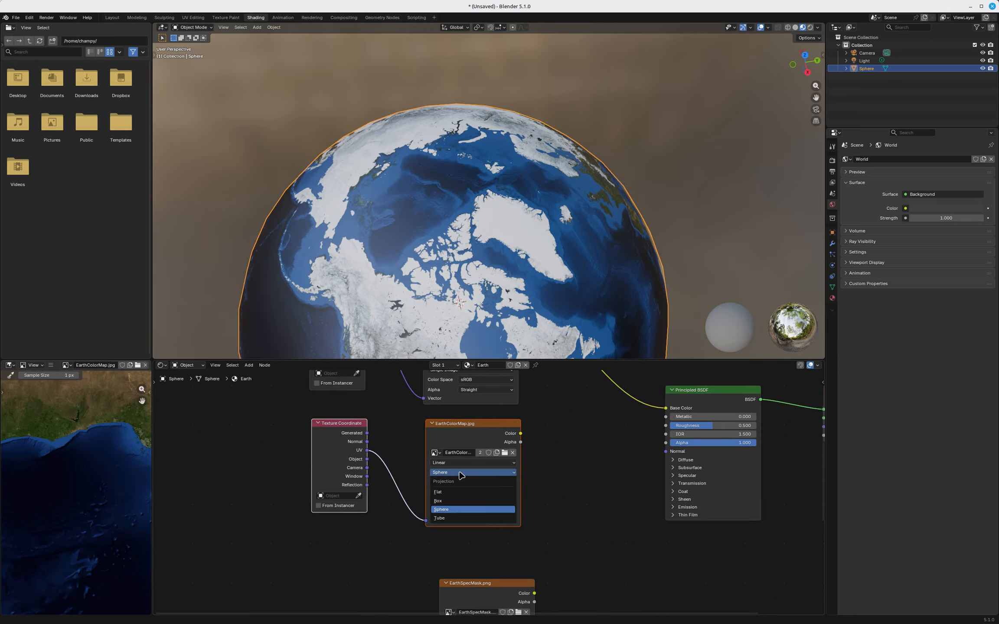
left_click(454, 494)
scroll(373, 533, "down", 3)
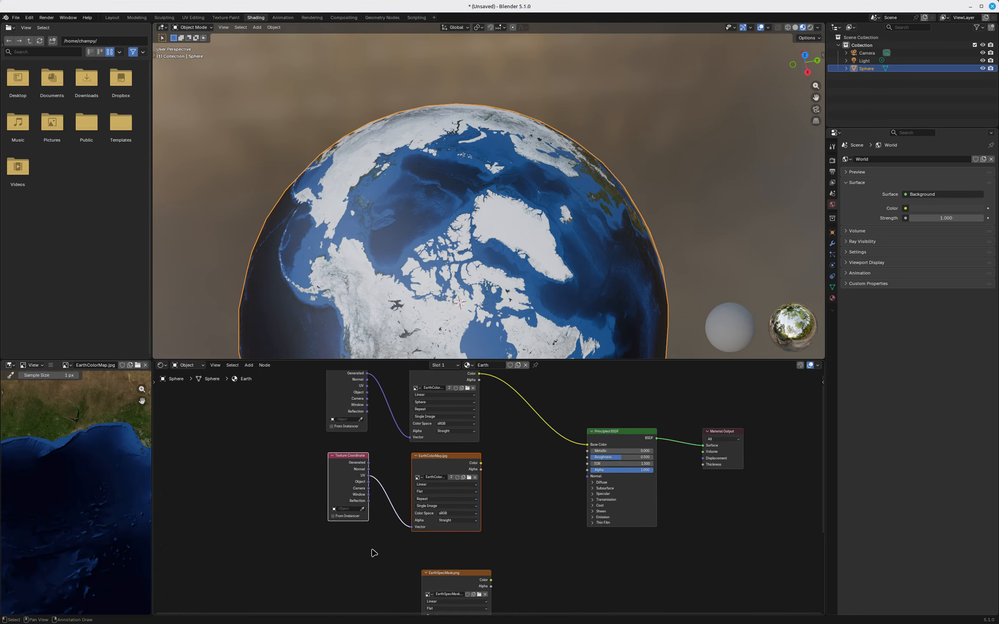
Step: Compare both mappings at the north pole by connecting the Flat image's Color to Base Color and switching back to the Sphere image
scroll(459, 412, "up", 2)
scroll(451, 174, "up", 5)
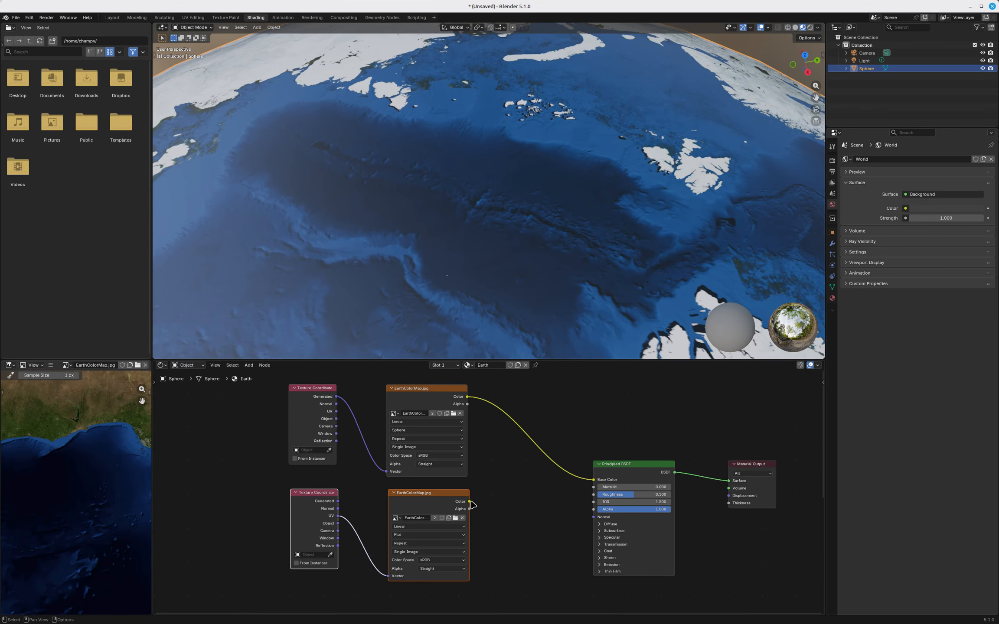
left_click_drag(469, 502, 600, 480)
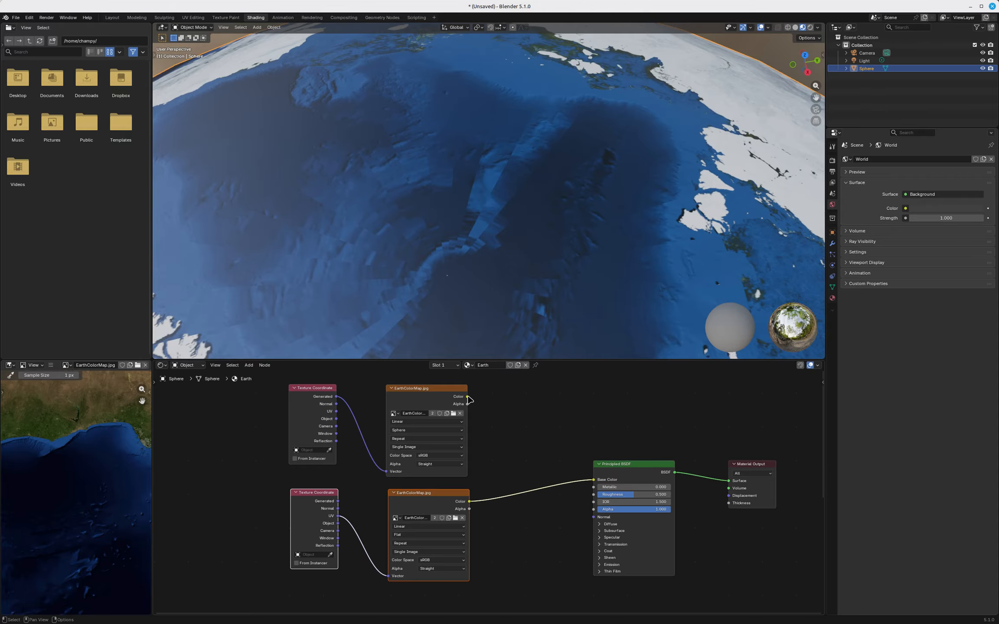
left_click_drag(468, 397, 593, 479)
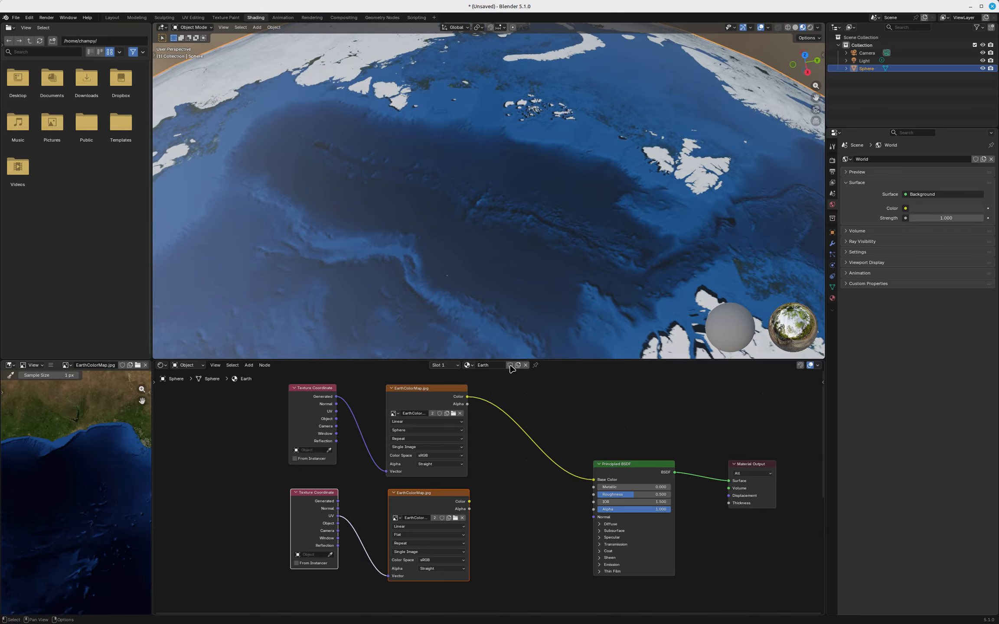
scroll(457, 178, "down", 8)
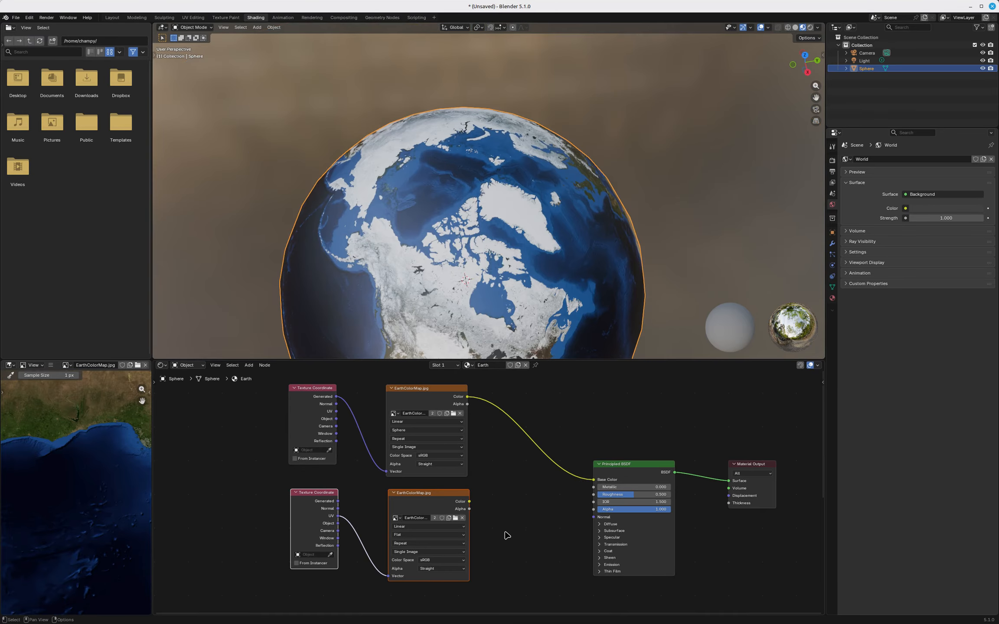
Step: Delete the duplicate Texture Coordinate and EarthColorMap.jpg nodes
left_click_drag(505, 530, 256, 551)
key("x")
scroll(376, 410, "down", 12)
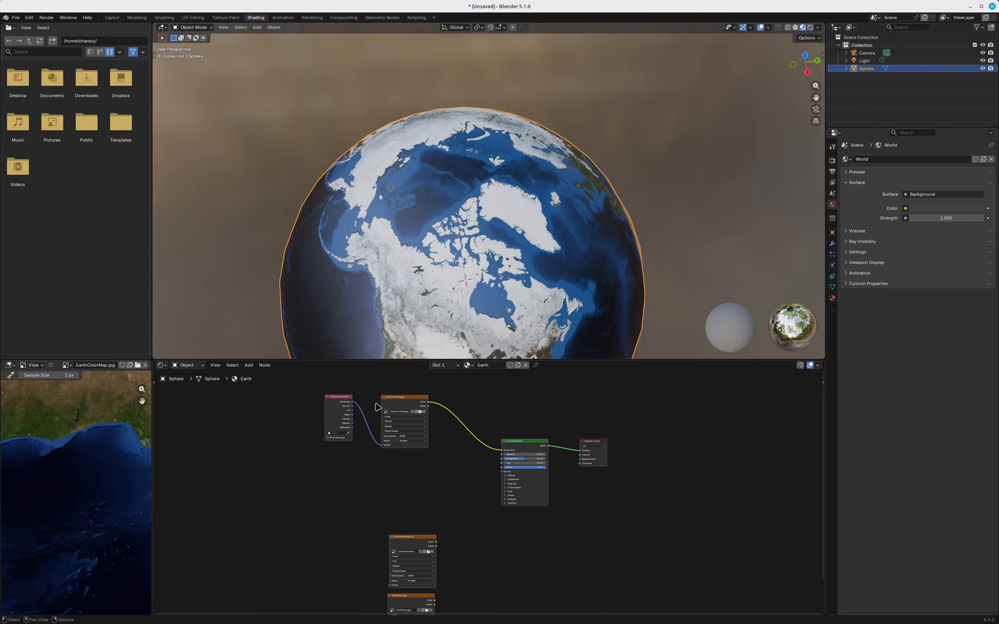
Step: Move the EarthSpecMask.png and EarthBump.jpg nodes up beneath the EarthColorMap.jpg node and deselect them
left_click_drag(442, 518, 393, 557)
key("g")
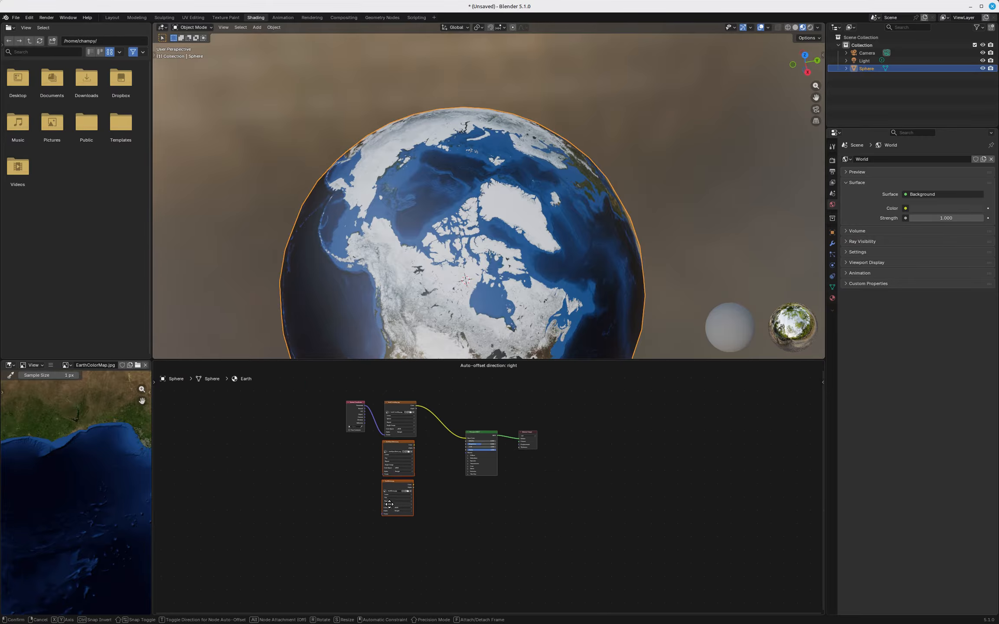
left_click(391, 506)
scroll(375, 414, "up", 2)
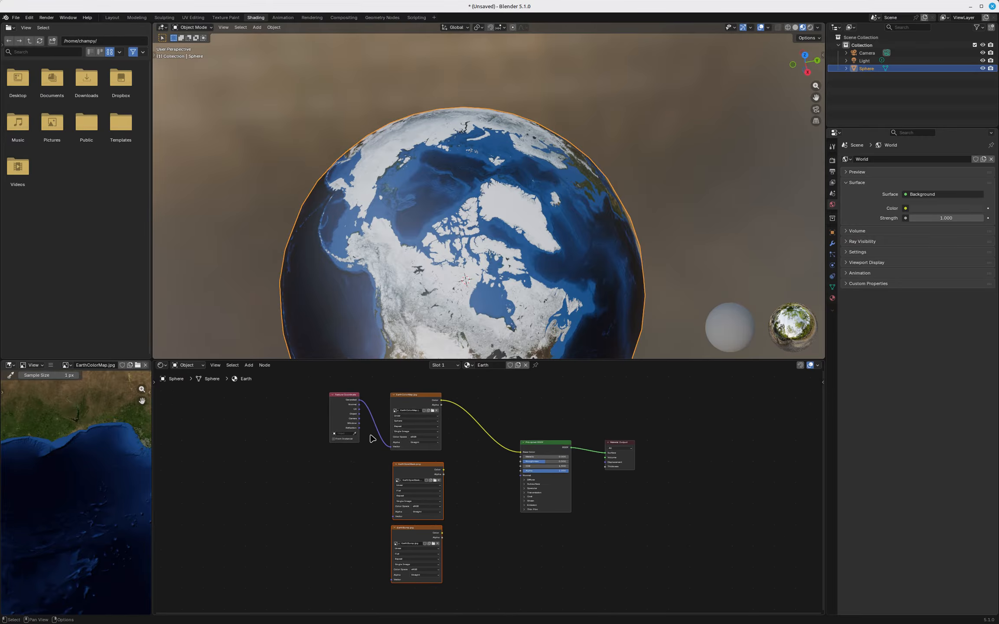
scroll(368, 444, "up", 1)
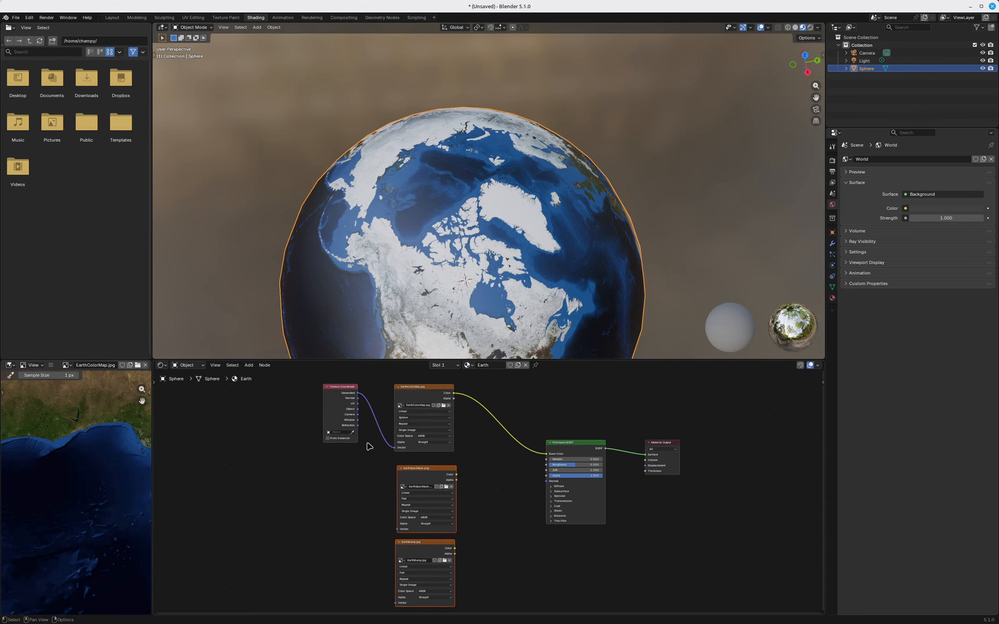
left_click(363, 473)
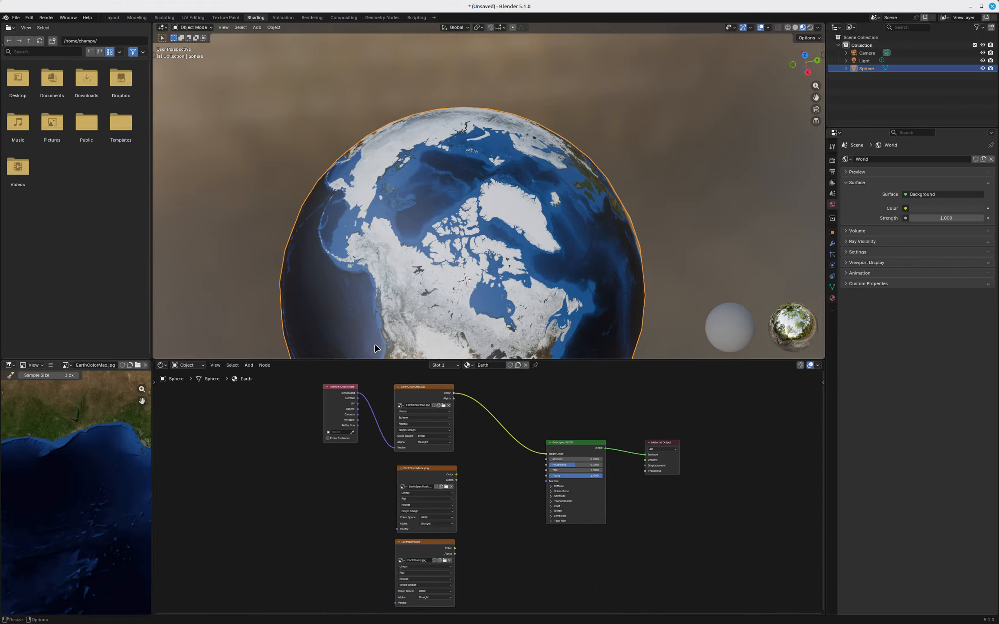
Step: Select the EarthSpecMask.png node and line it up directly under the EarthColorMap.jpg node
middle_click_drag(424, 255, 451, 242)
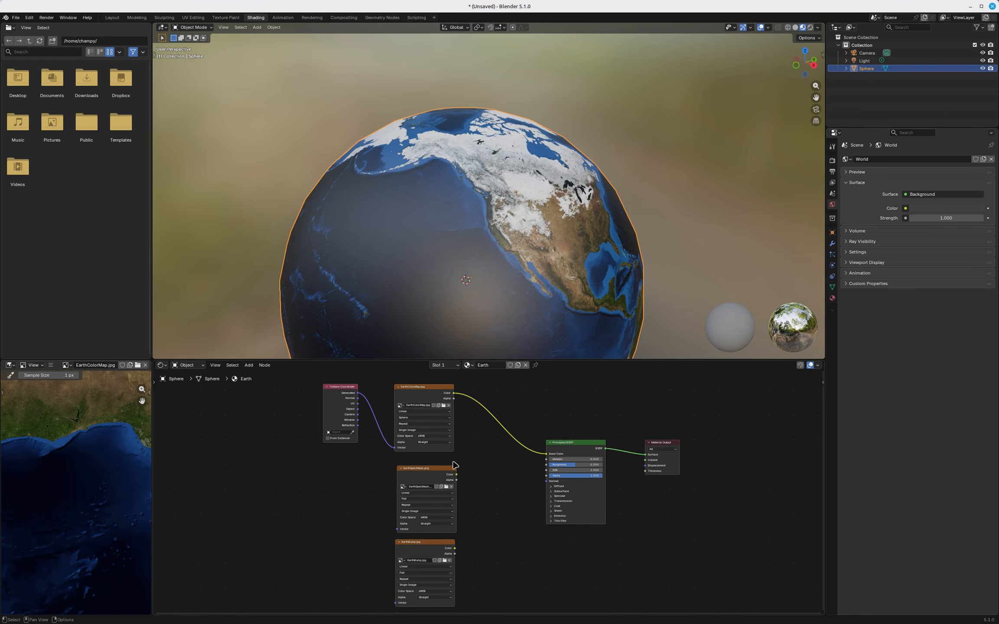
left_click_drag(424, 475, 430, 472)
scroll(431, 472, "up", 3)
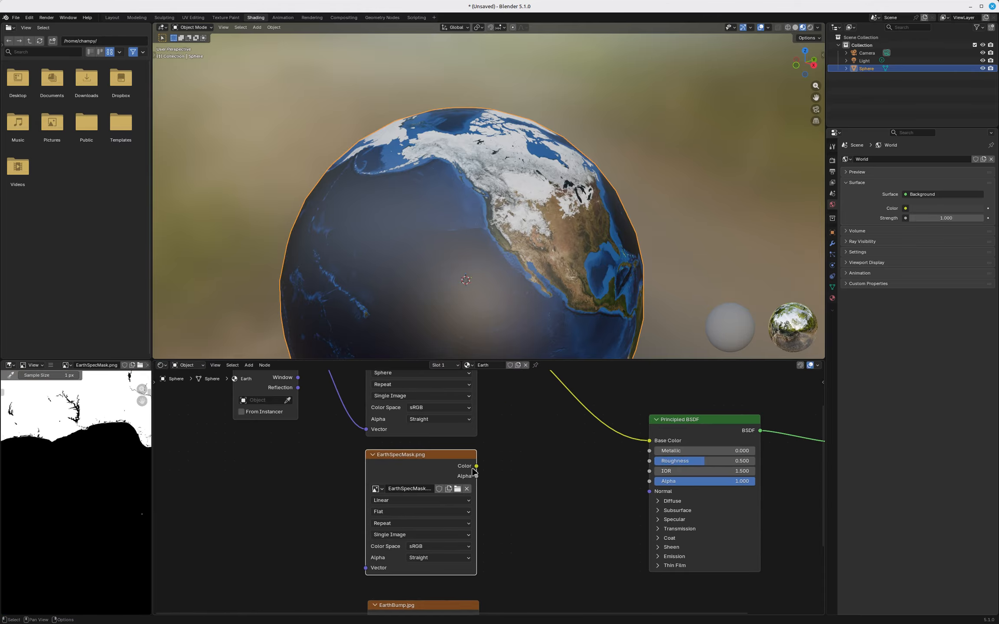
scroll(344, 460, "down", 3)
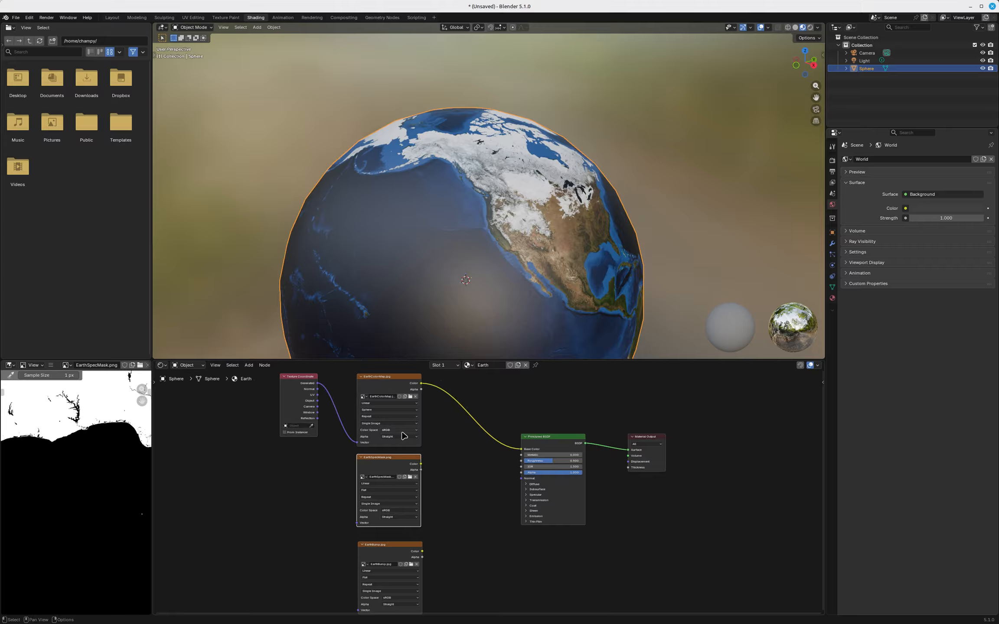
Step: Search the add-on preferences for "node" to check whether Node Wrangler is enabled, and close the preferences
left_click(30, 17)
left_click(63, 118)
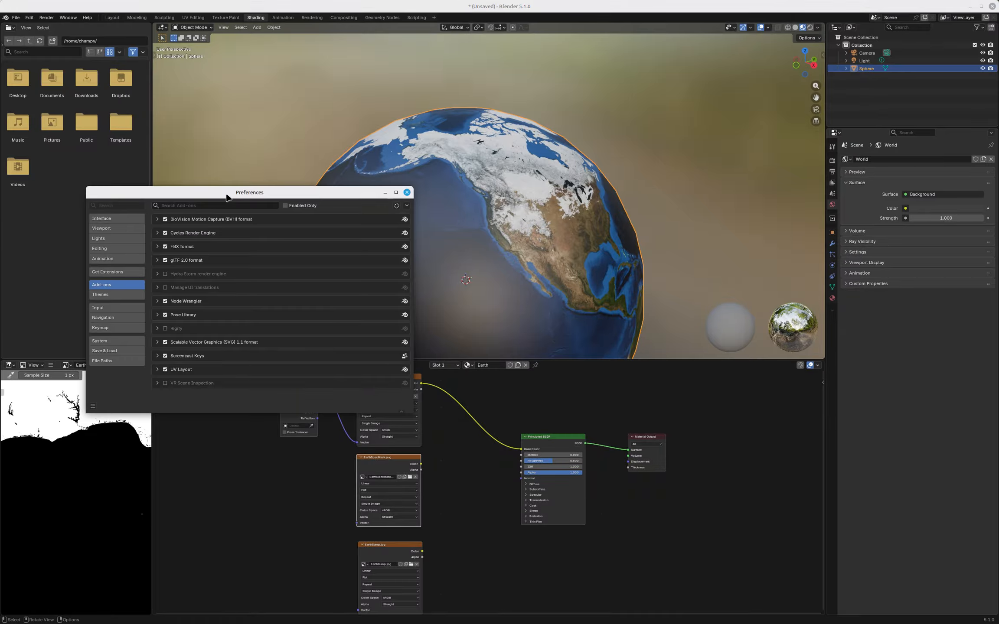
left_click_drag(219, 196, 435, 198)
left_click(445, 203)
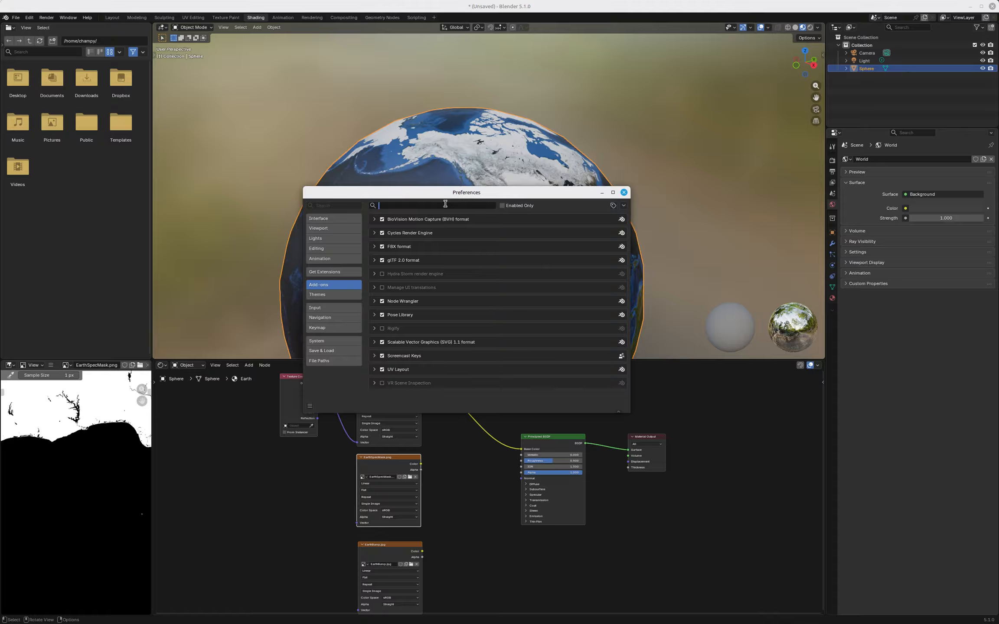
type("node")
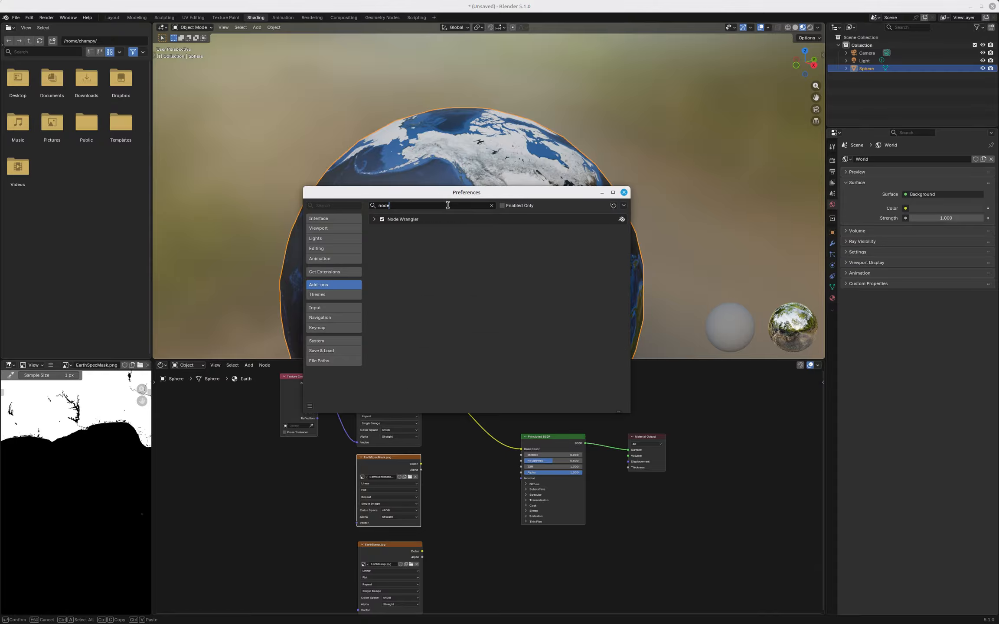
left_click(624, 192)
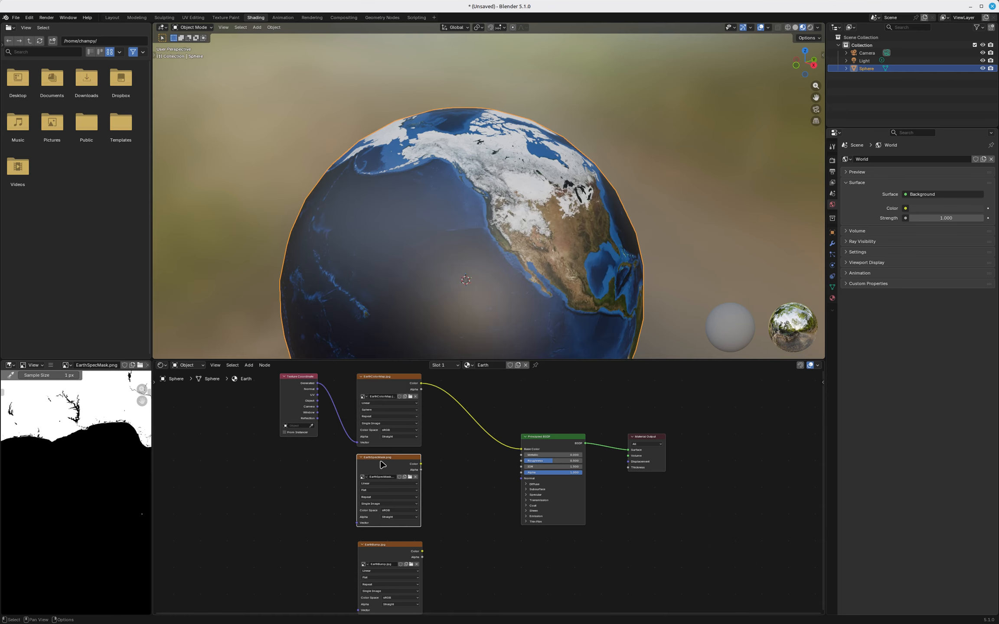
Step: Preview the EarthSpecMask.png node's Color directly through the Material Output and inspect the mask around the globe, including the north pole
scroll(382, 465, "up", 2)
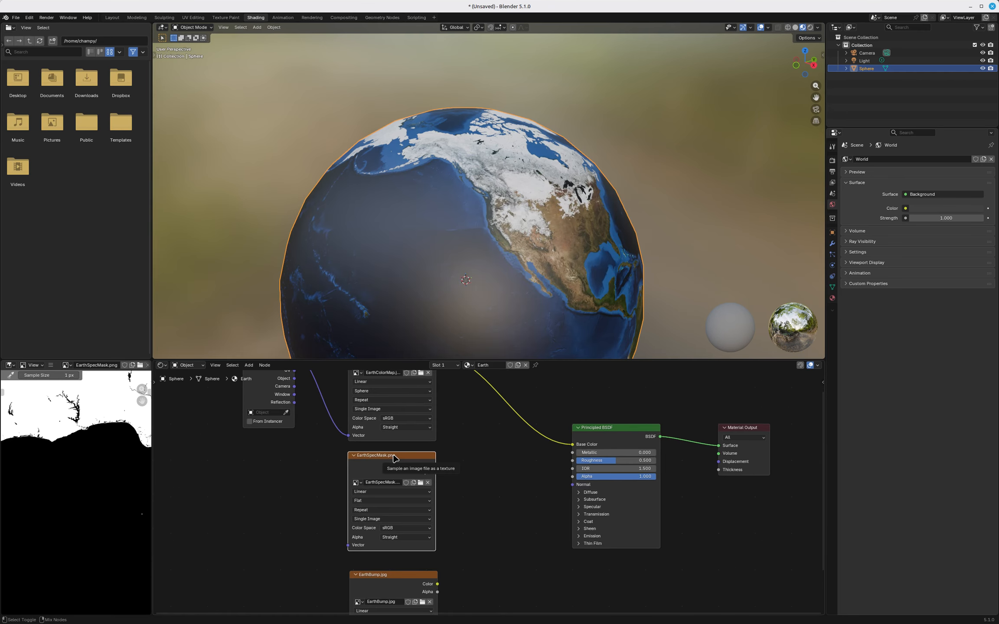
left_click(394, 458, "ctrl+shift")
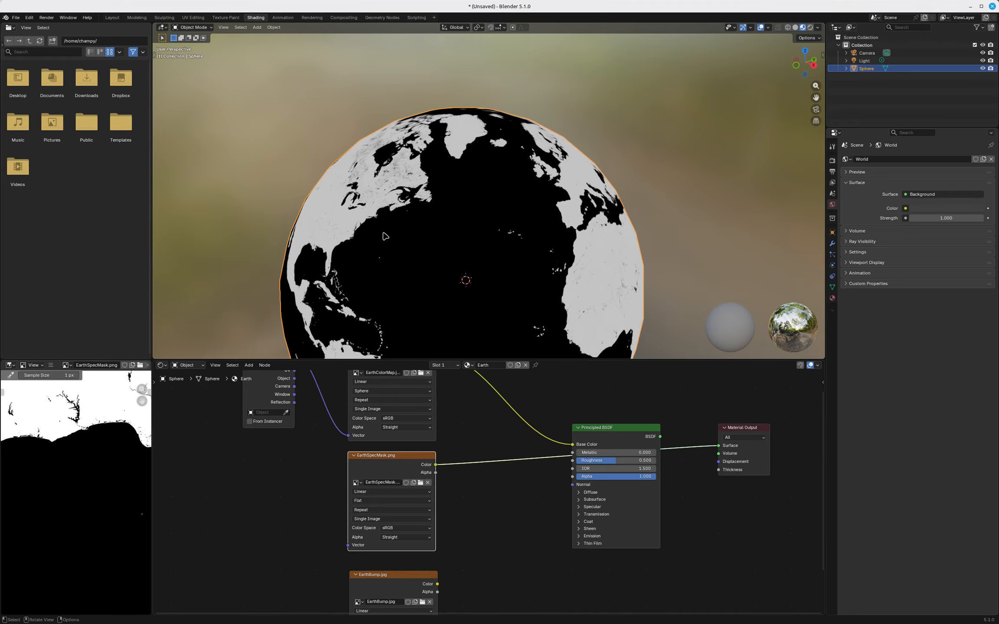
middle_click_drag(358, 252, 407, 341)
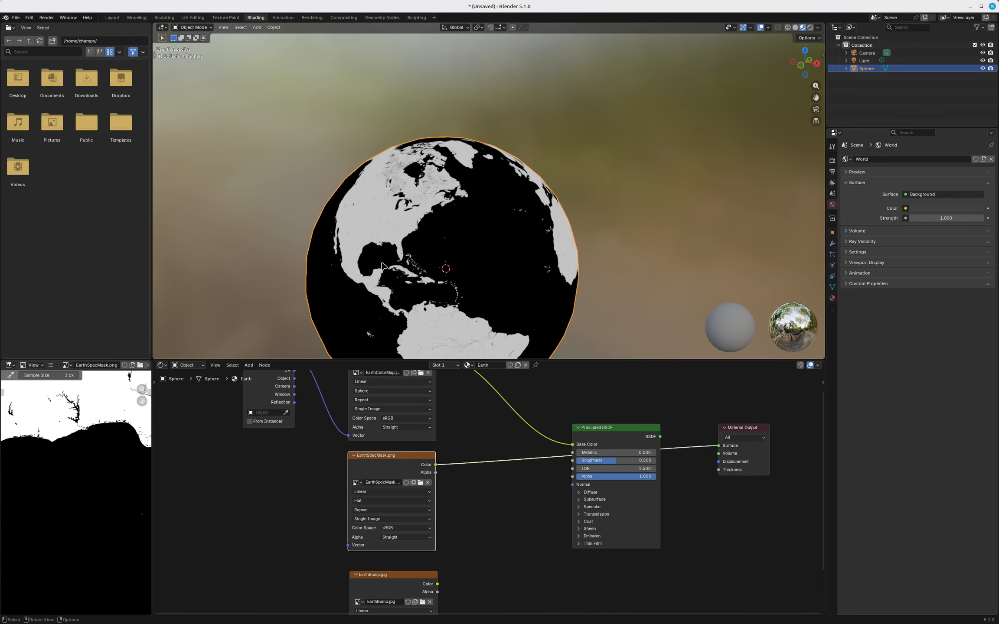
scroll(374, 263, "up", 5)
scroll(446, 276, "down", 6)
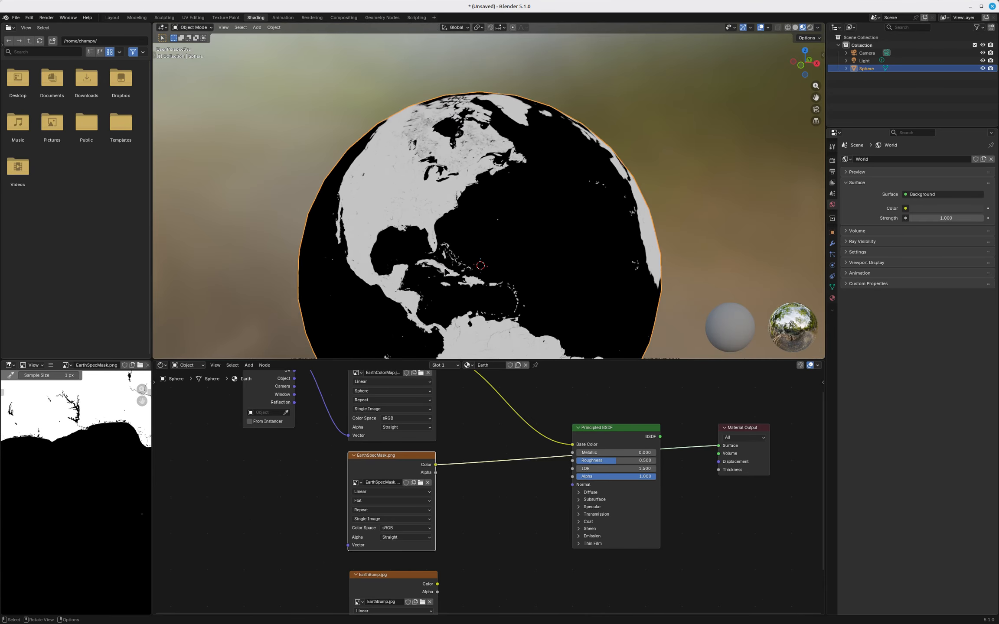
middle_click_drag(416, 271, 455, 295)
scroll(484, 165, "up", 4)
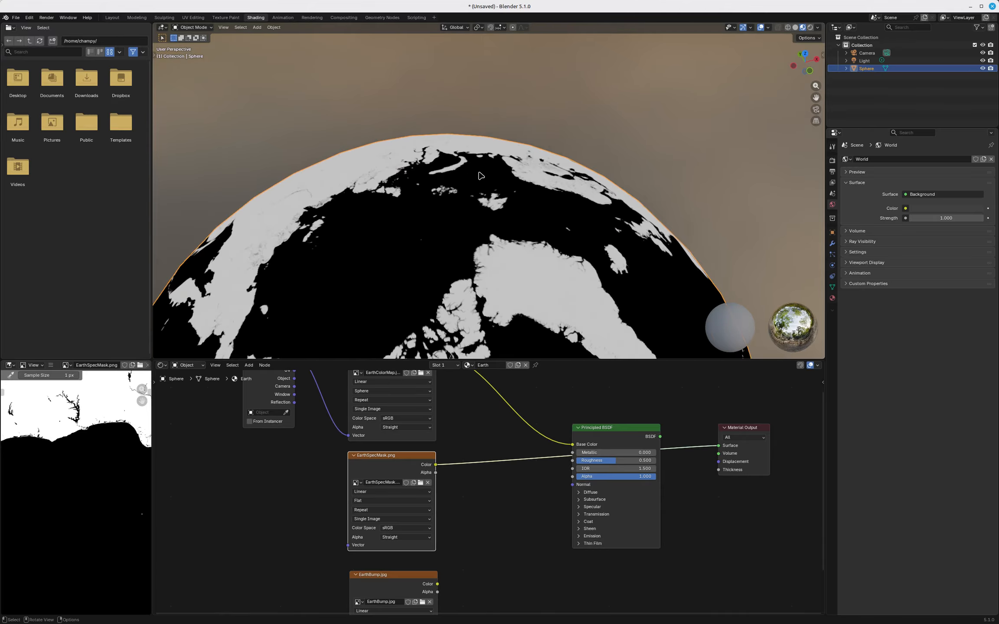
scroll(469, 213, "down", 5)
scroll(473, 203, "down", 2)
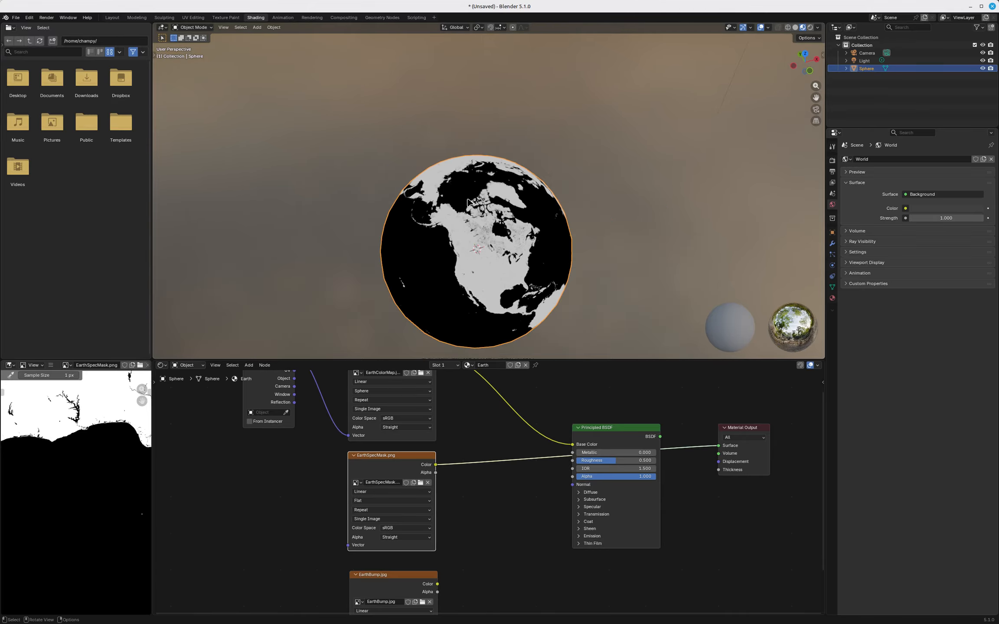
scroll(489, 471, "down", 1)
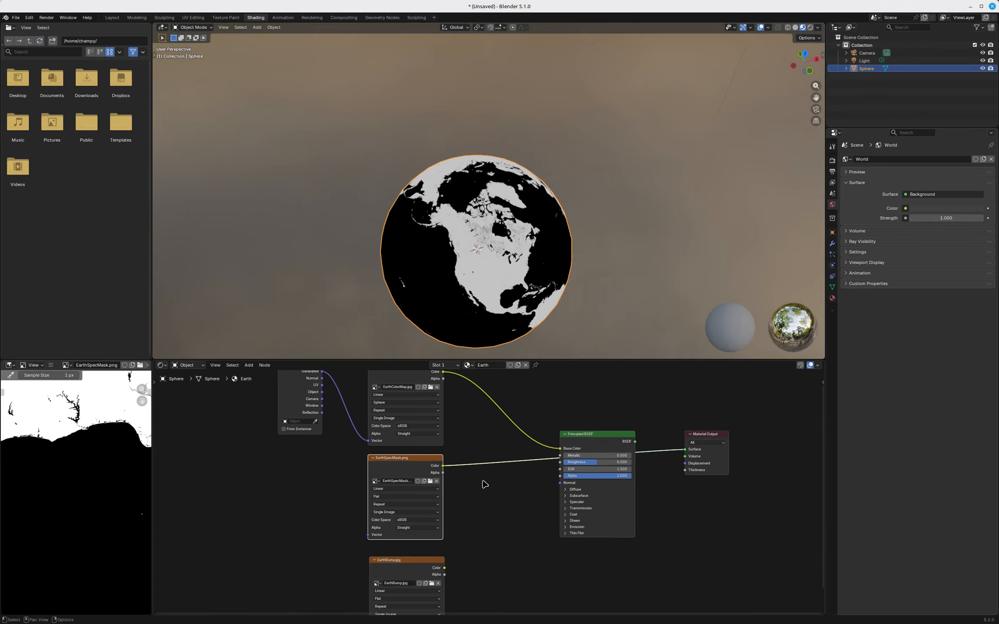
Step: Route the Principled BSDF back to the Material Output and set the EarthSpecMask.png and EarthBump.jpg projections to Sphere
left_click(607, 433, "ctrl+shift")
scroll(408, 462, "down", 1)
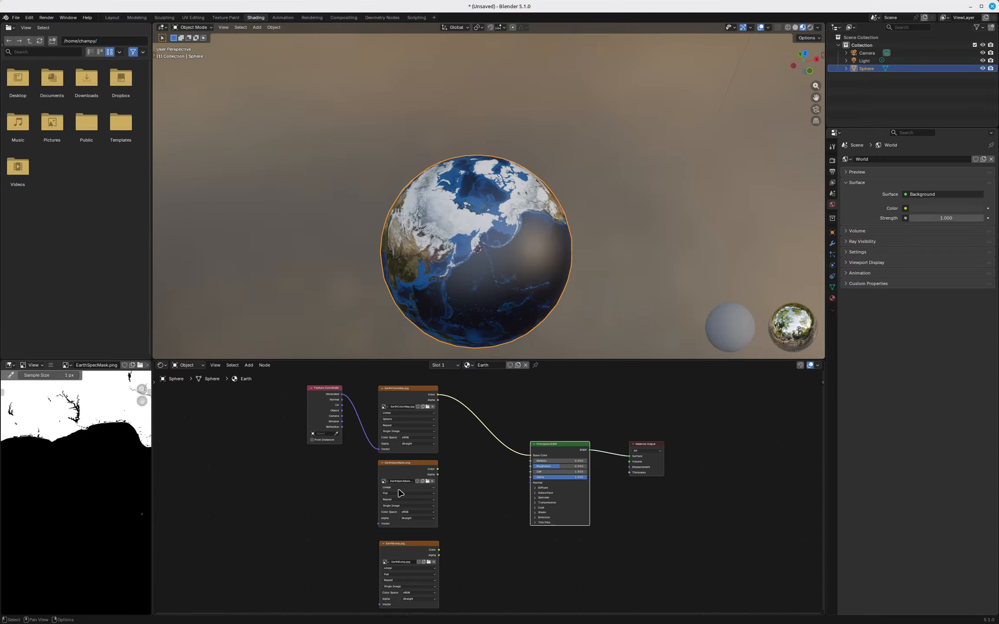
scroll(397, 495, "up", 2)
left_click(399, 495)
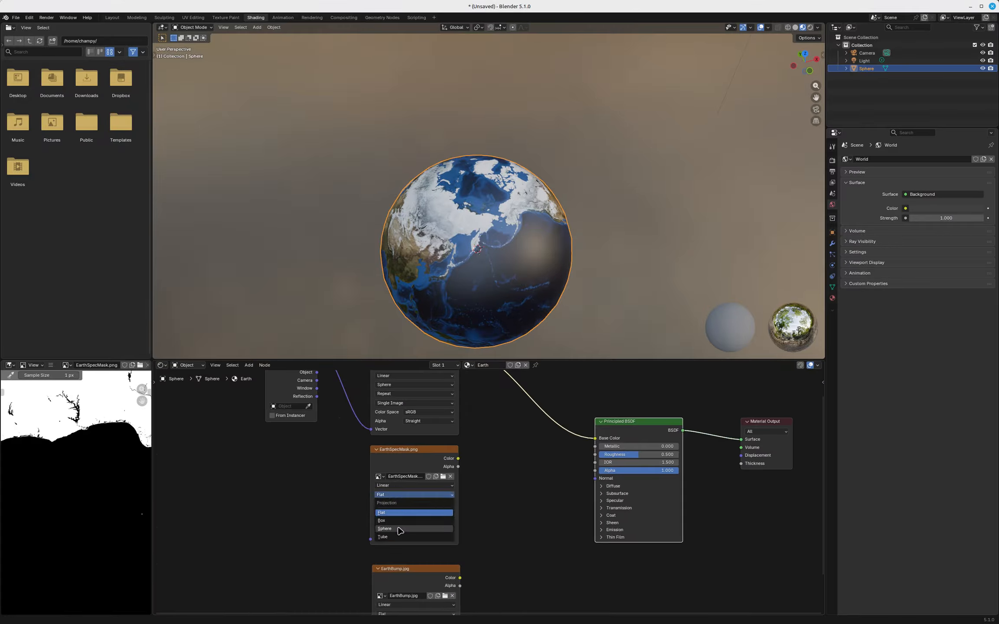
left_click(384, 528)
scroll(481, 433, "down", 2)
scroll(474, 531, "up", 3)
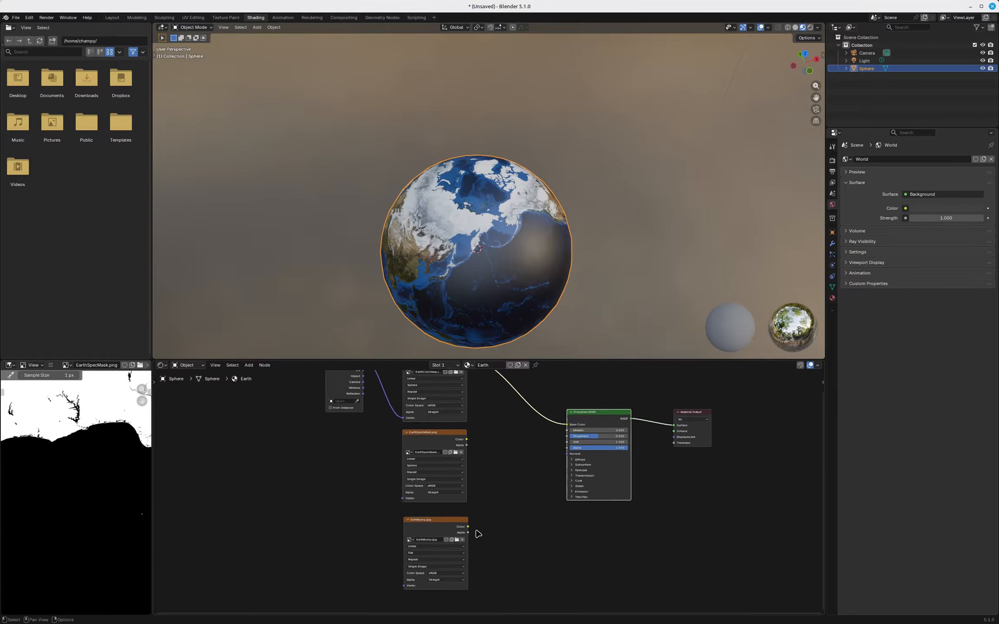
left_click(407, 562)
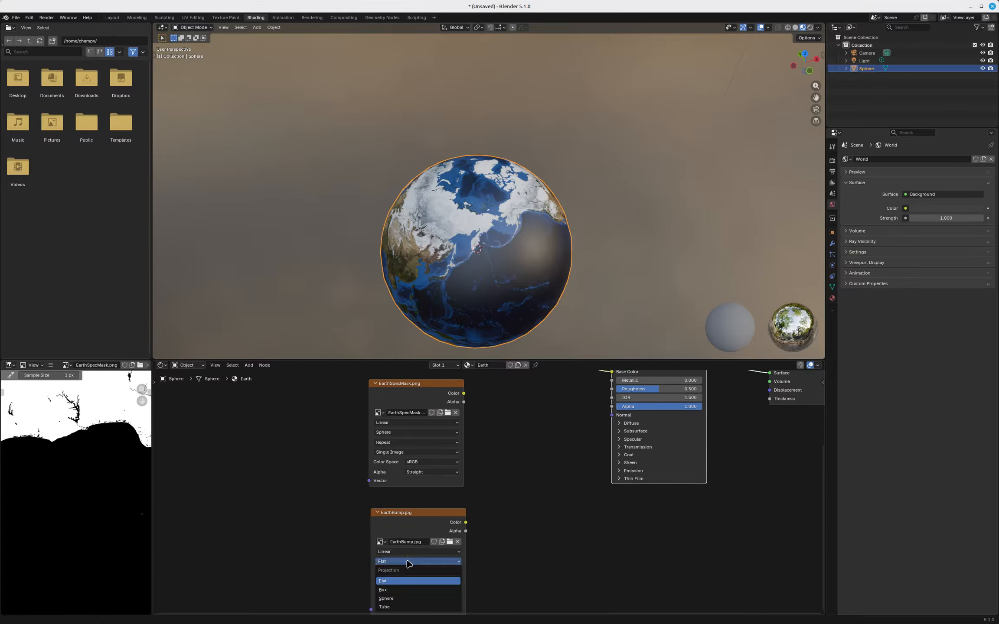
left_click(385, 598)
Step: Connect the Texture Coordinate node's Generated output to the Vector inputs of the EarthSpecMask.png and EarthBump.jpg nodes
scroll(505, 482, "down", 3)
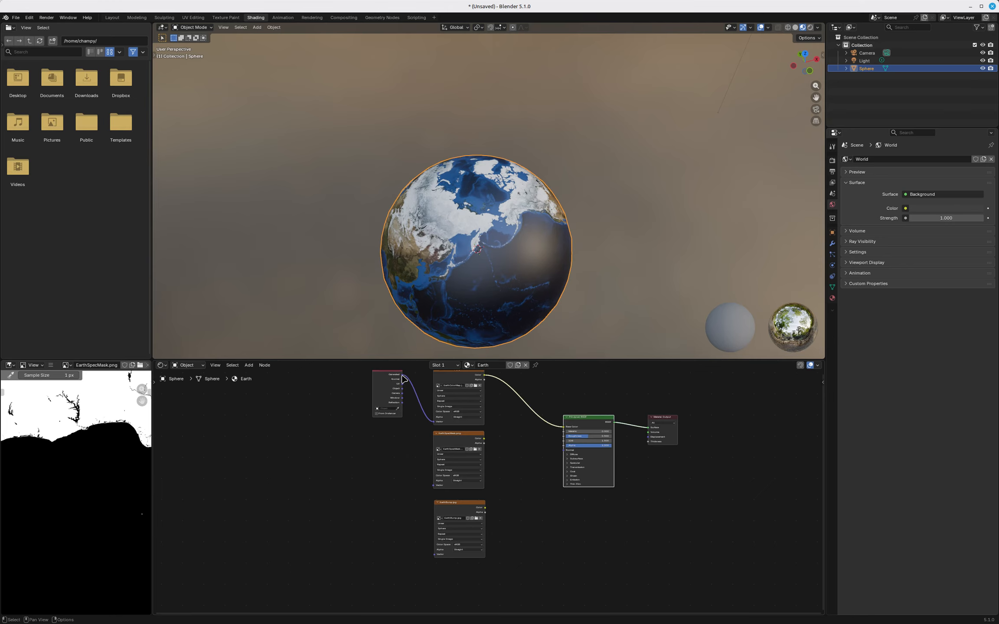
left_click_drag(403, 375, 434, 485)
left_click_drag(403, 375, 434, 553)
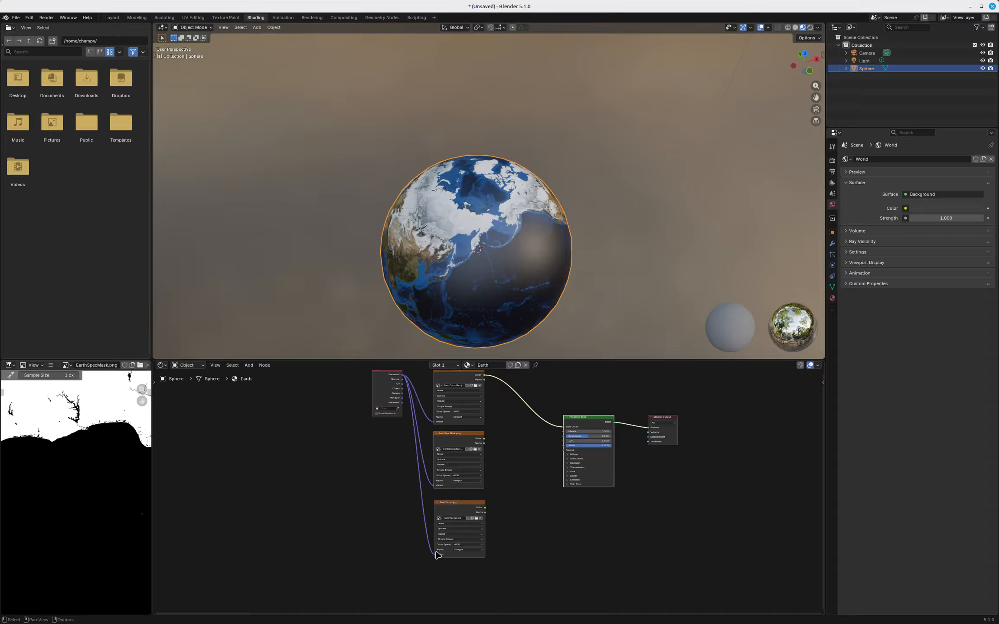
Step: Preview the EarthSpecMask.png node directly on the globe, inspect North America's coasts and lakes up close, and restore the Principled BSDF output
scroll(490, 413, "up", 3)
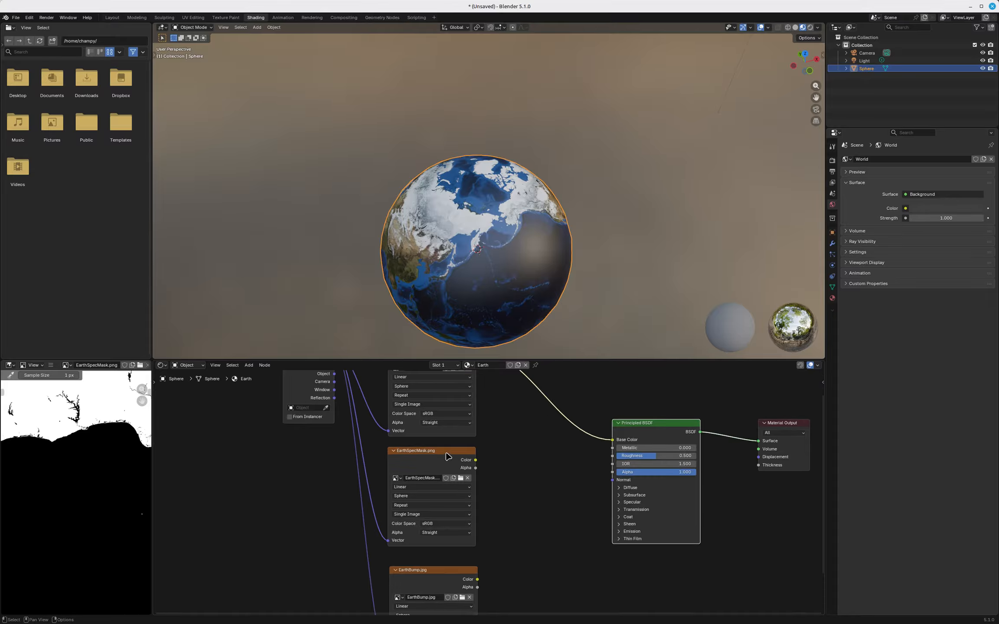
left_click(448, 456, "ctrl+shift")
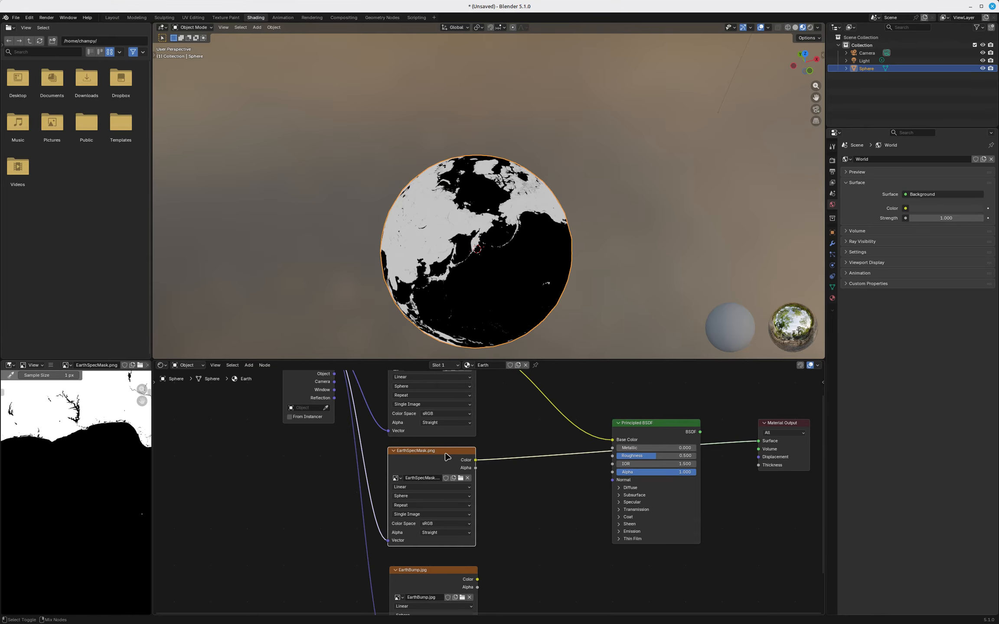
left_click(633, 422, "ctrl+shift")
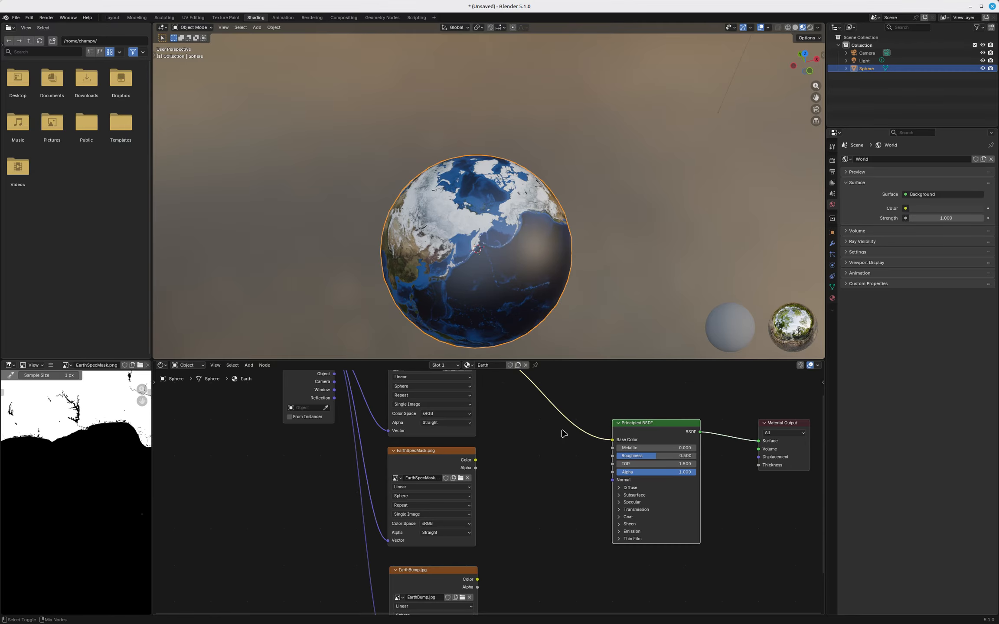
left_click(456, 454, "ctrl+shift")
scroll(449, 257, "up", 4)
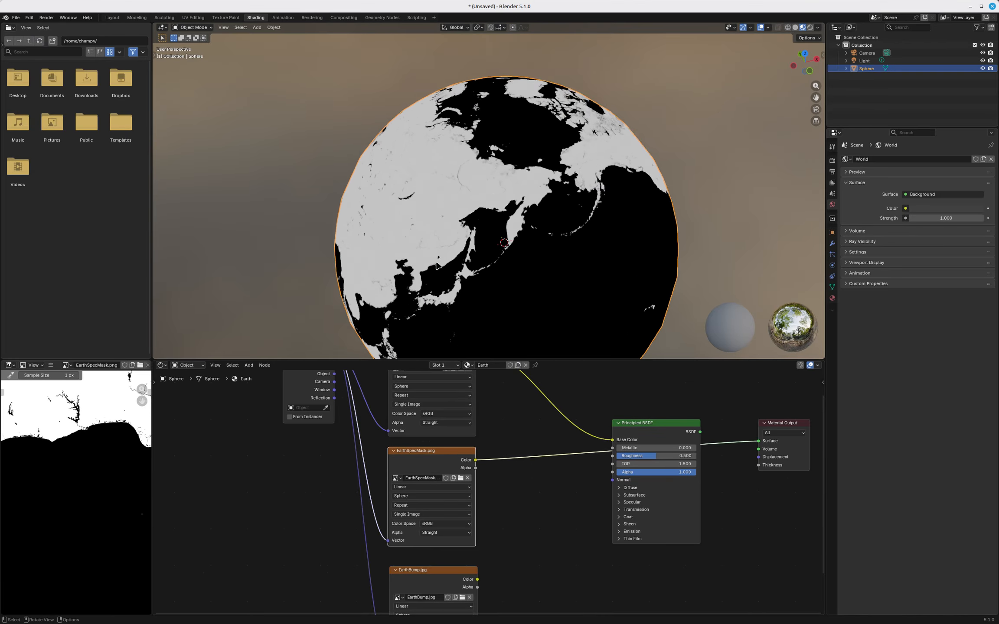
scroll(466, 214, "down", 2)
middle_click_drag(534, 244, 455, 227)
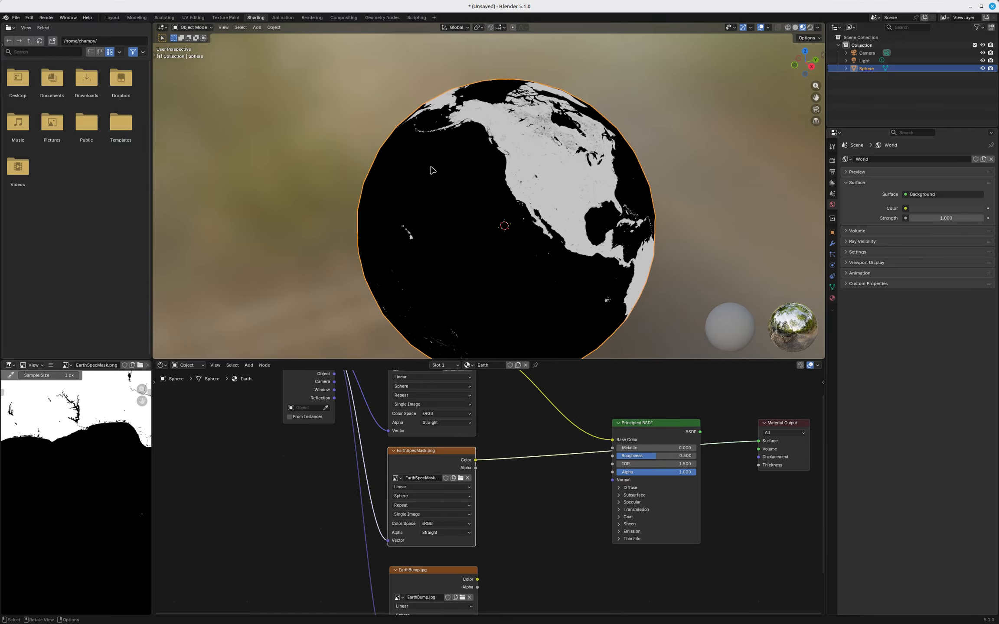
scroll(515, 184, "up", 10)
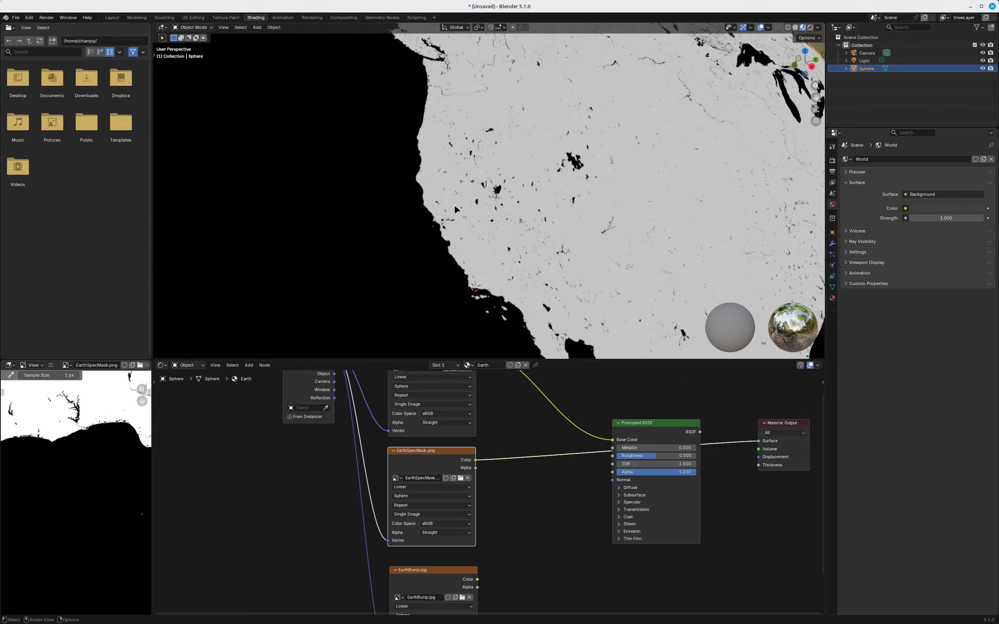
scroll(466, 171, "down", 5)
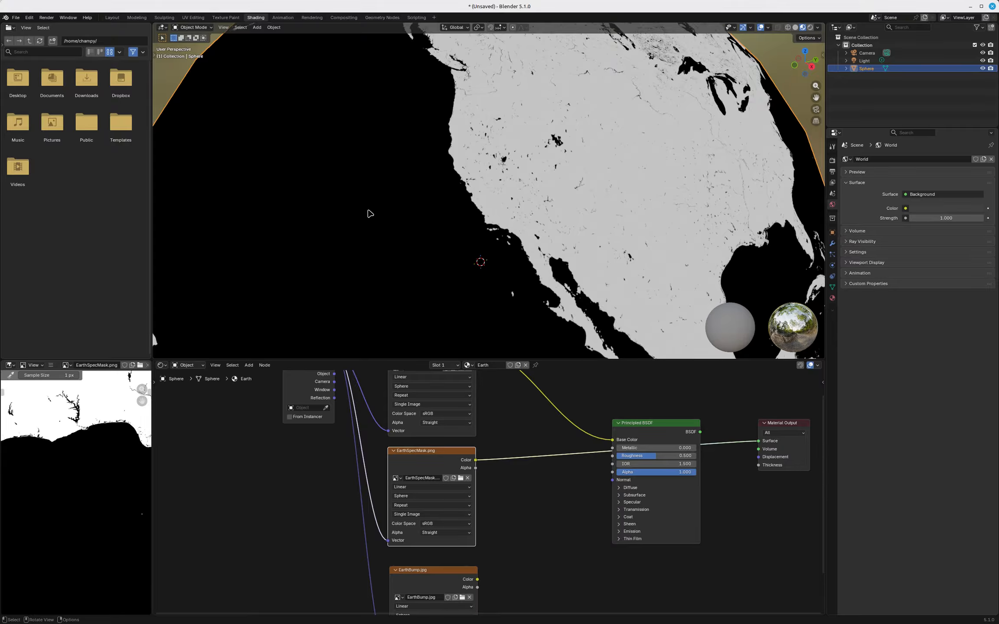
scroll(434, 194, "down", 4)
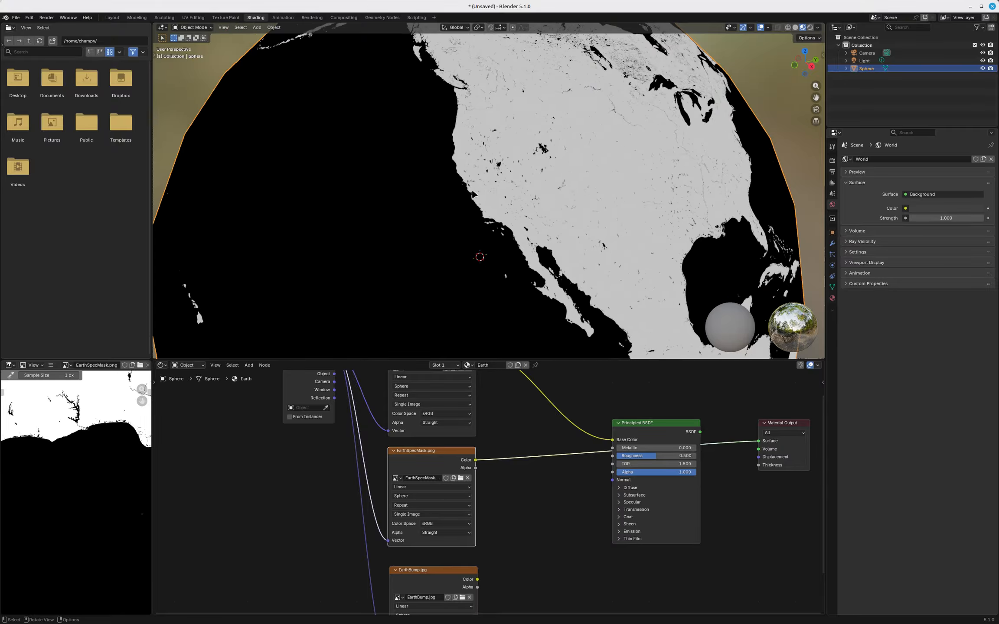
mouse_move(400, 196)
middle_mouse_down()
mouse_move(415, 214)
mouse_move(407, 206)
middle_mouse_up()
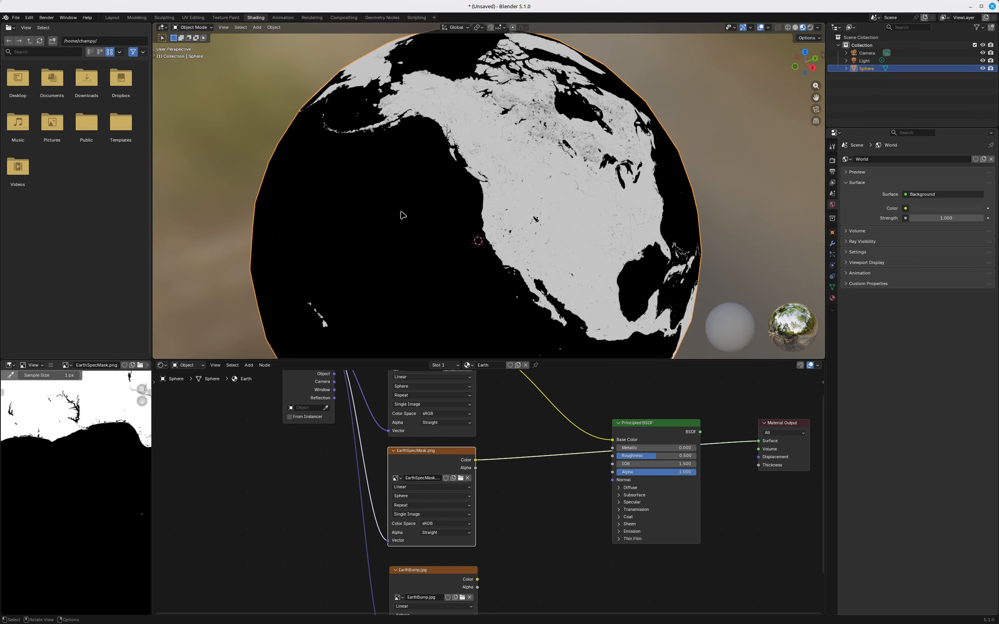
left_click_drag(648, 425, 648, 426)
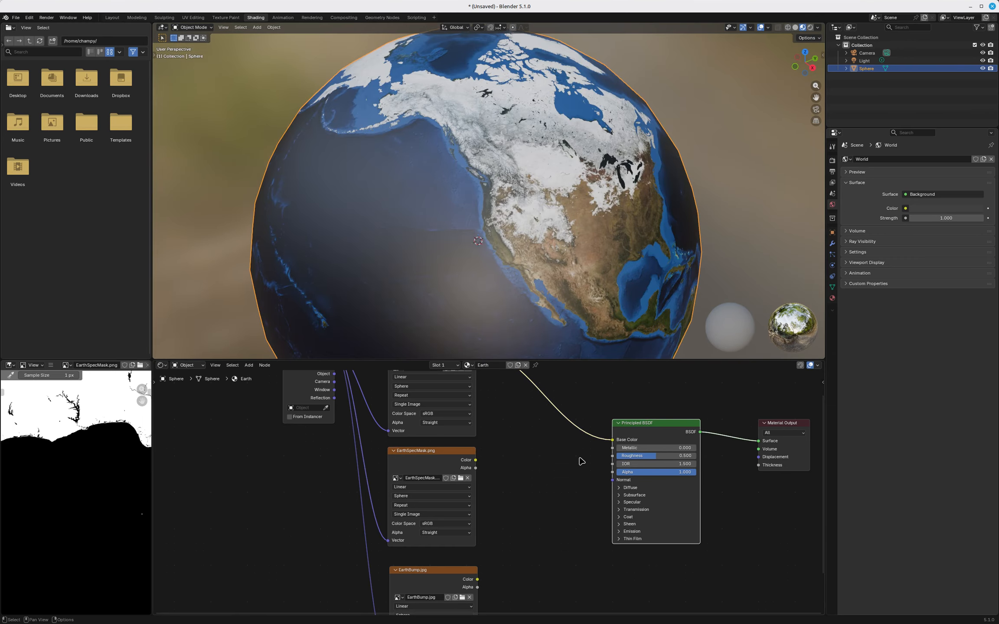
Step: Connect the EarthSpecMask.png node's Color to the Principled BSDF's Roughness and inspect the reflections on ocean and land
left_click_drag(476, 460, 612, 457)
scroll(477, 135, "down", 2)
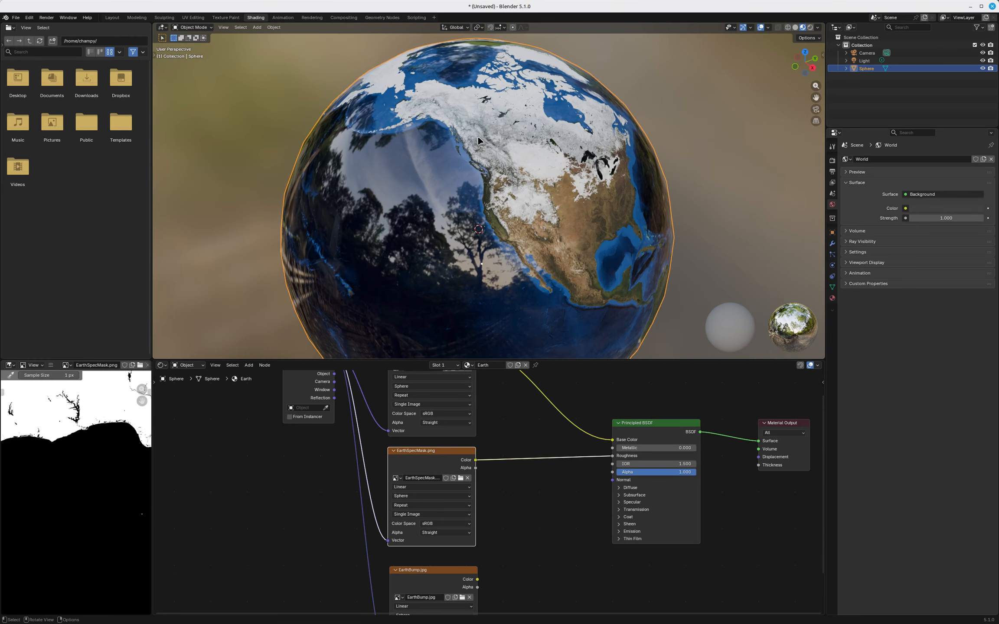
mouse_move(537, 162)
middle_mouse_down()
mouse_move(500, 142)
mouse_move(547, 143)
mouse_move(583, 167)
mouse_move(528, 162)
middle_mouse_up()
scroll(467, 213, "up", 6)
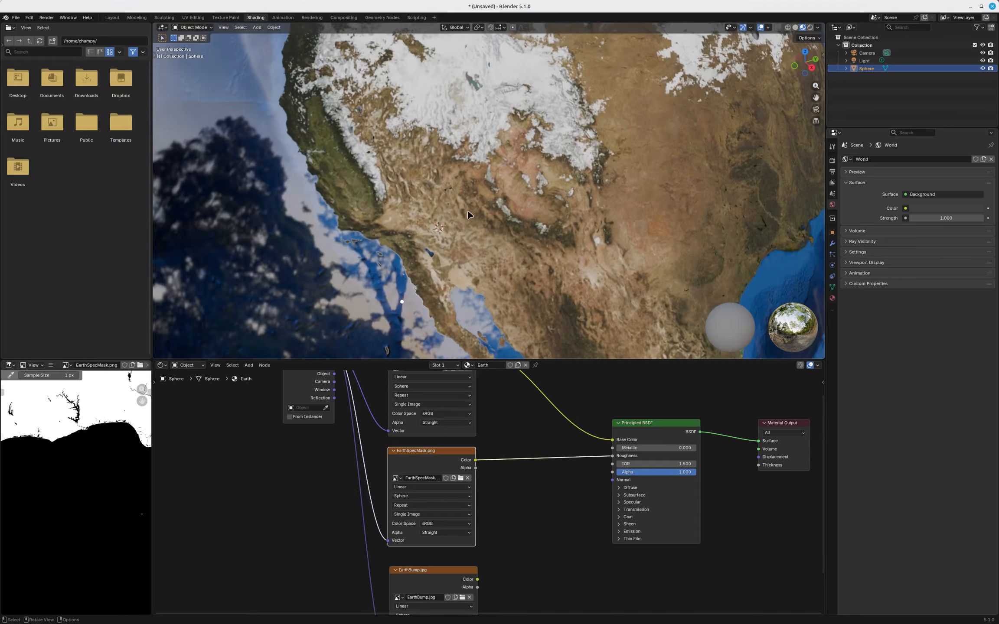
scroll(492, 209, "down", 5)
middle_click_drag(493, 209, 525, 194)
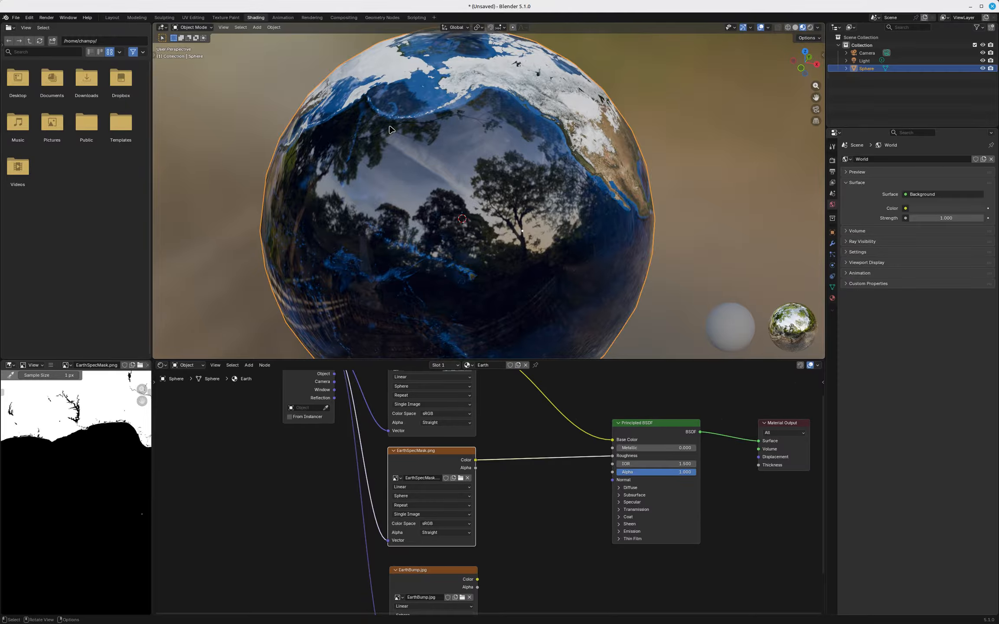
middle_click_drag(539, 169, 502, 162)
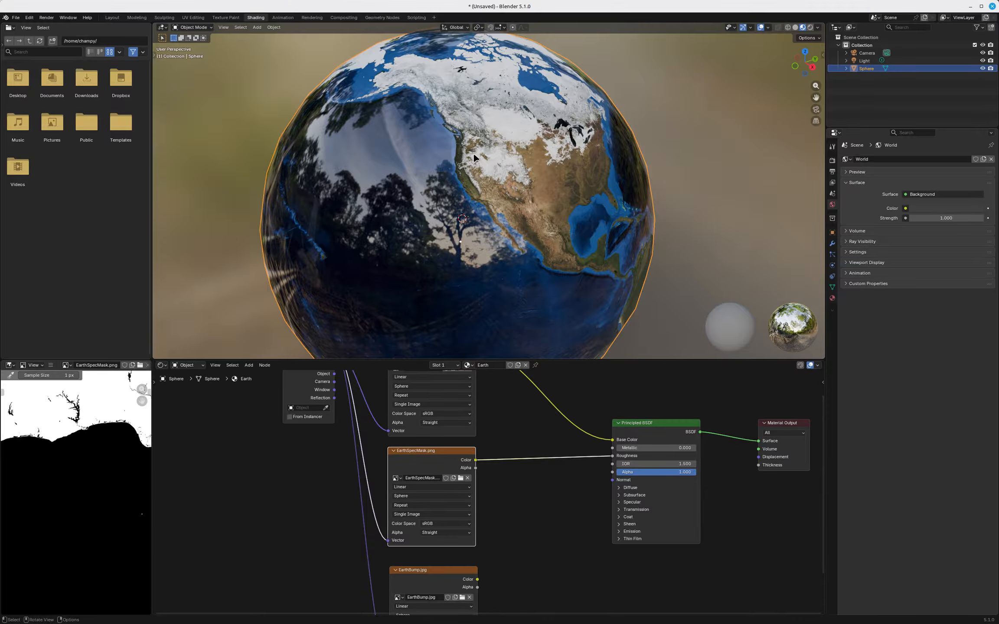
Step: Insert a Color Ramp node on the link between the EarthSpecMask.png node's Color and the Principled BSDF's Roughness
scroll(225, 506, "down", 2)
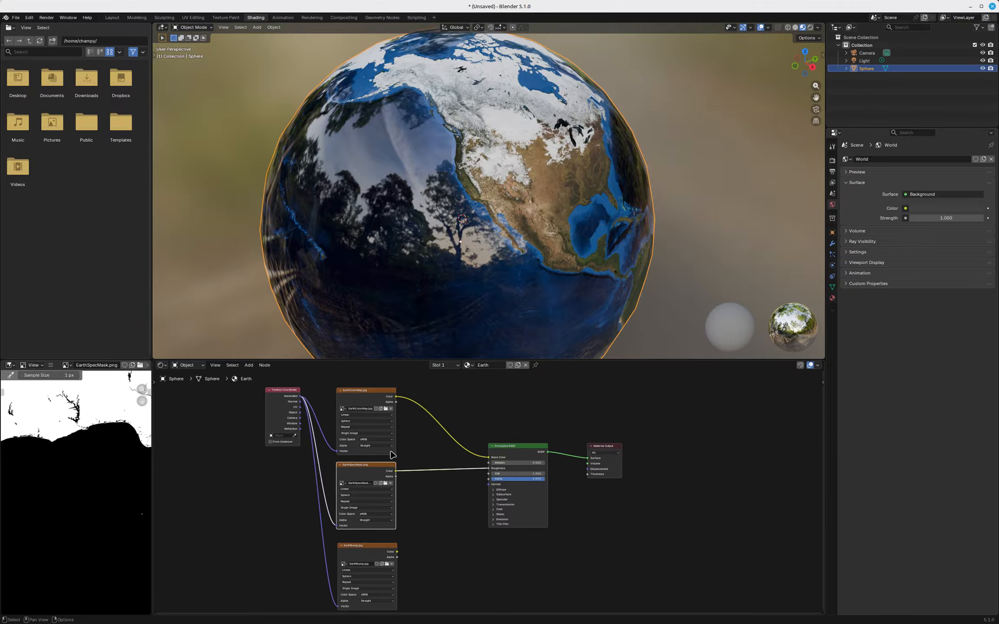
scroll(449, 468, "up", 2)
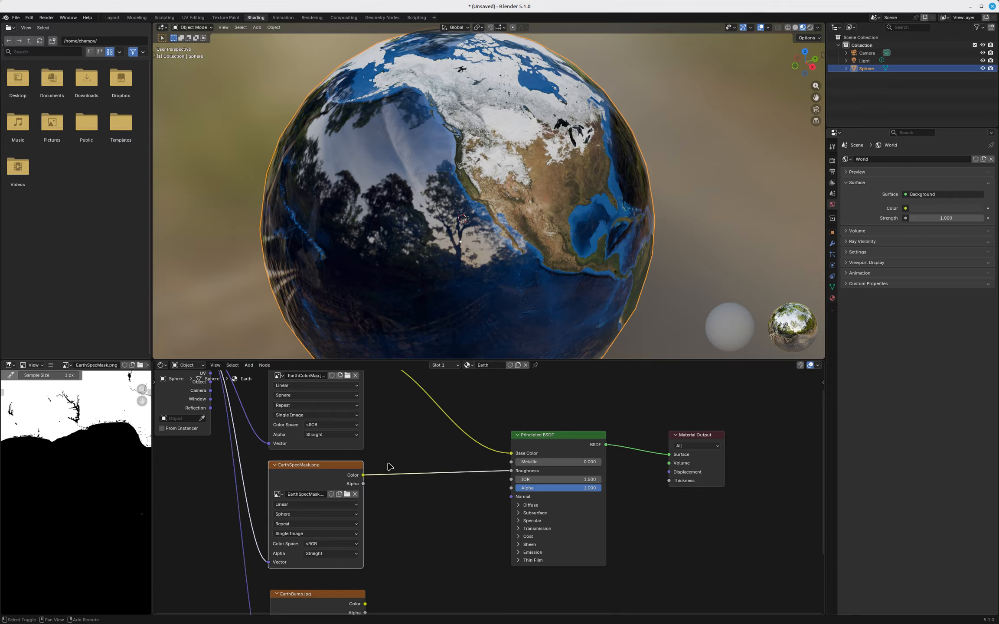
key("shift+a")
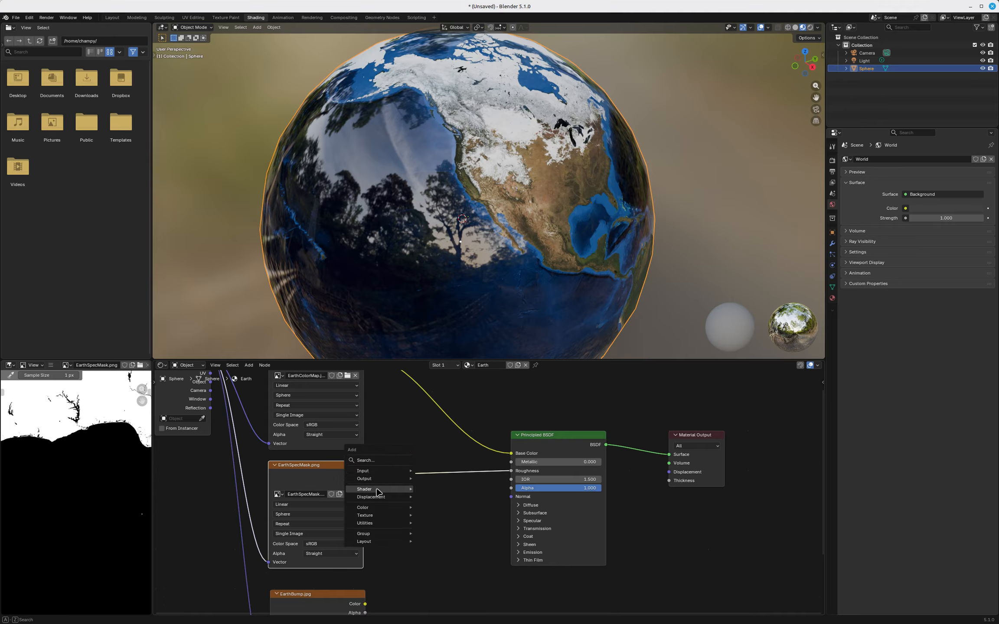
mouse_move(386, 489)
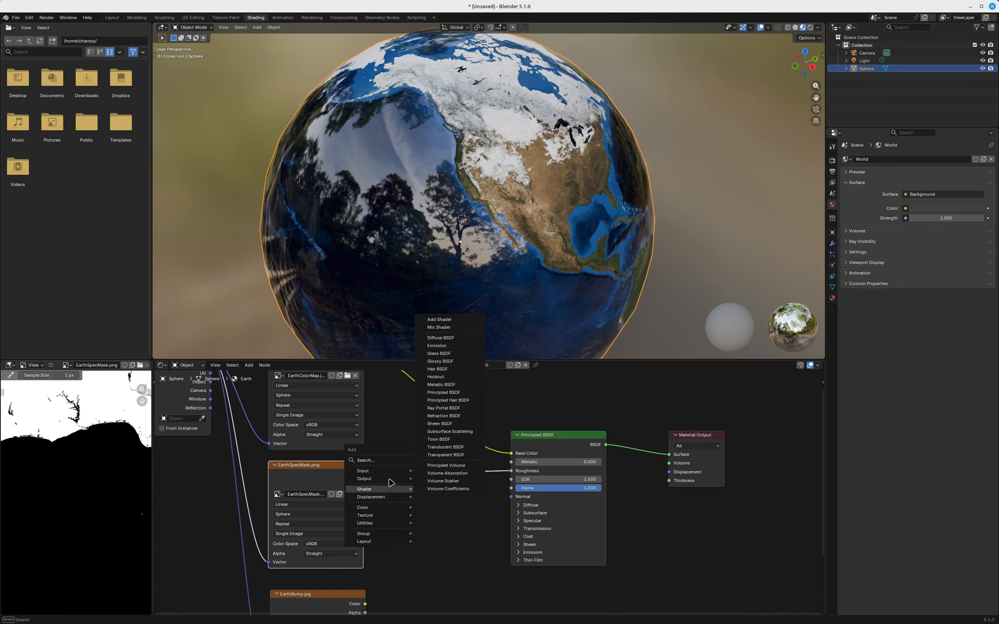
left_click(378, 460)
type("ramp")
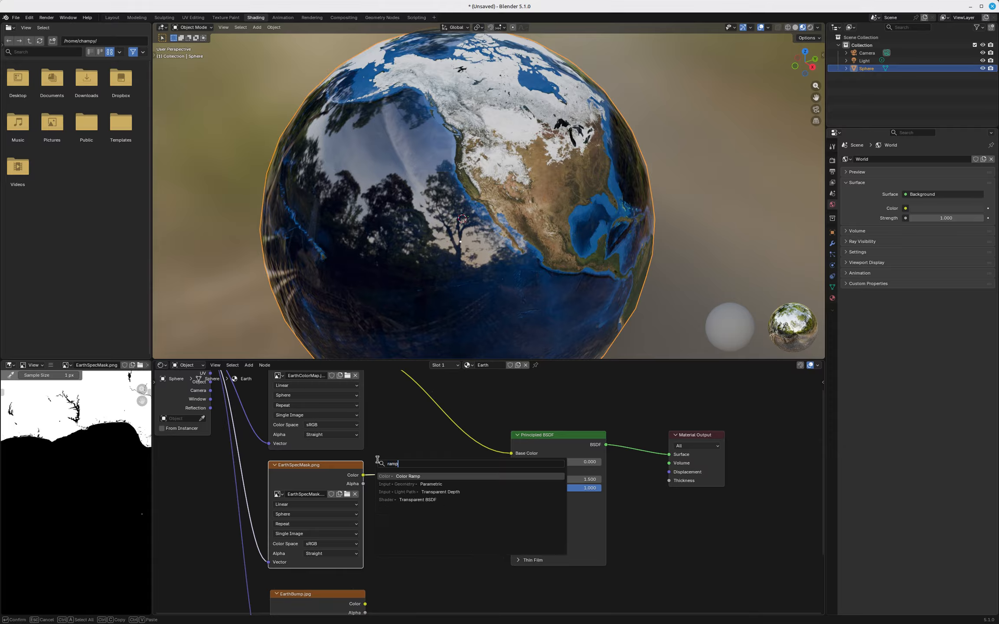
left_click(416, 476)
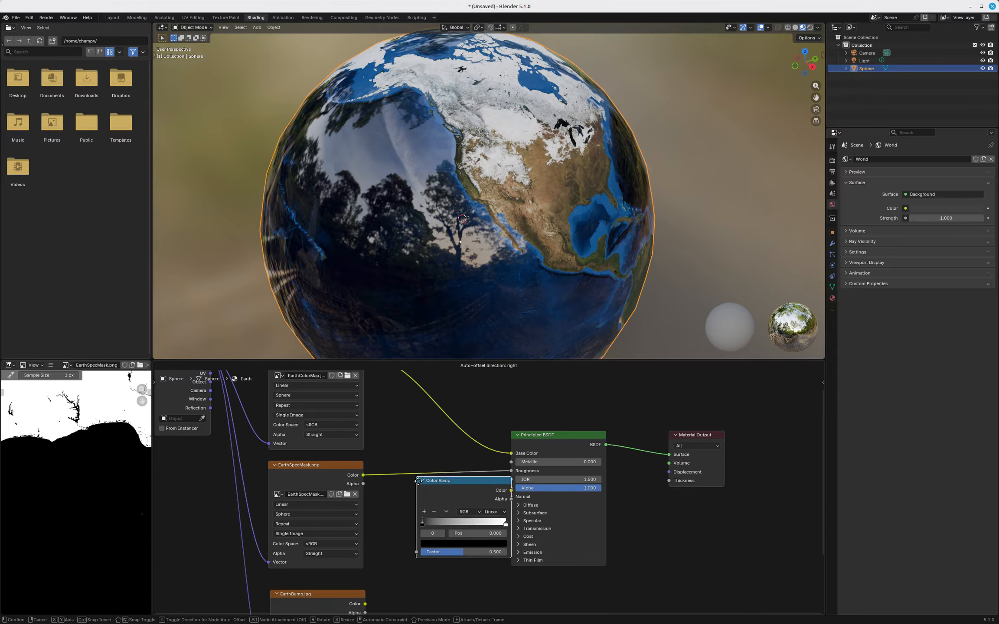
left_click(410, 467)
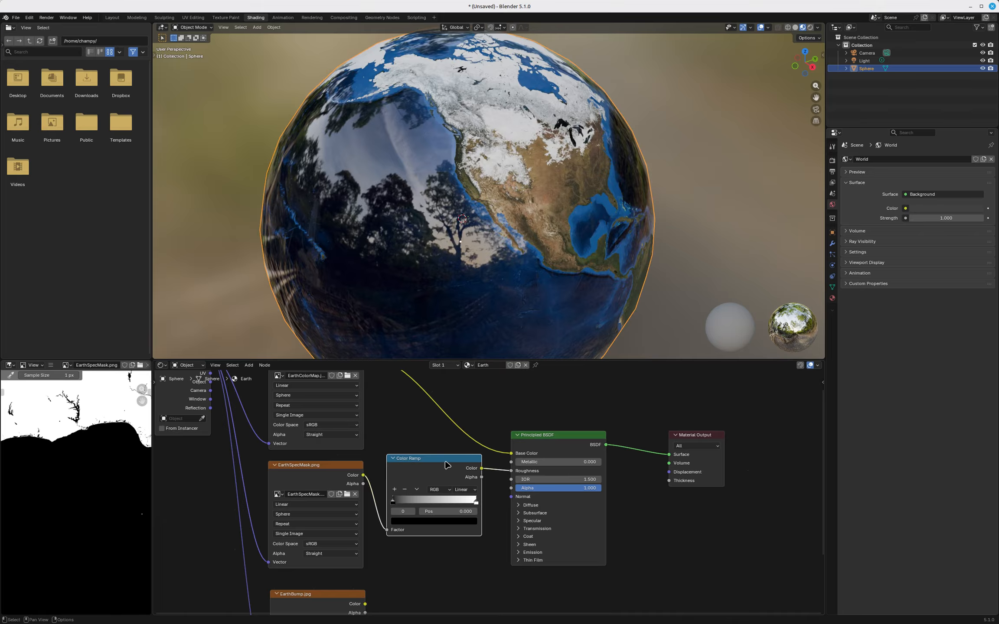
Step: Preview the Color Ramp's Color through the Material Output, select its white stop and inspect the land areas up close
left_click(447, 465, "ctrl+shift")
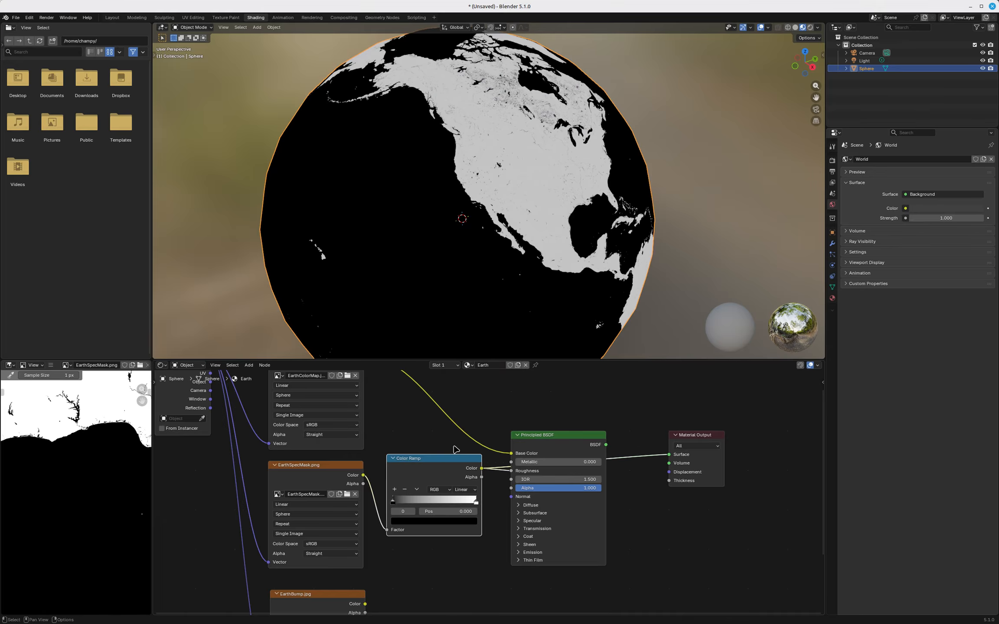
scroll(431, 487, "up", 3)
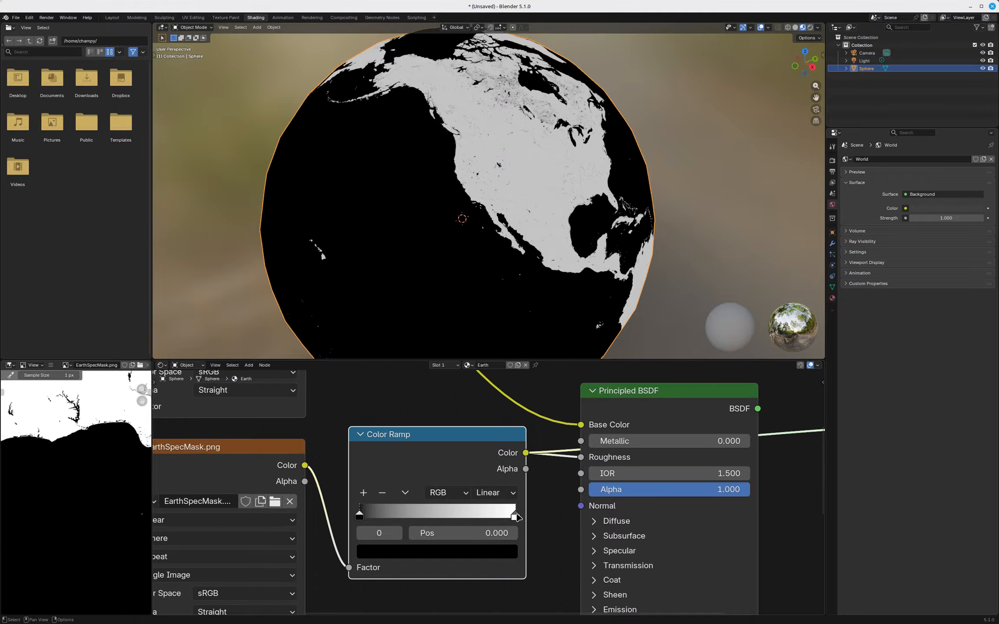
left_click_drag(515, 516, 537, 524)
scroll(491, 184, "up", 5)
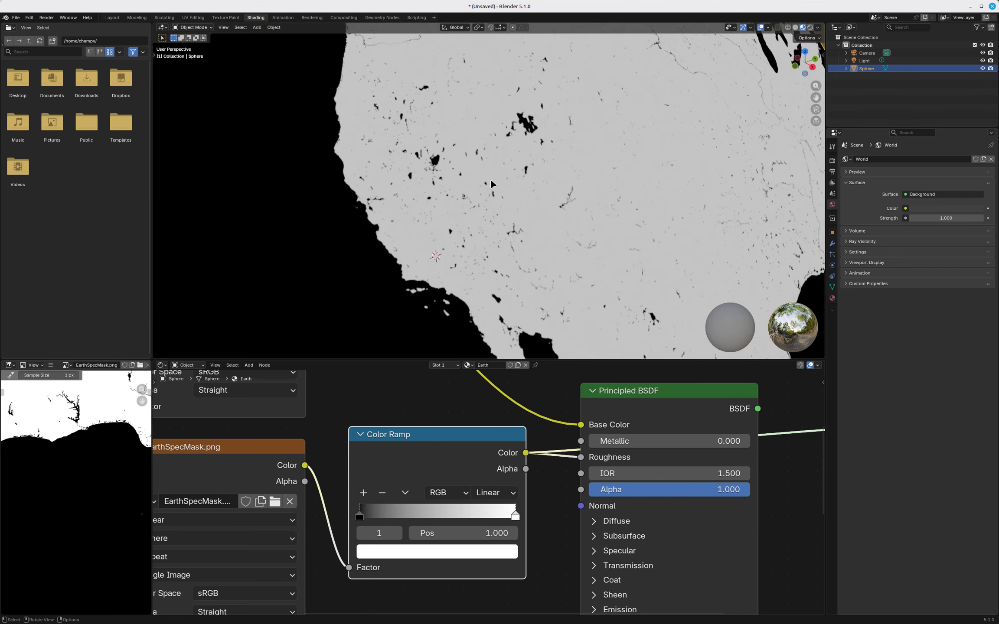
scroll(491, 184, "up", 4)
mouse_move(515, 517)
left_mouse_down()
mouse_move(400, 516)
mouse_move(520, 516)
left_mouse_up()
scroll(447, 197, "down", 4)
scroll(443, 229, "down", 3)
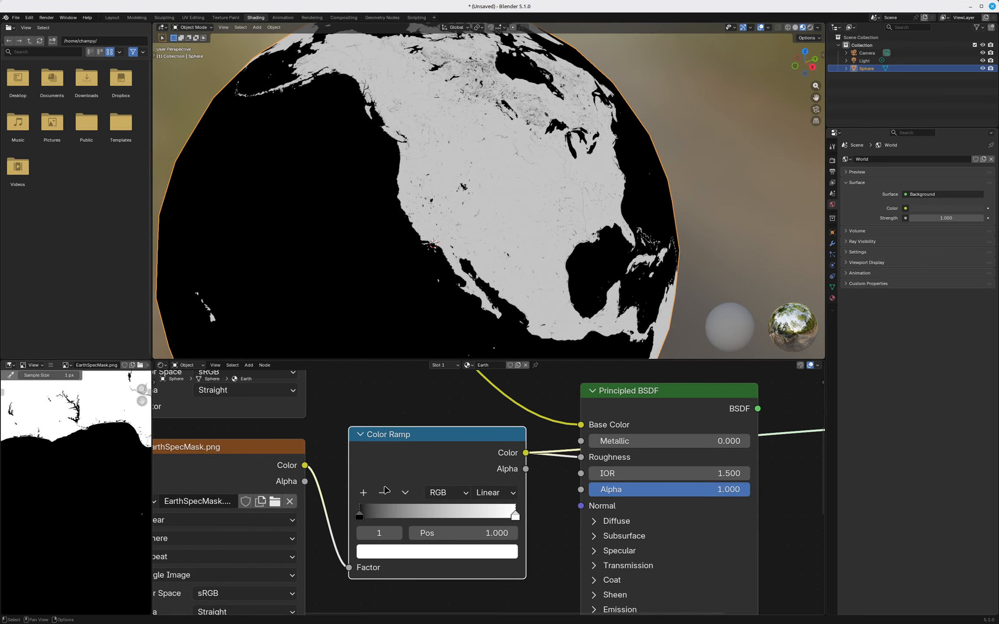
Step: Lighten the Color Ramp's black stop to a grey with Value 0.373 and route the Principled BSDF back to the Material Output
mouse_move(360, 516)
left_mouse_down()
mouse_move(477, 515)
mouse_move(364, 515)
left_mouse_up()
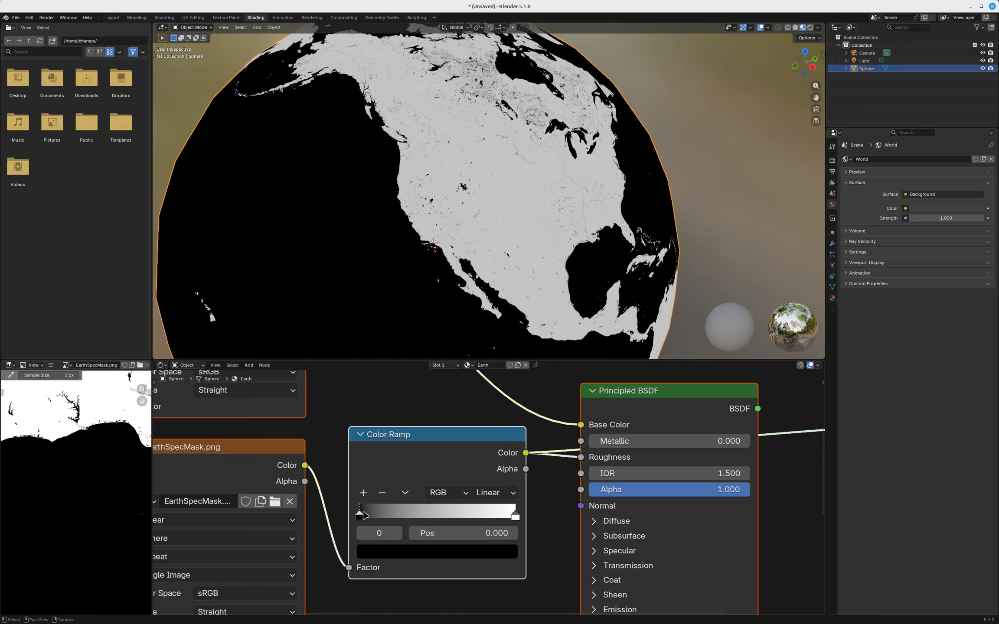
left_click(465, 559)
left_click_drag(491, 407, 492, 367)
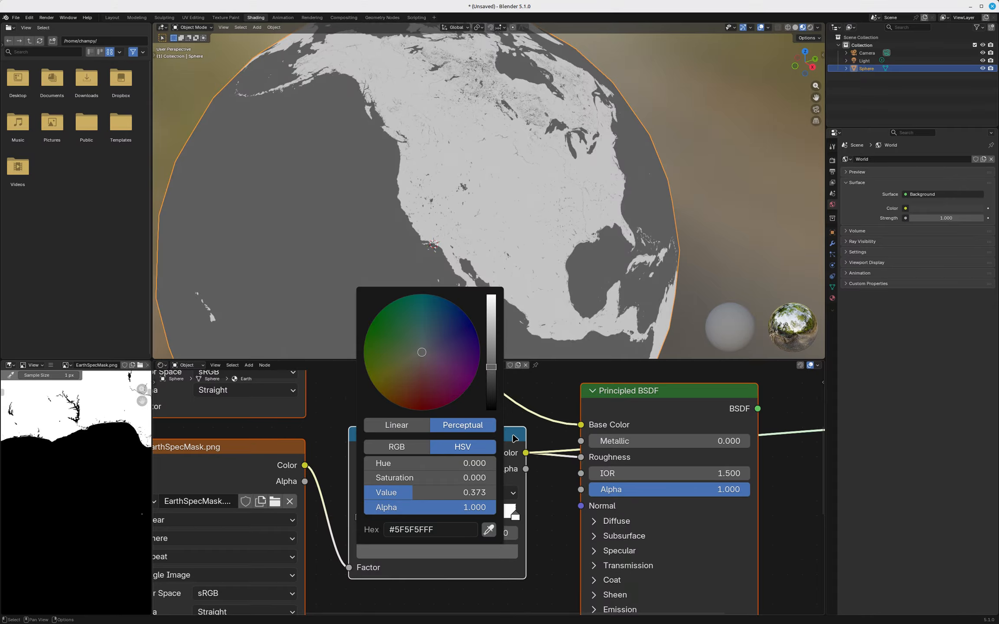
left_click_drag(361, 514, 340, 506)
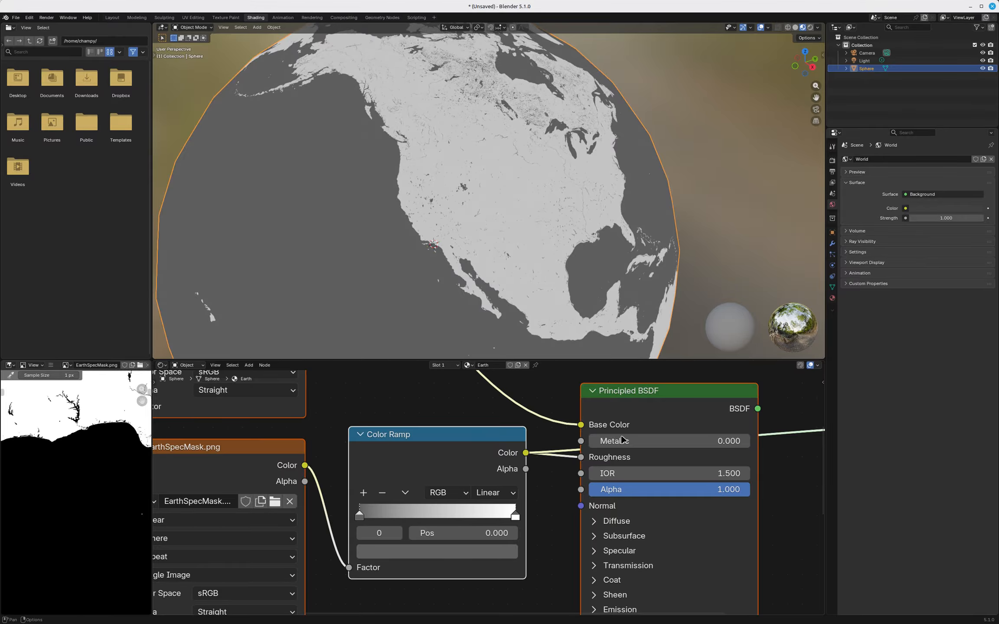
left_click(662, 397, "ctrl+shift")
scroll(426, 150, "down", 1)
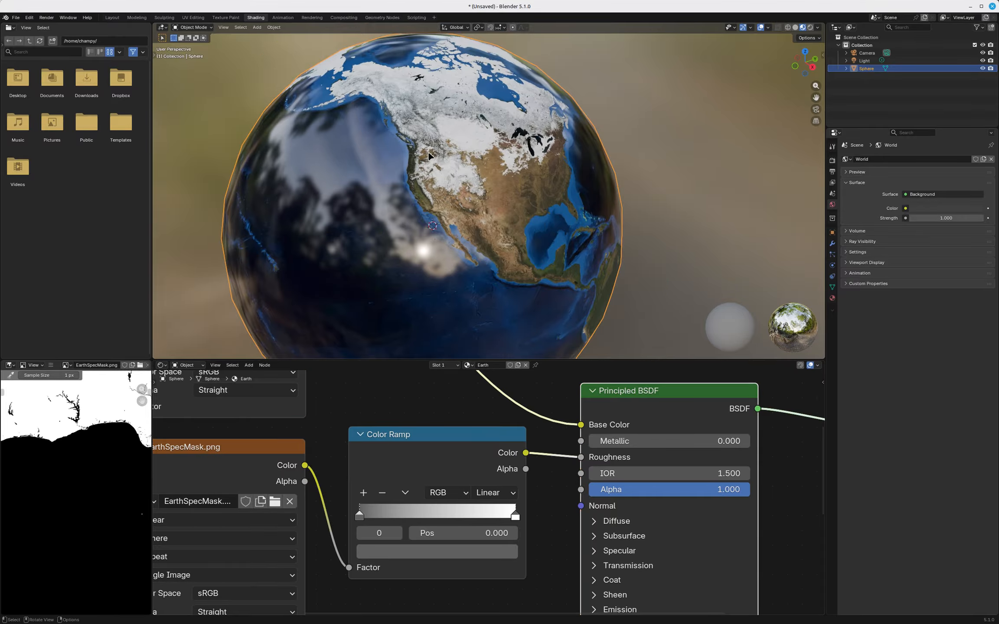
Step: Raise the Color Ramp's dark stop to Value 0.722 and fine-tune it to a slightly darker grey while checking the ocean reflections
mouse_move(403, 236)
middle_mouse_down()
mouse_move(420, 226)
mouse_move(422, 238)
middle_mouse_up()
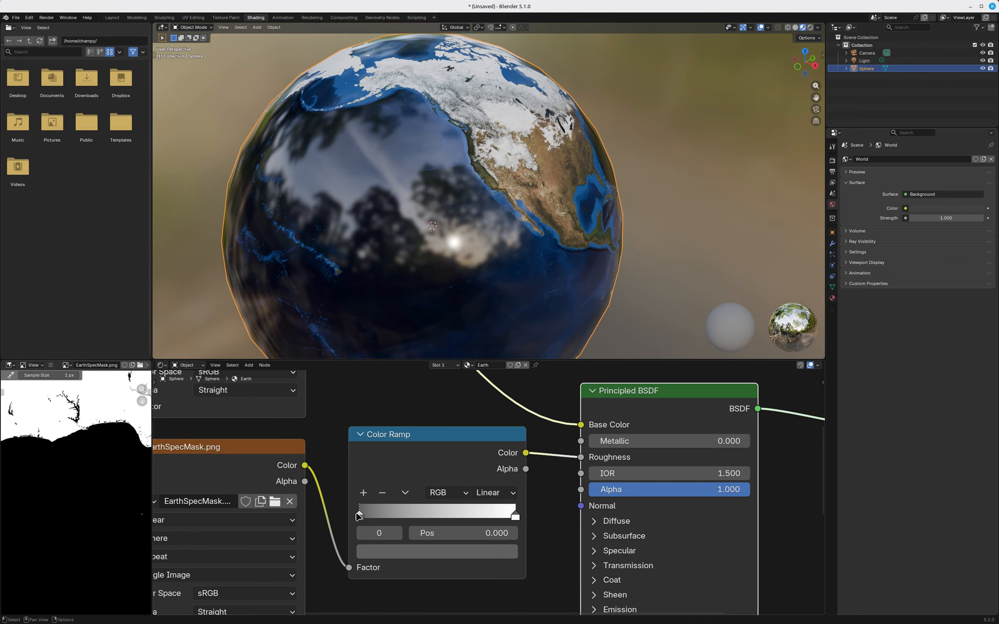
left_click(466, 552)
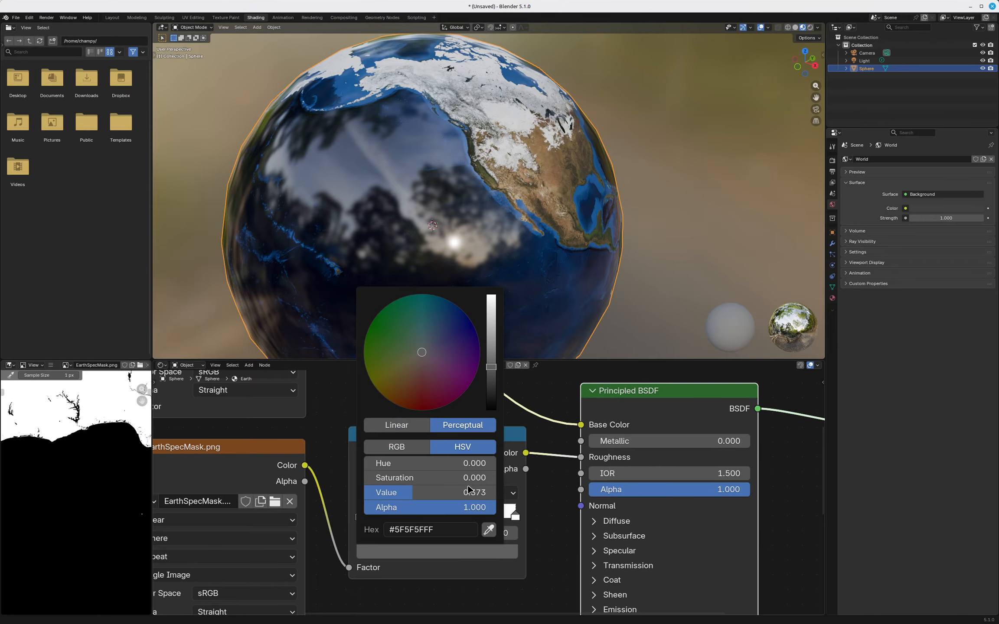
left_click_drag(490, 367, 487, 326)
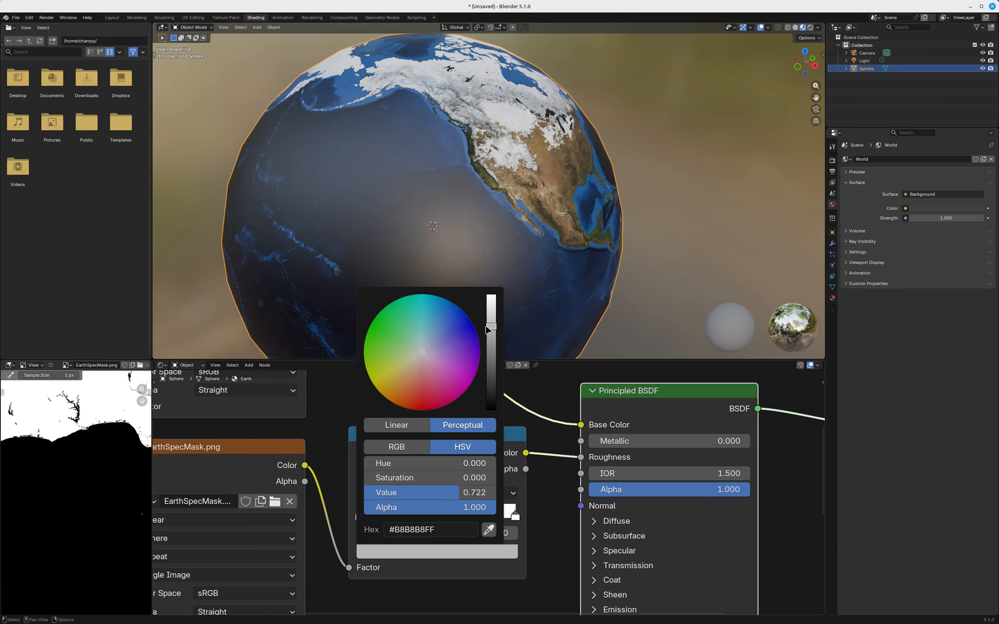
scroll(510, 232, "down", 1)
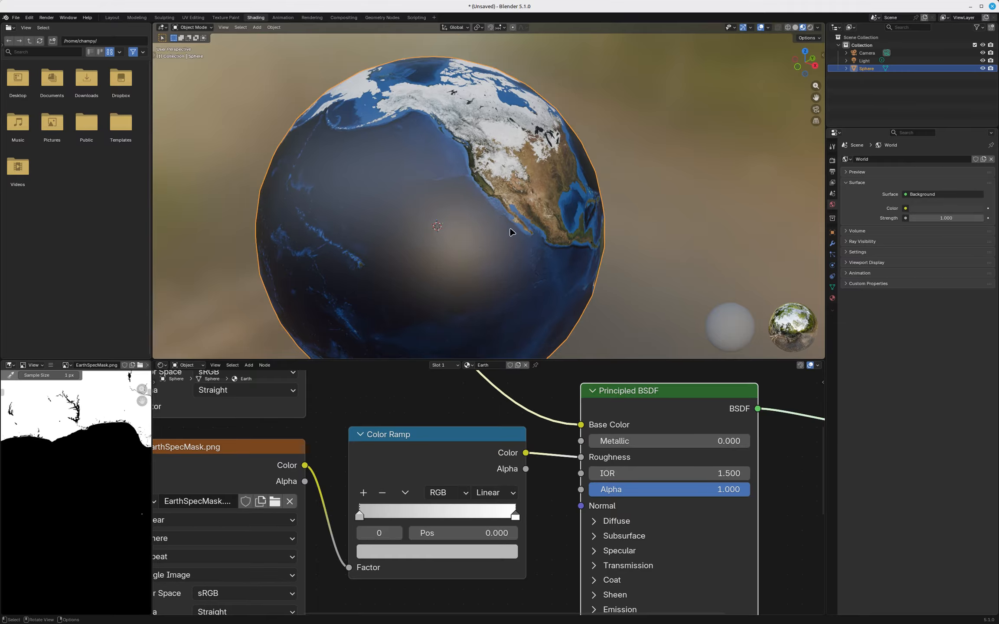
mouse_move(560, 252)
middle_mouse_down()
mouse_move(512, 253)
mouse_move(552, 252)
middle_mouse_up()
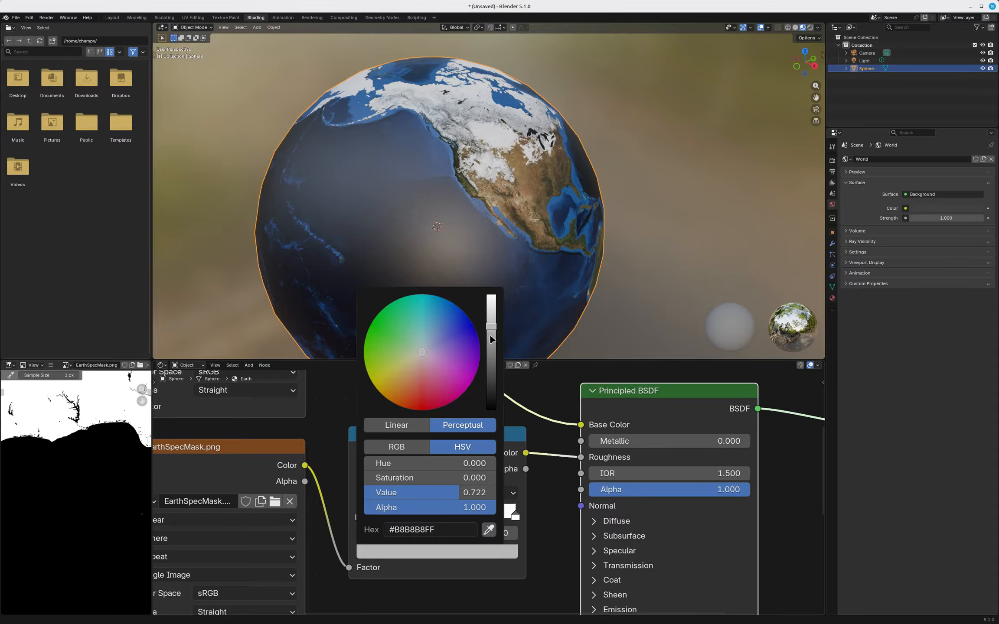
left_click_drag(491, 326, 491, 333)
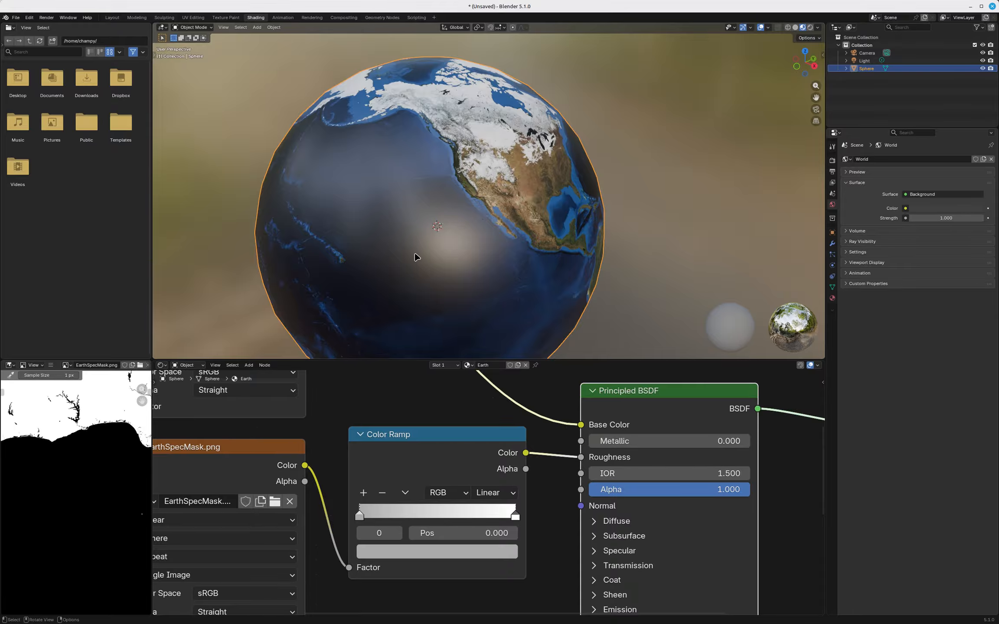
middle_click_drag(470, 134, 501, 172)
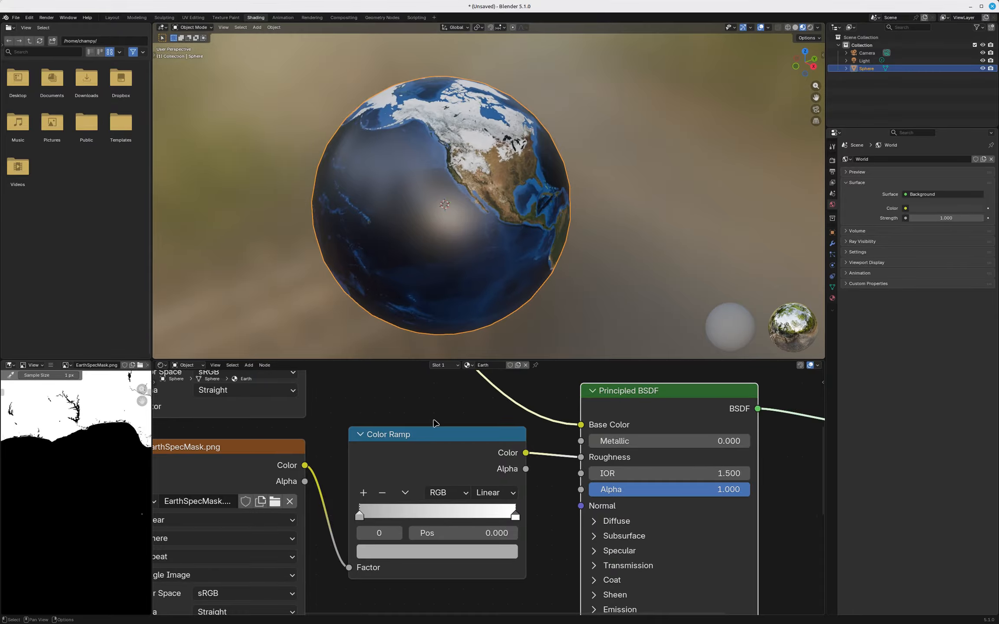
Step: Add a Bump node between the EarthBump.jpg texture node and the Principled BSDF
scroll(436, 423, "down", 5)
scroll(418, 521, "up", 2)
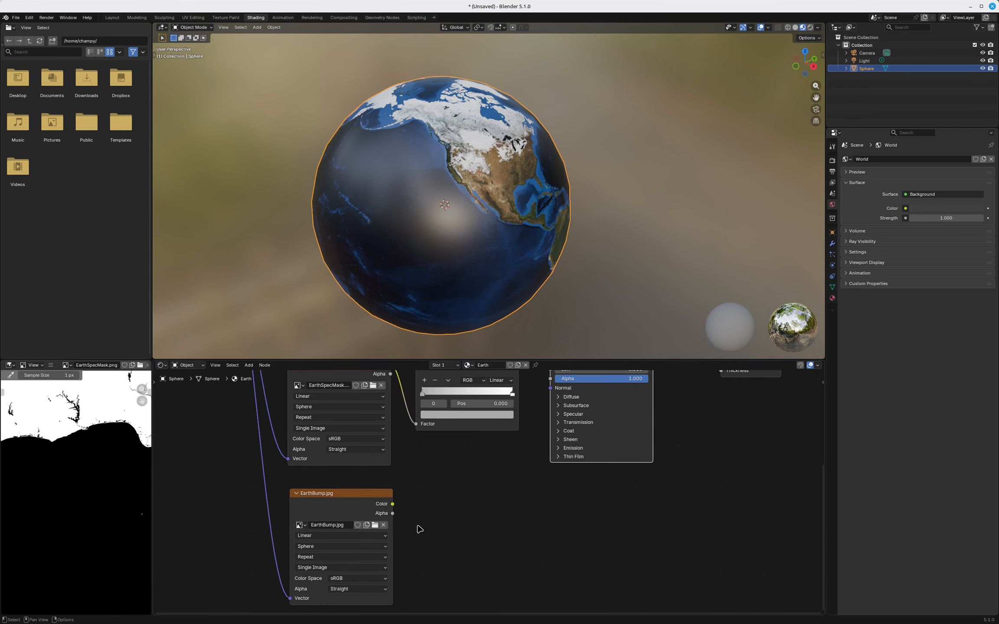
scroll(434, 476, "down", 1)
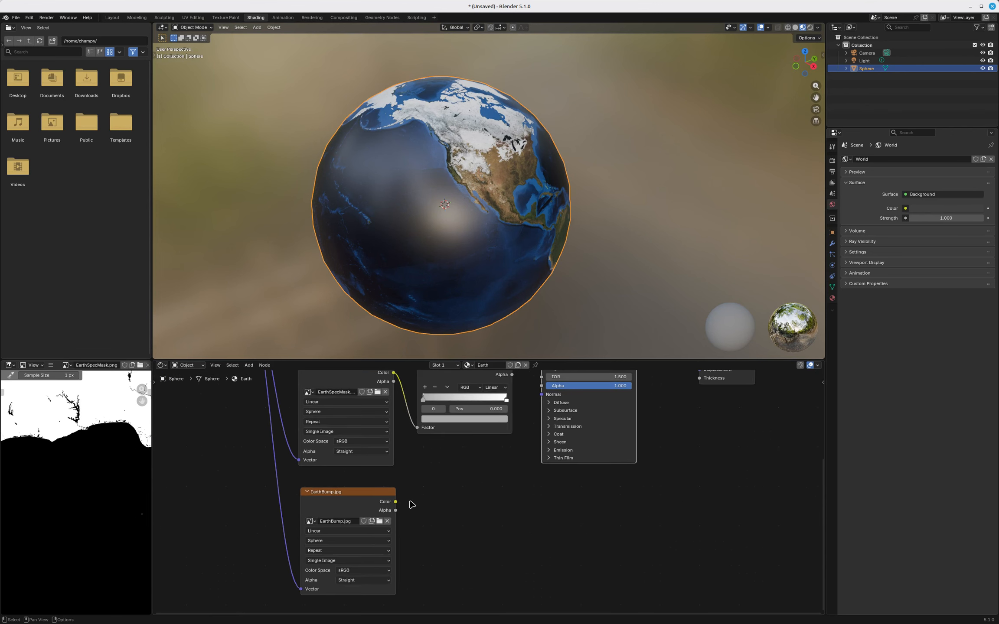
key("shift+a")
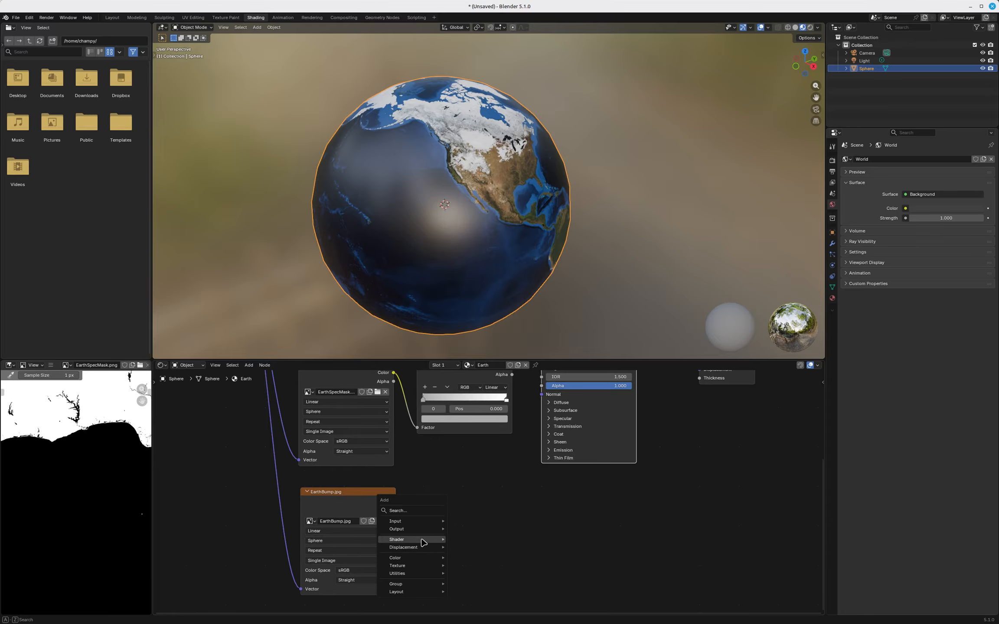
mouse_move(407, 547)
left_click(462, 548)
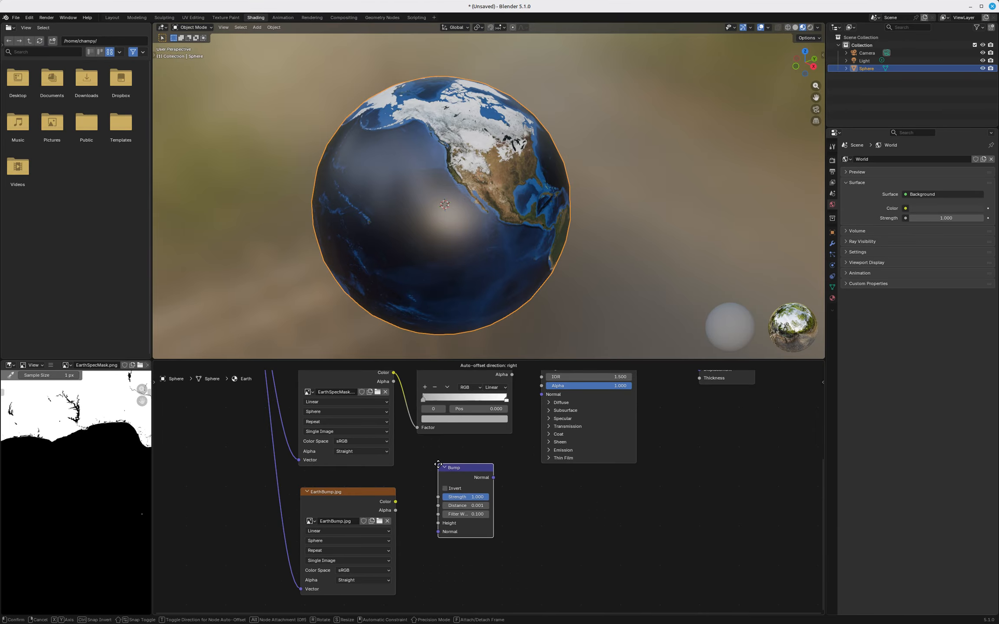
left_click(438, 464)
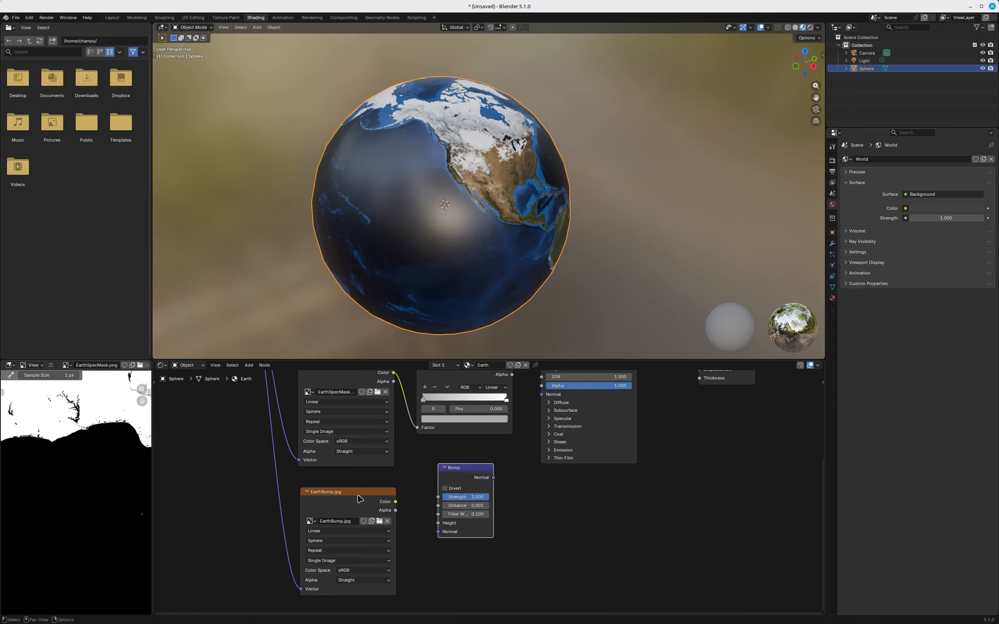
Step: Connect the EarthBump.jpg node's Color to the Bump node's Height, and the Bump's Normal to the Principled BSDF's Normal
left_click_drag(395, 503, 441, 525)
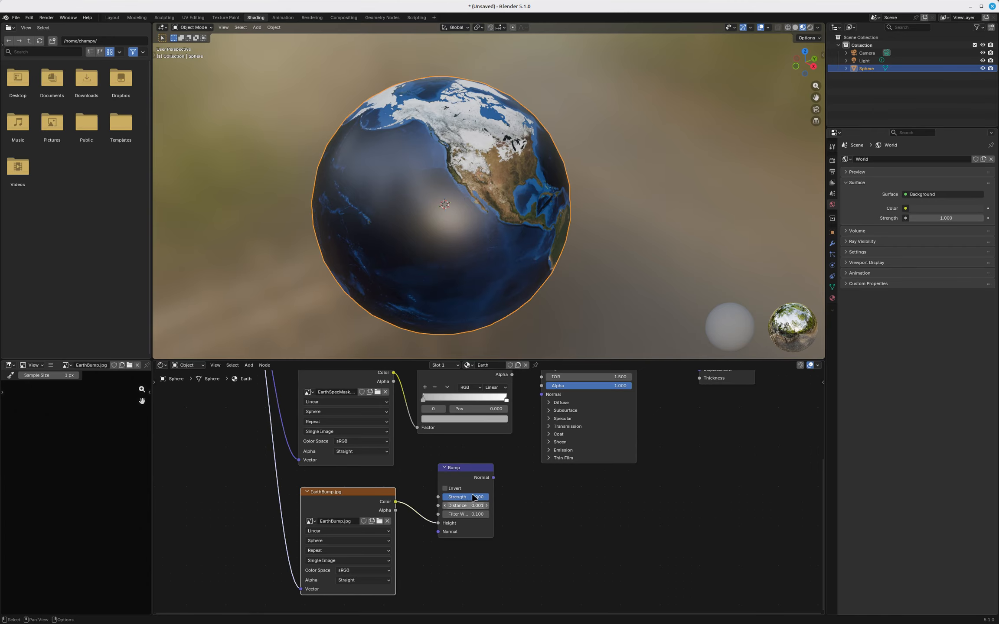
left_click_drag(493, 478, 542, 395)
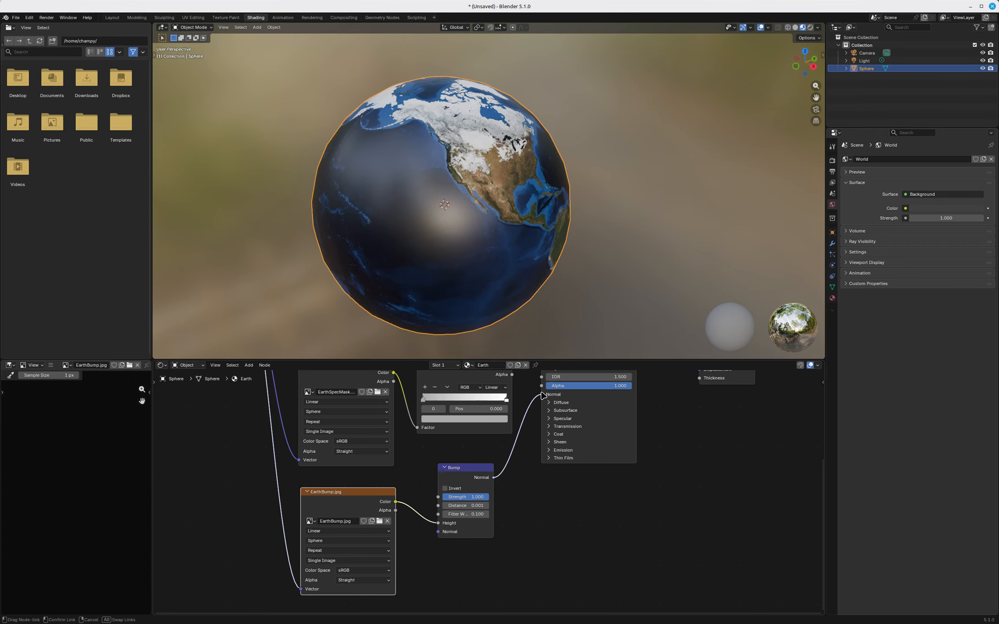
scroll(500, 169, "up", 6)
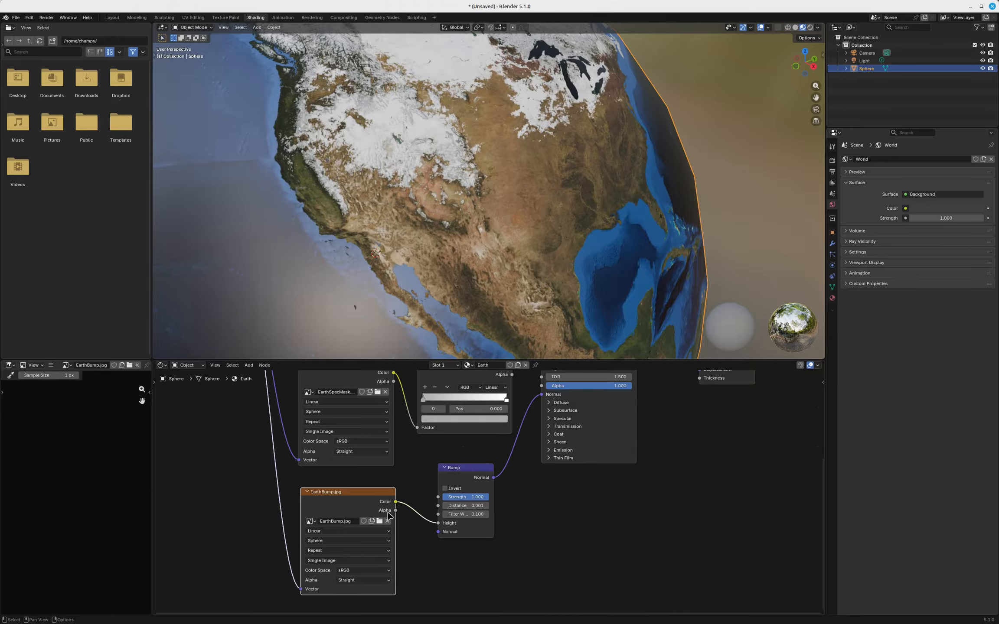
Step: Set the EarthBump.jpg node's Color Space to Non-Color
left_click(374, 573)
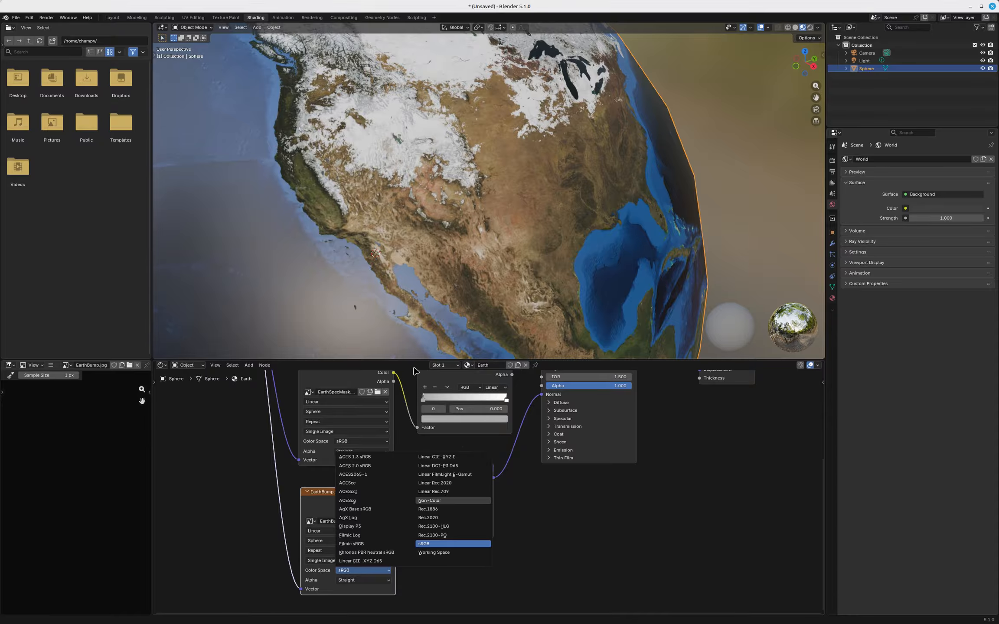
left_click(429, 500)
scroll(361, 224, "up", 5)
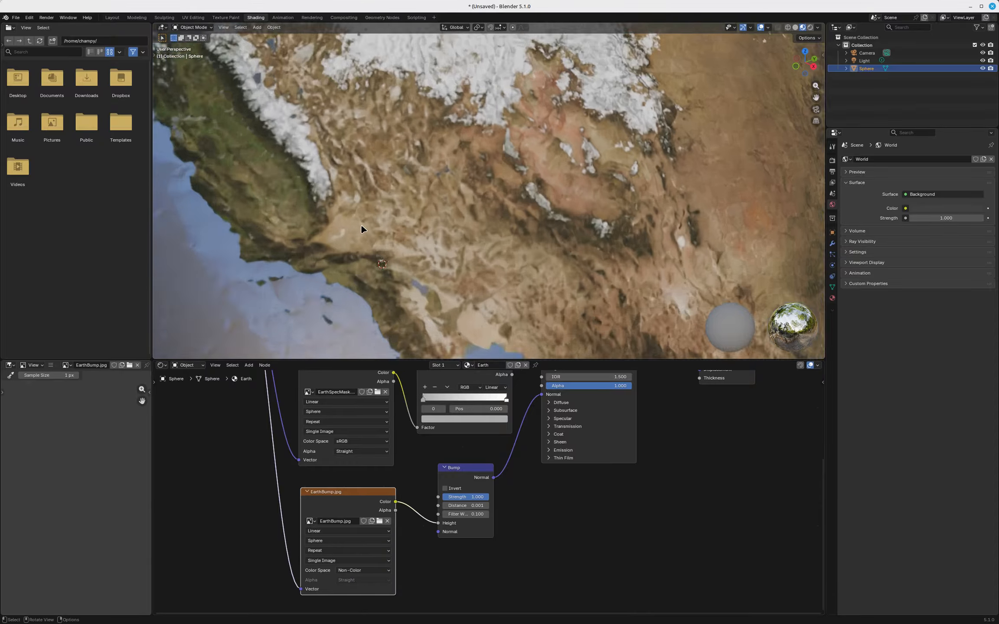
Step: Set the Bump node's Strength to 15 and check the relief on the western North American terrain
left_click(475, 497)
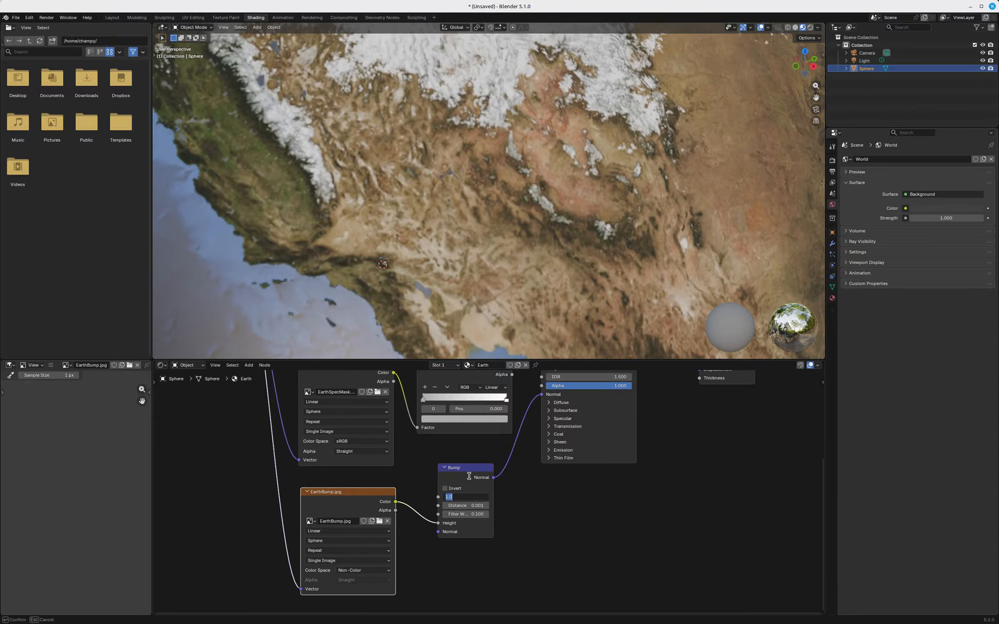
key("Return")
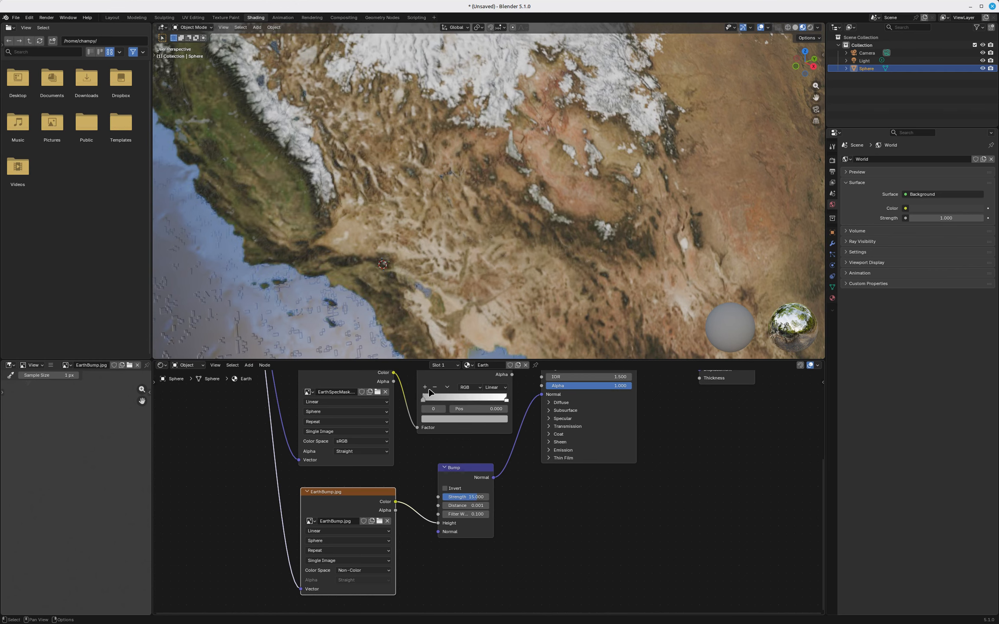
scroll(400, 170, "down", 2)
middle_click_drag(493, 165, 489, 190)
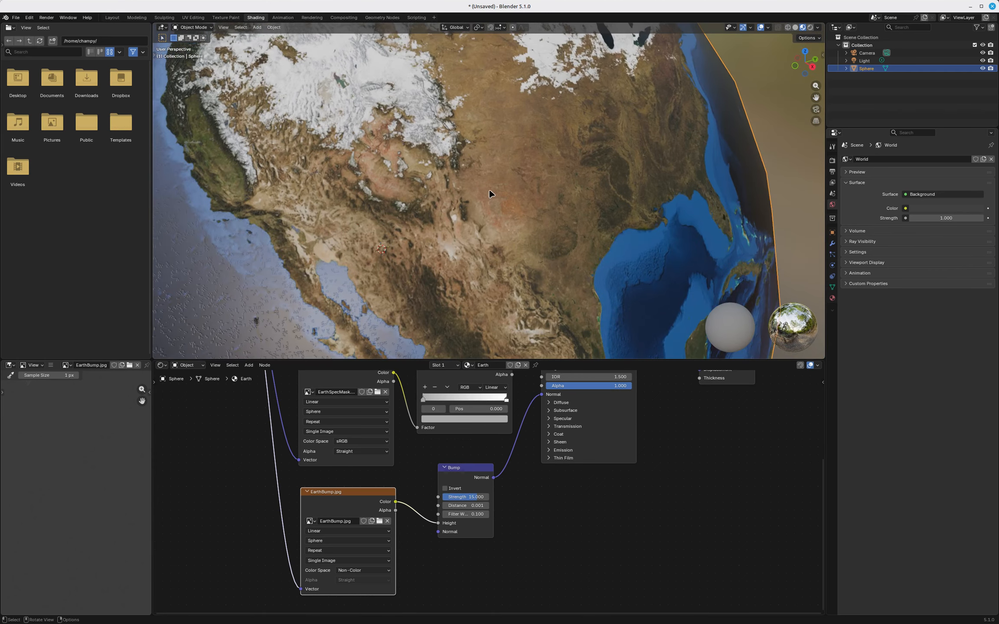
Step: Switch the 3D viewport to Rendered shading and view the mountain relief up close
key("z")
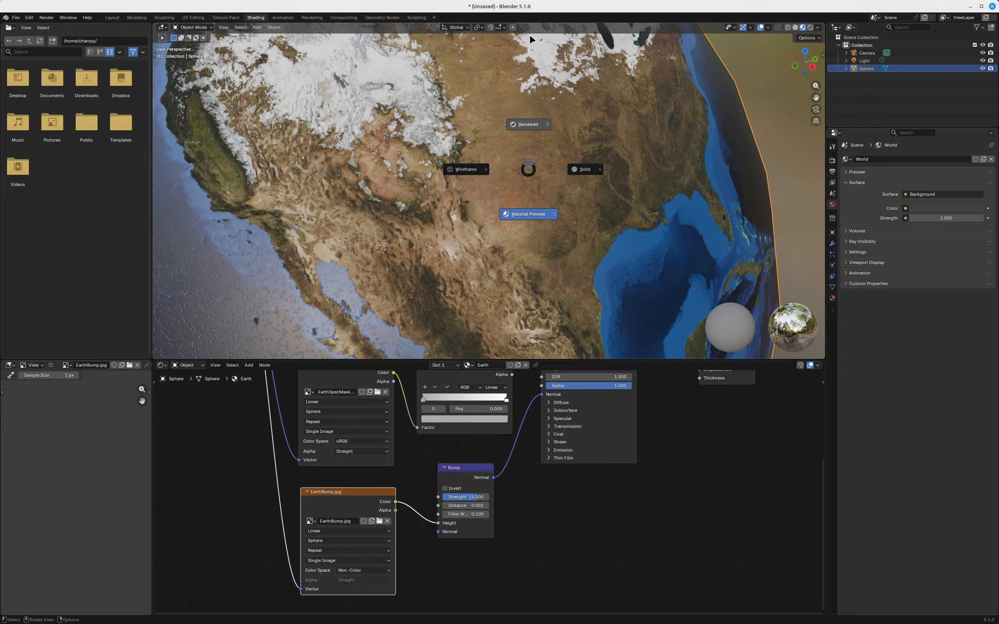
left_click(524, 122)
scroll(278, 166, "up", 6)
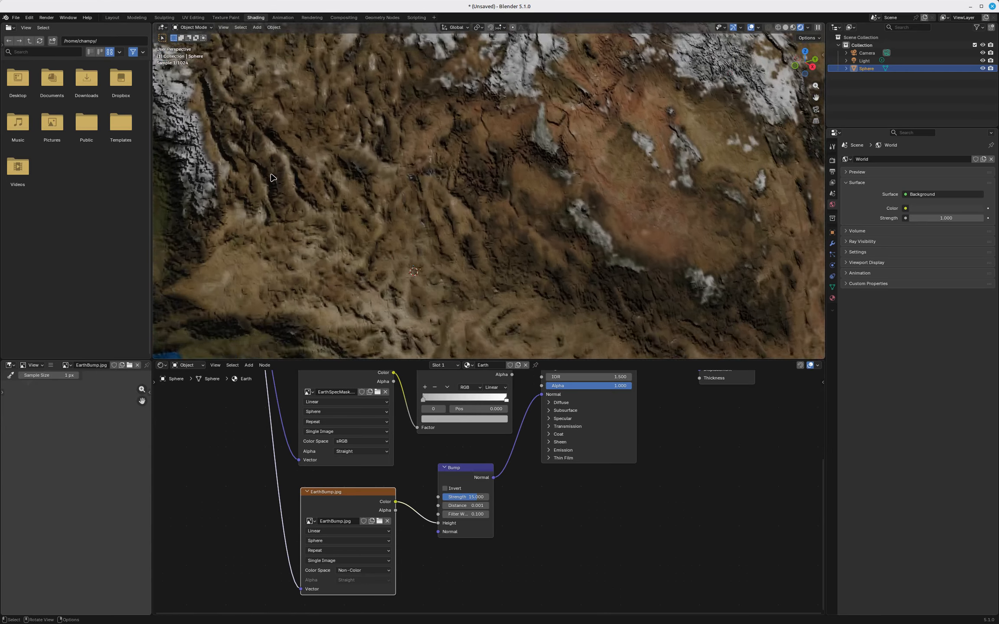
Step: Drop the Bump node's Strength to zero to compare the terrain without relief, and set it back to 15
left_click(466, 496)
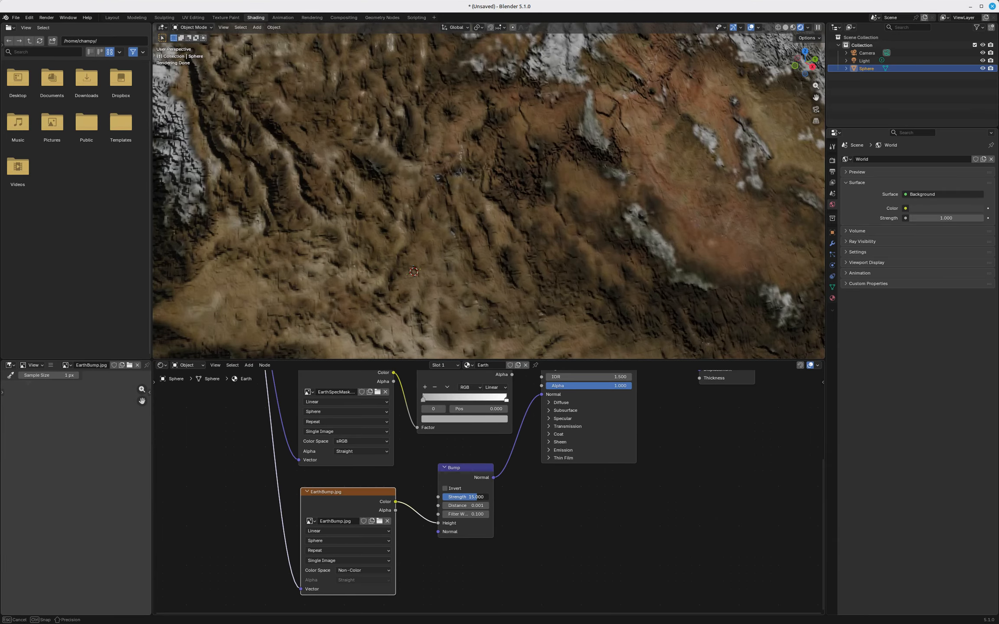
key("Return")
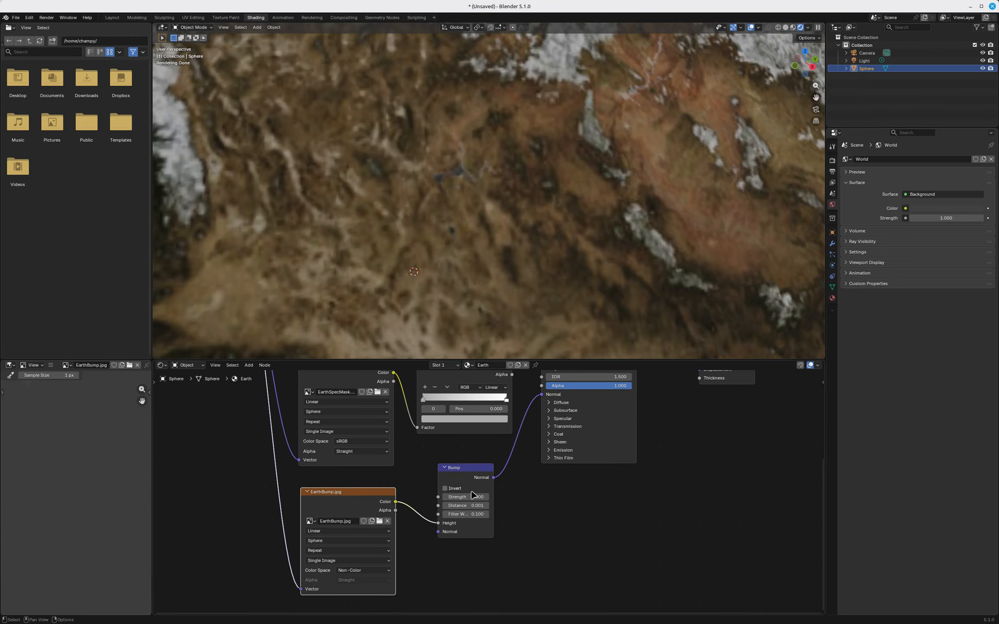
left_click(474, 497)
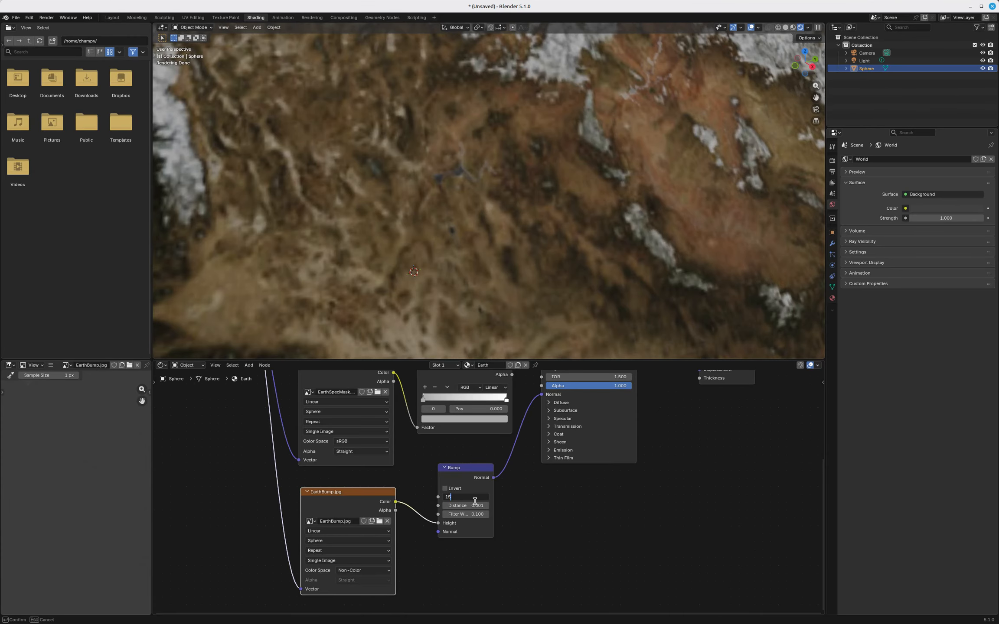
type("15")
key("Return")
Step: Examine the rendered bump relief on the western mountains and on the ocean surface around Florida and the Gulf of Mexico
scroll(424, 127, "down", 3)
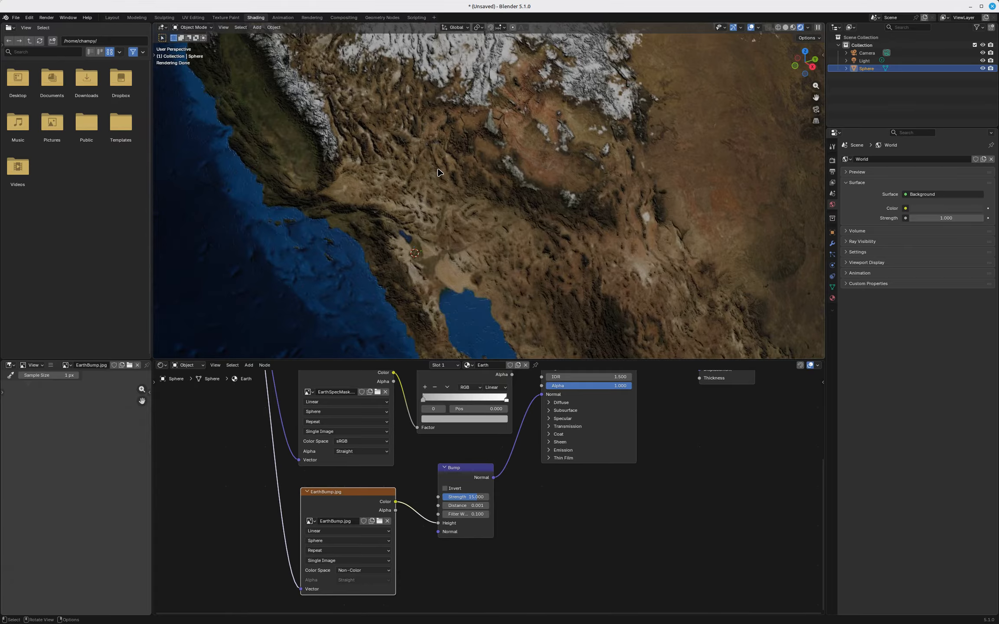
scroll(380, 139, "up", 3)
scroll(380, 145, "down", 1)
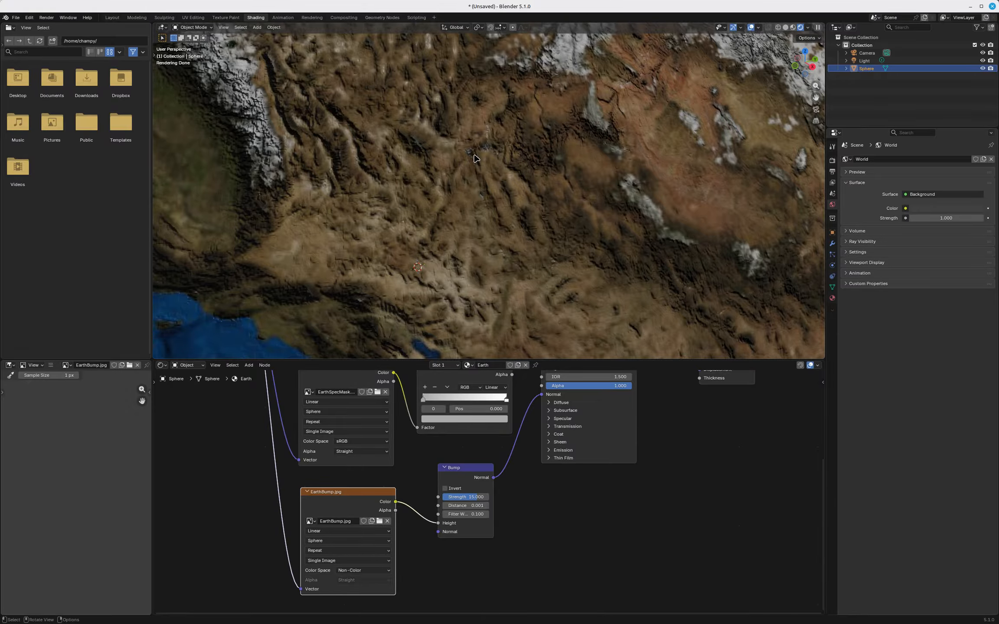
scroll(403, 140, "down", 5)
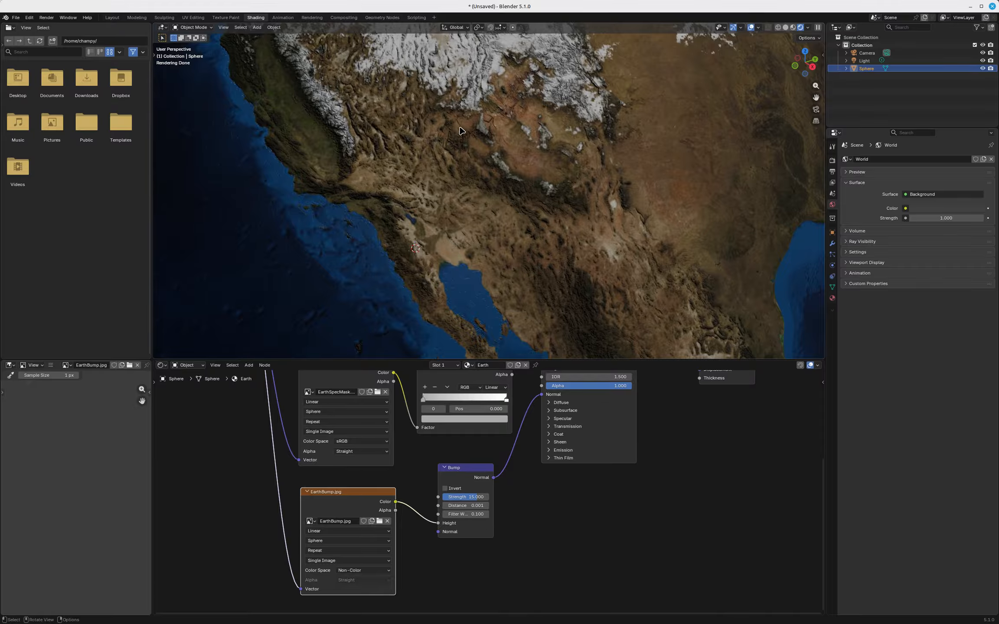
scroll(461, 131, "down", 4)
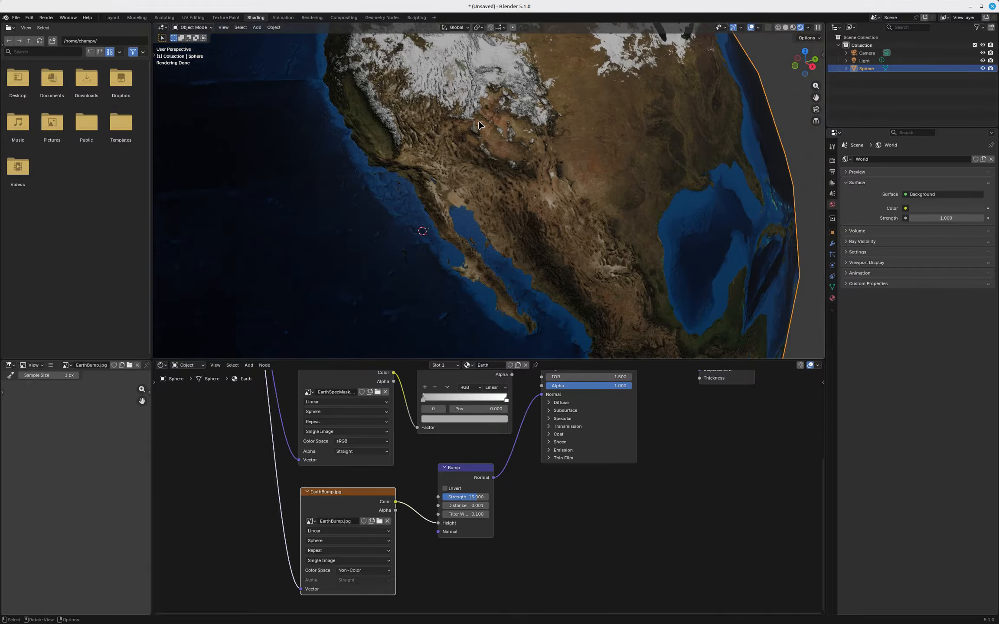
middle_click_drag(480, 125, 481, 170)
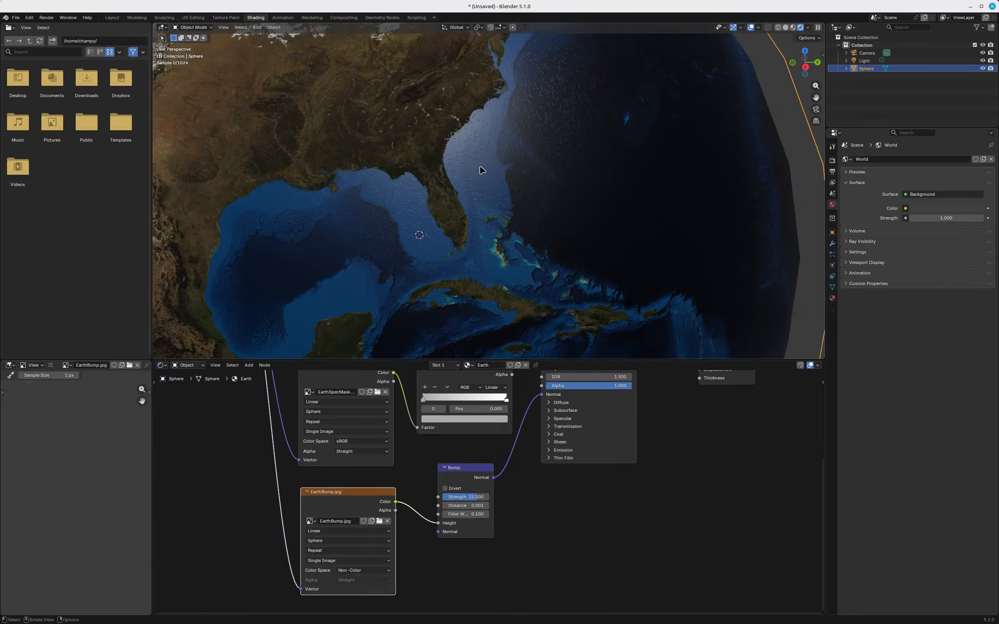
scroll(482, 170, "up", 8)
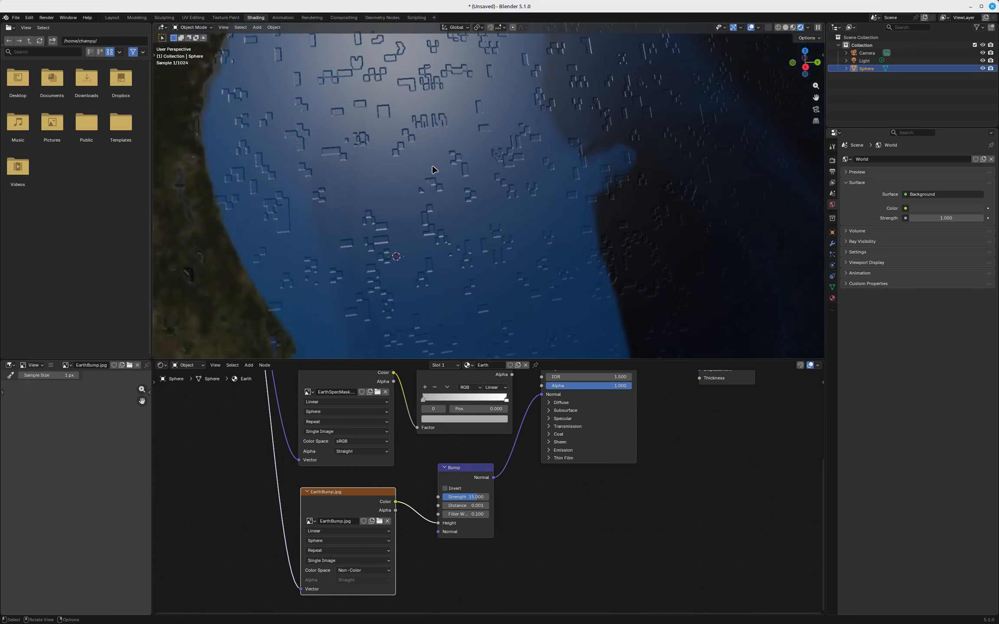
scroll(434, 170, "down", 6)
scroll(368, 172, "down", 3)
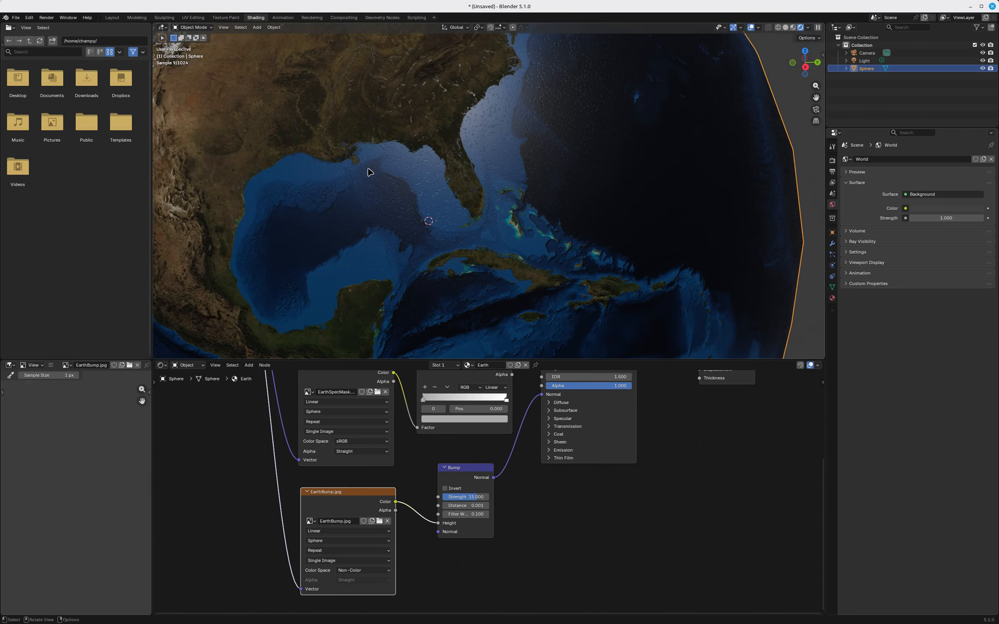
middle_click_drag(368, 172, 439, 177)
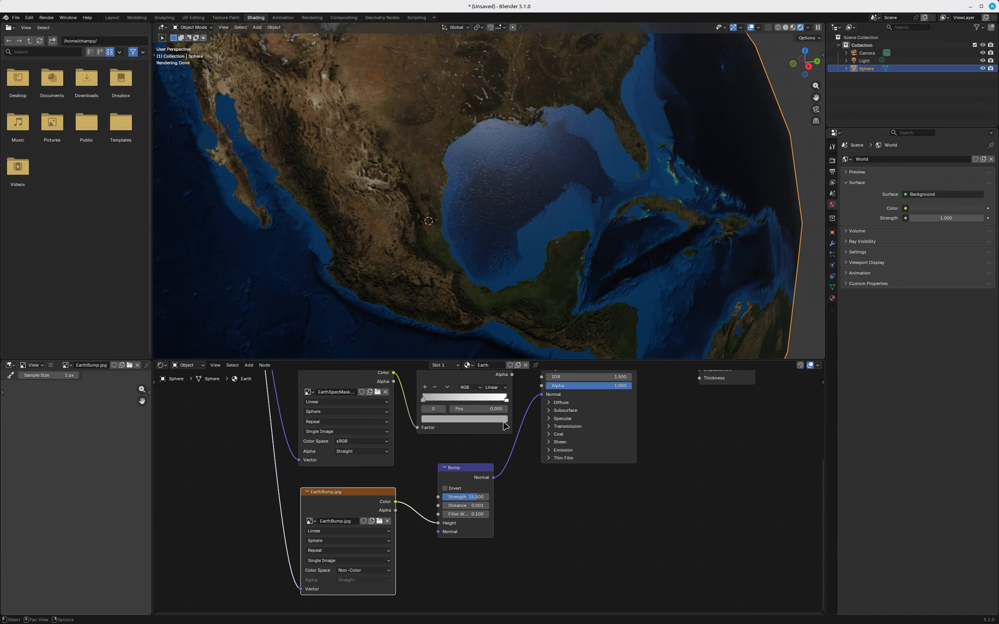
Step: Move the EarthBump.jpg texture node away from the Bump node and add a Mix Color node between them, below their link
scroll(529, 438, "down", 1)
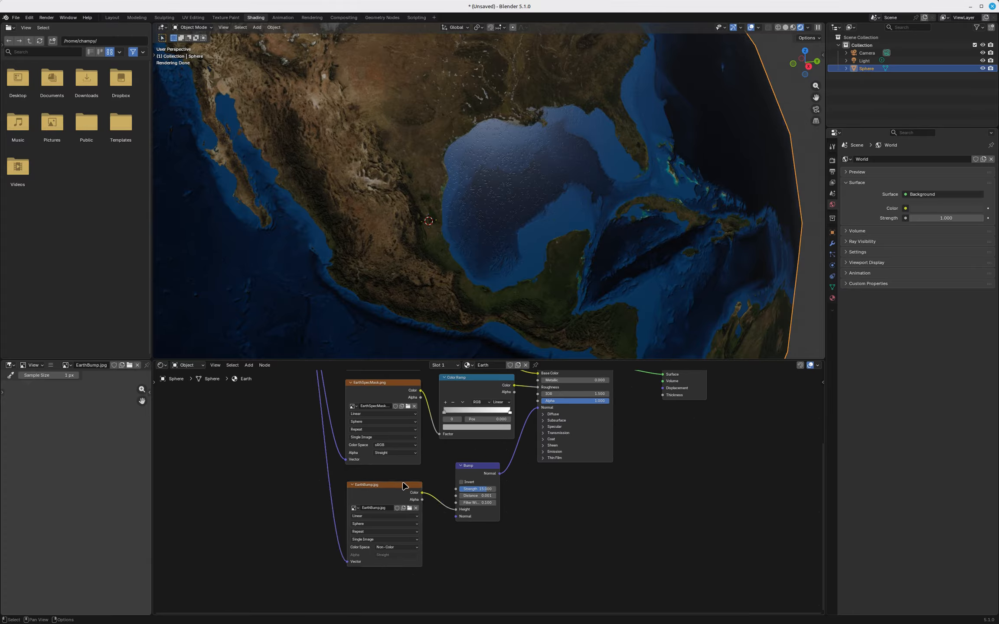
left_click_drag(410, 483, 331, 485)
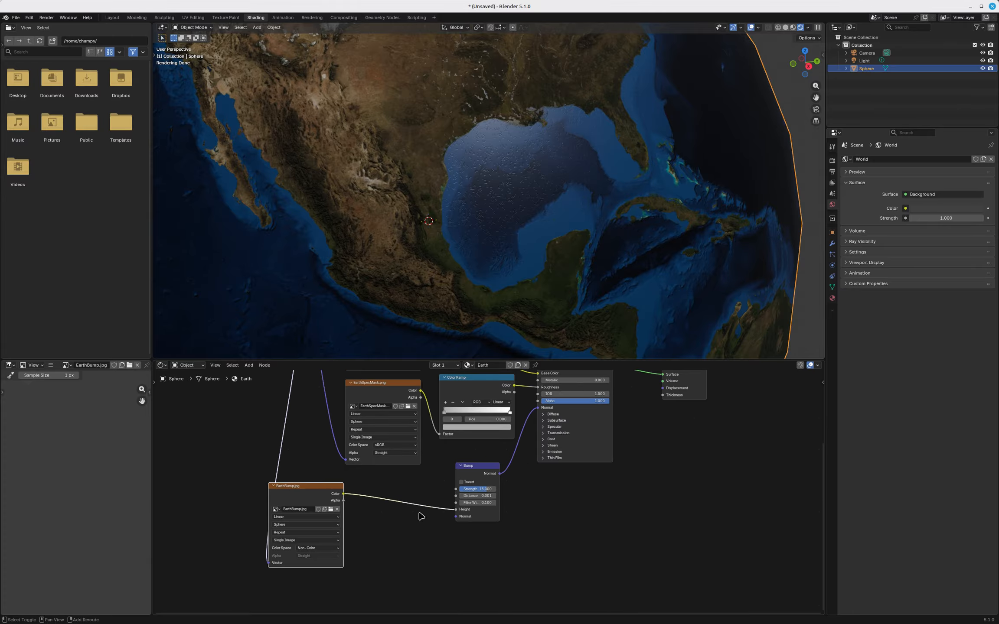
key("shift+a")
mouse_move(419, 518)
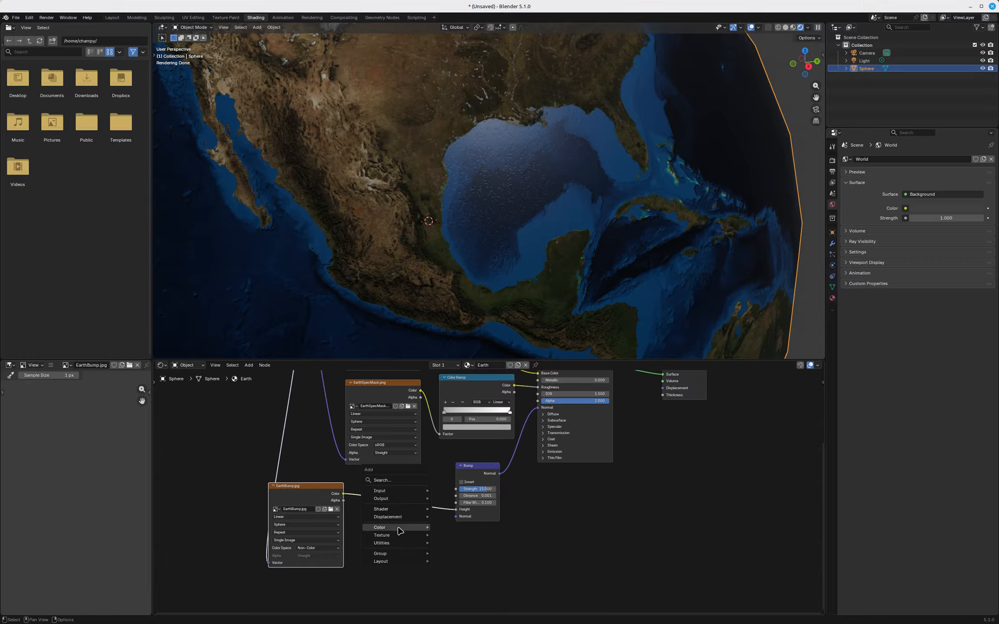
left_click(454, 483)
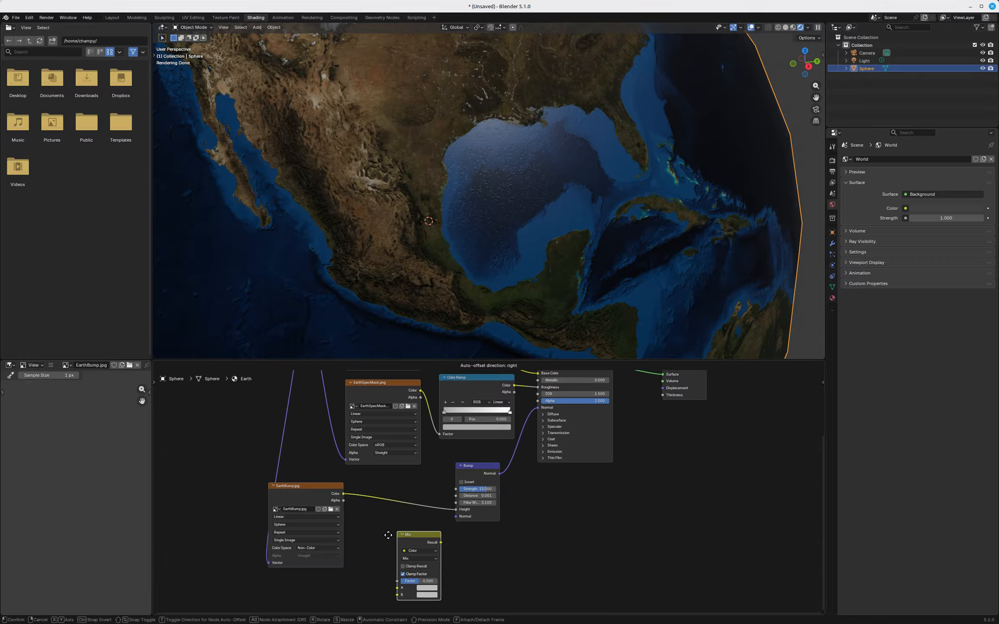
left_click(395, 522)
Step: Connect the EarthBump.jpg Color output to the Mix node's B input and set the node's A color to black
left_click_drag(344, 494, 394, 582)
left_click(424, 576)
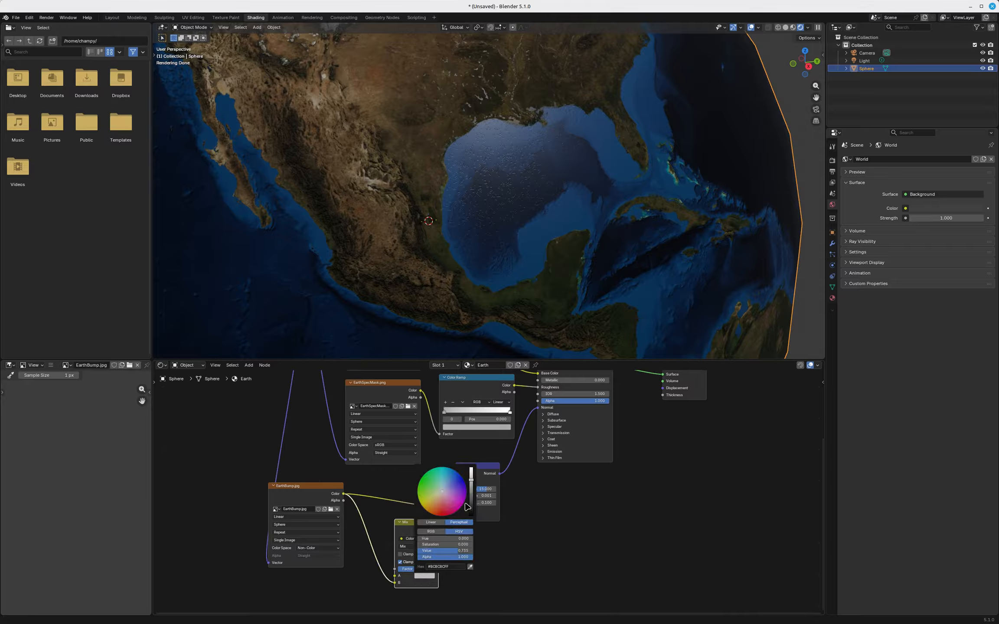
left_click_drag(472, 482, 425, 524)
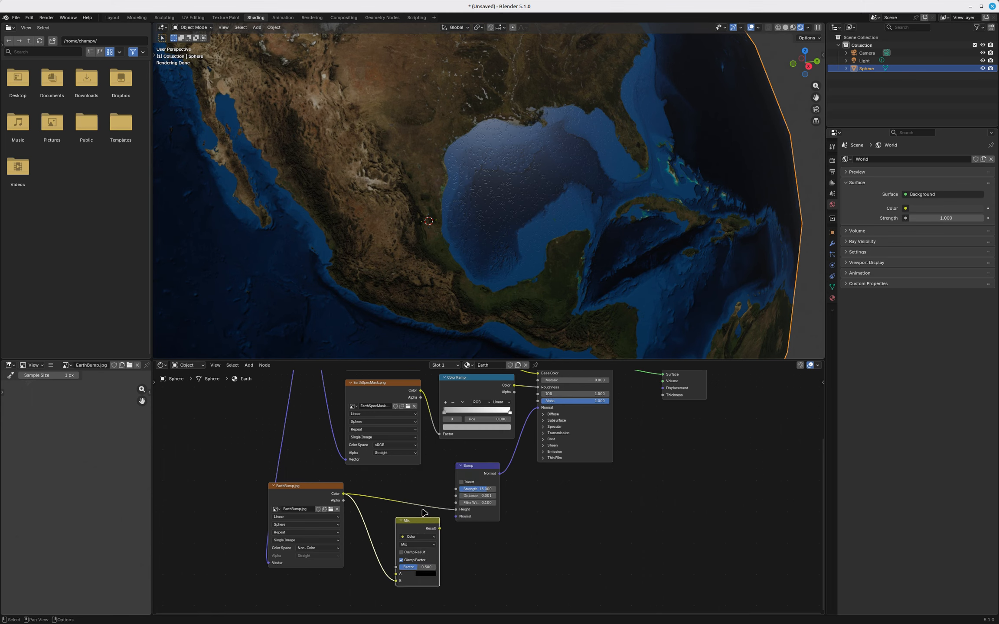
left_click_drag(406, 520, 410, 521)
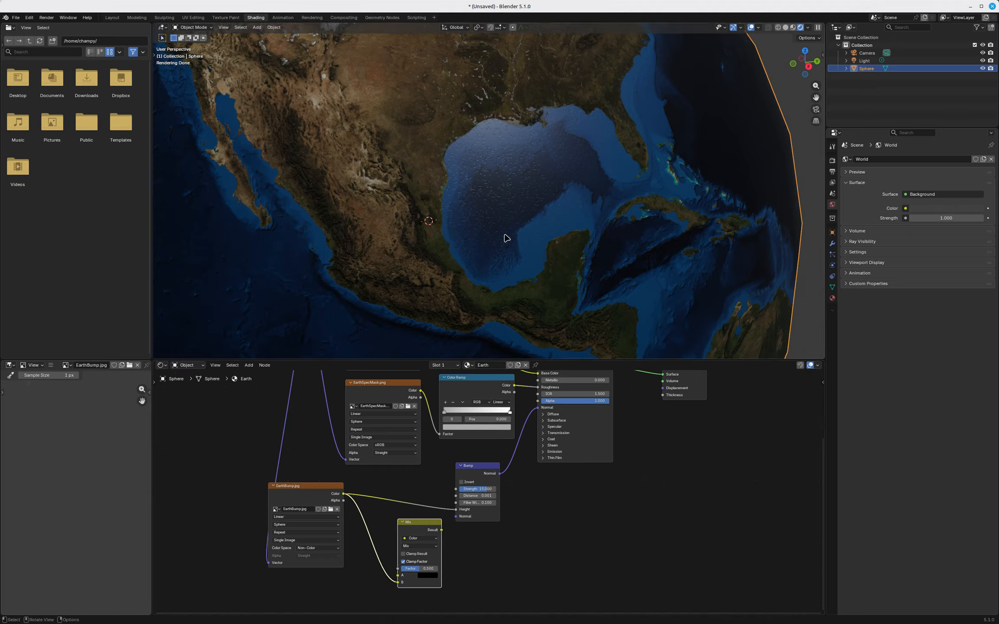
Step: Inspect the bump noise on the Gulf of Mexico up close and connect the Mix node's Result to the Bump node's Height
scroll(498, 187, "up", 10)
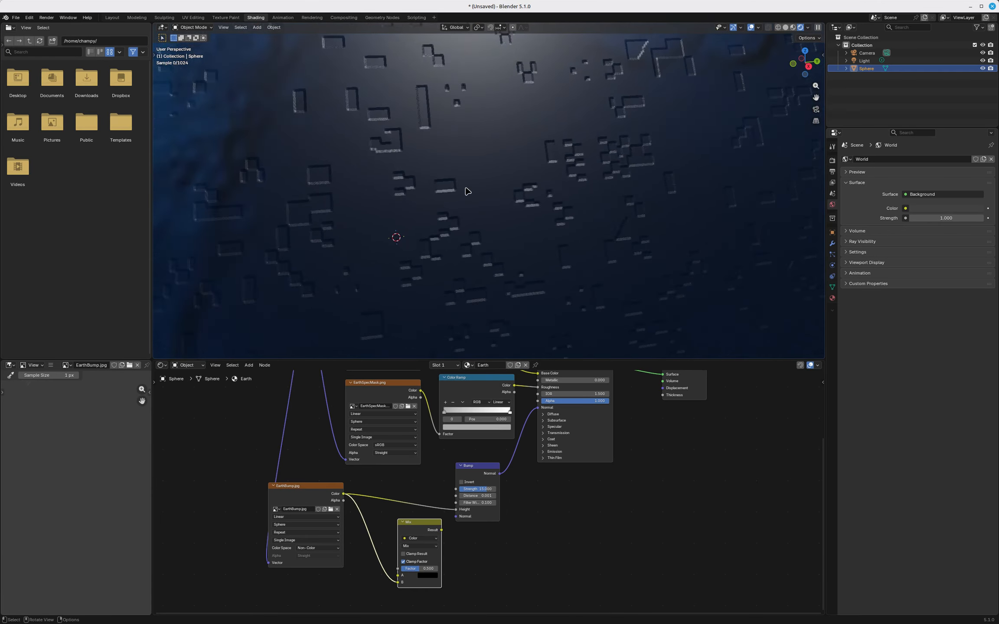
scroll(477, 188, "down", 5)
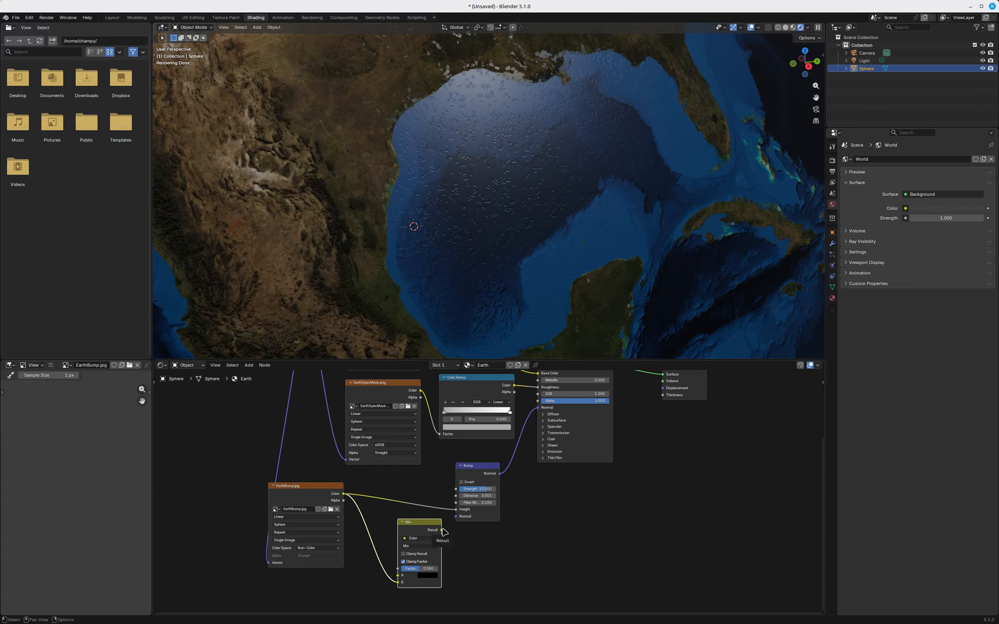
left_click_drag(441, 530, 455, 509)
Step: Rearrange the EarthSpecMask.png and Mix nodes and connect the mask's Color output to the Mix node's Factor
scroll(407, 500, "down", 1)
scroll(407, 500, "down", 1)
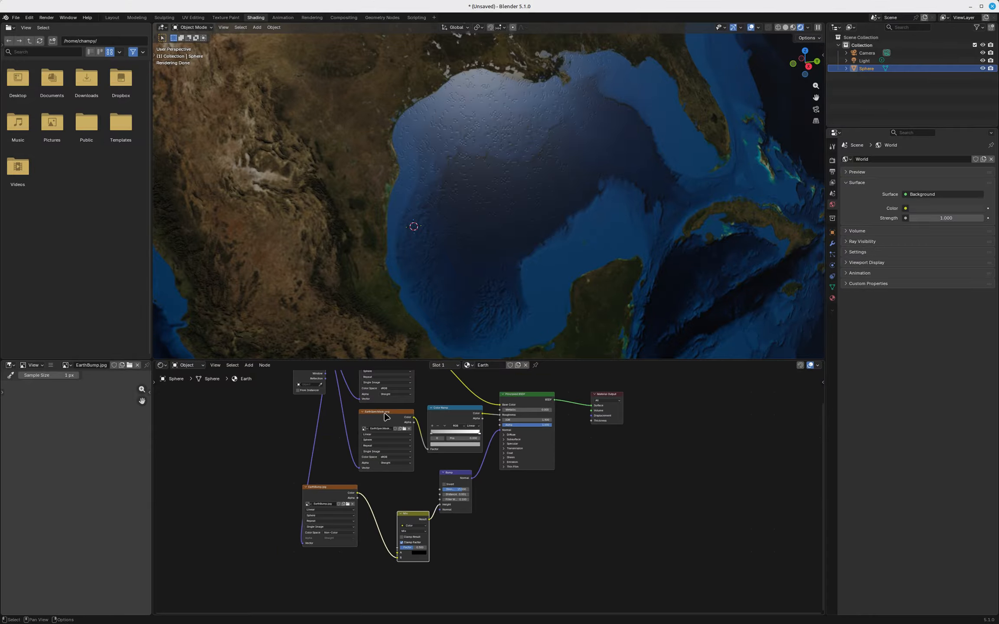
left_click_drag(387, 413, 374, 425)
left_click_drag(420, 515, 424, 470)
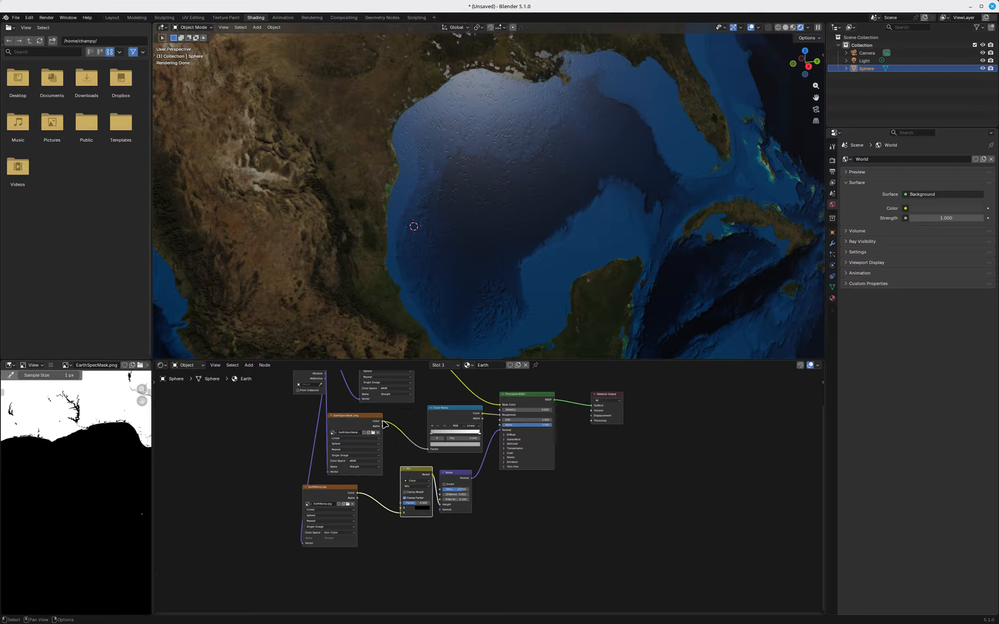
left_click_drag(383, 422, 403, 503)
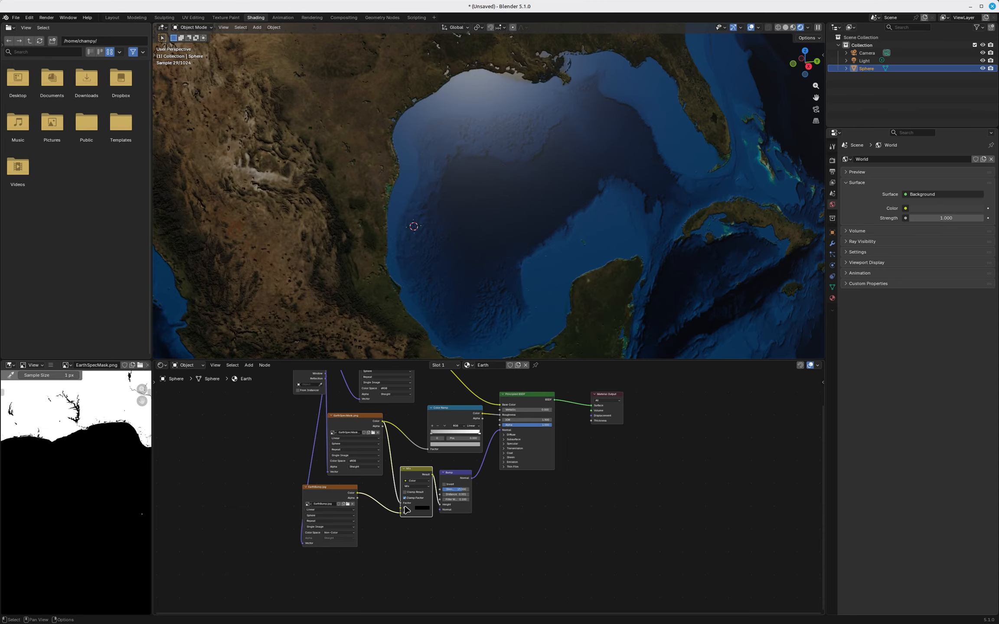
Step: Examine the masked bump relief on the Gulf of Mexico, the western North American mountains and the whole globe
scroll(406, 499, "up", 4)
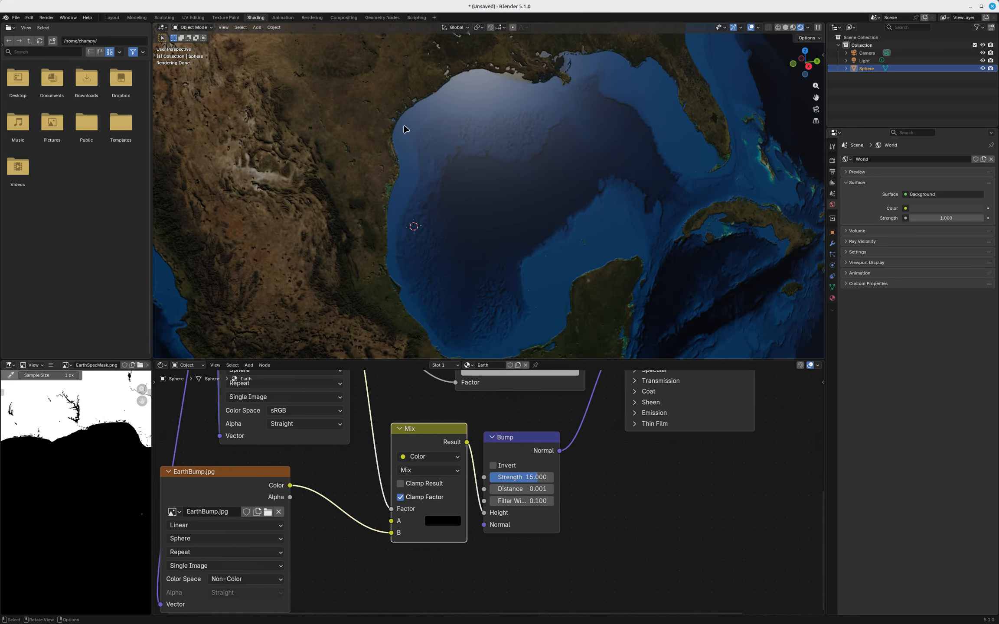
scroll(423, 134, "up", 6)
scroll(590, 211, "down", 6)
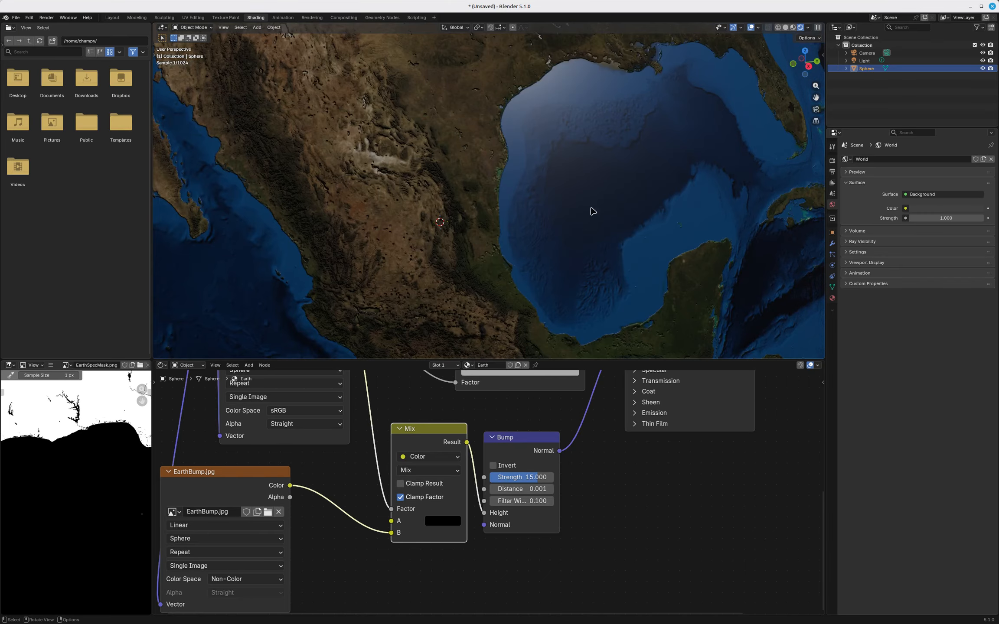
scroll(566, 252, "up", 5)
scroll(457, 237, "up", 2)
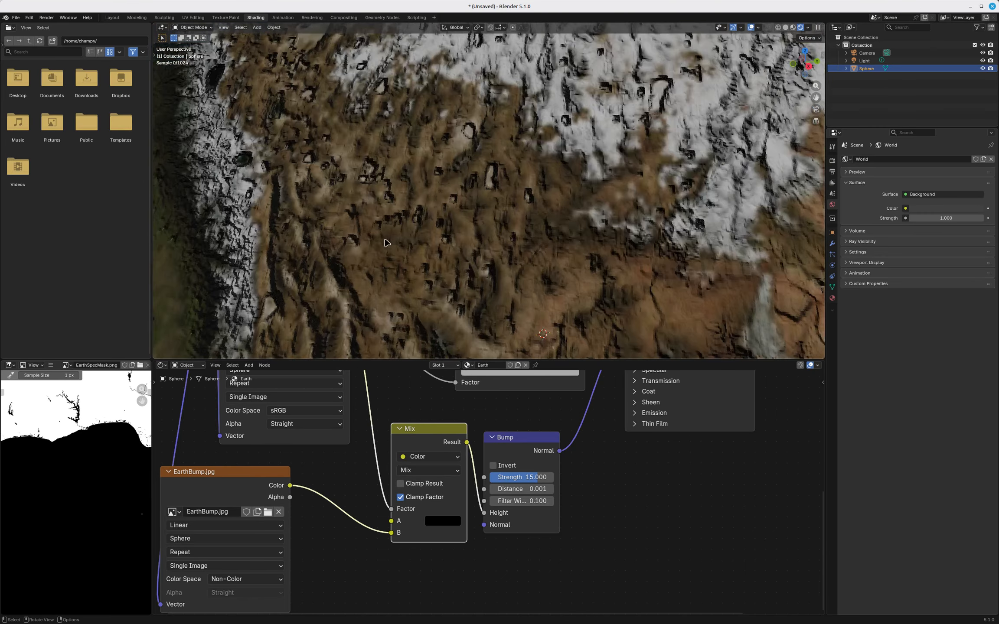
scroll(384, 182, "down", 5)
scroll(432, 165, "down", 2)
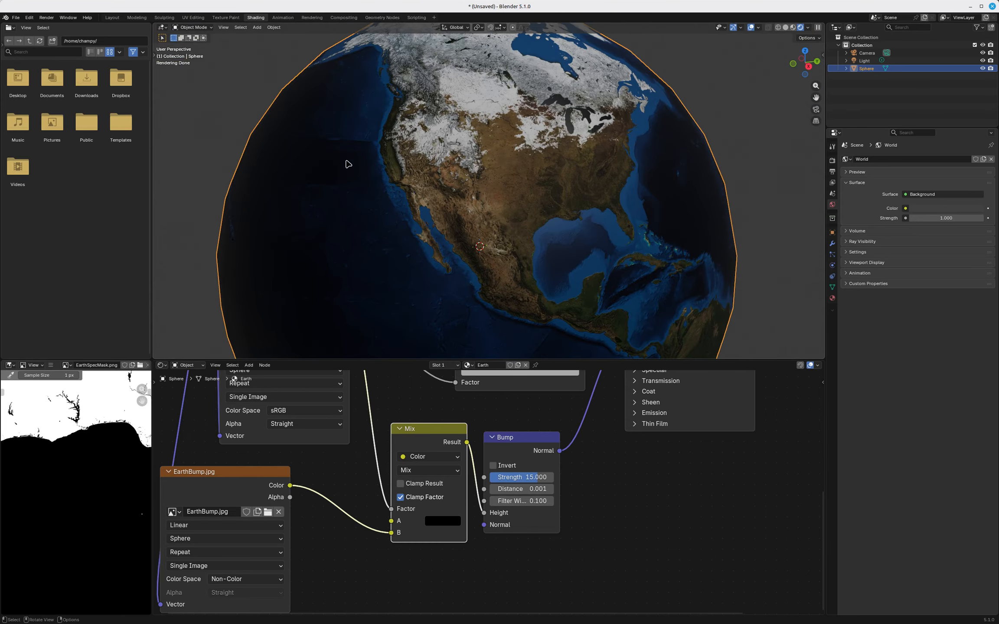
scroll(390, 230, "down", 3)
scroll(471, 167, "down", 1)
middle_click_drag(519, 188, 500, 199)
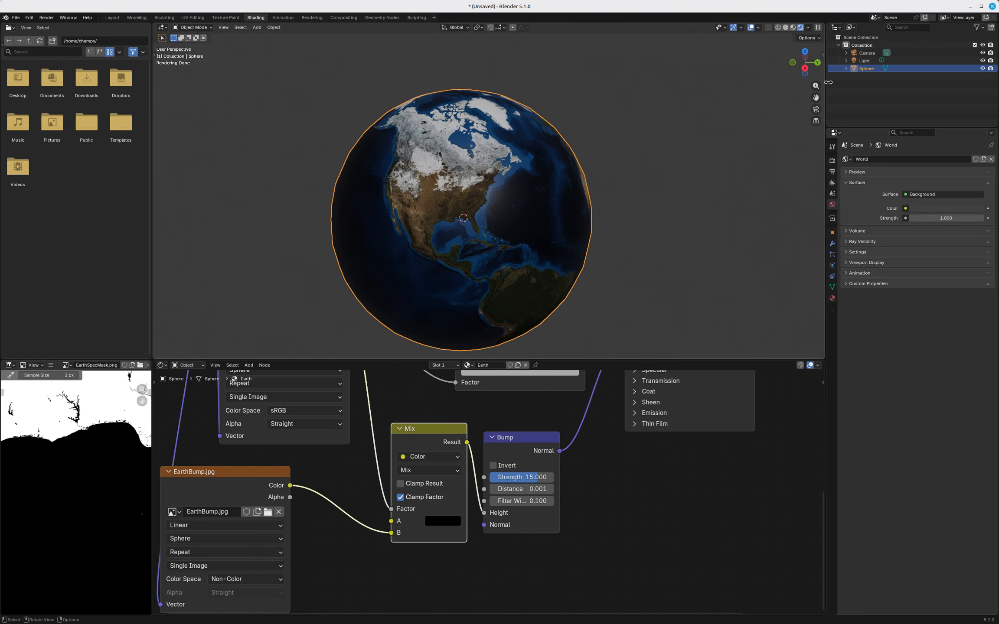
Step: Rename the sphere object to Earth and duplicate it in place
double_click(867, 68)
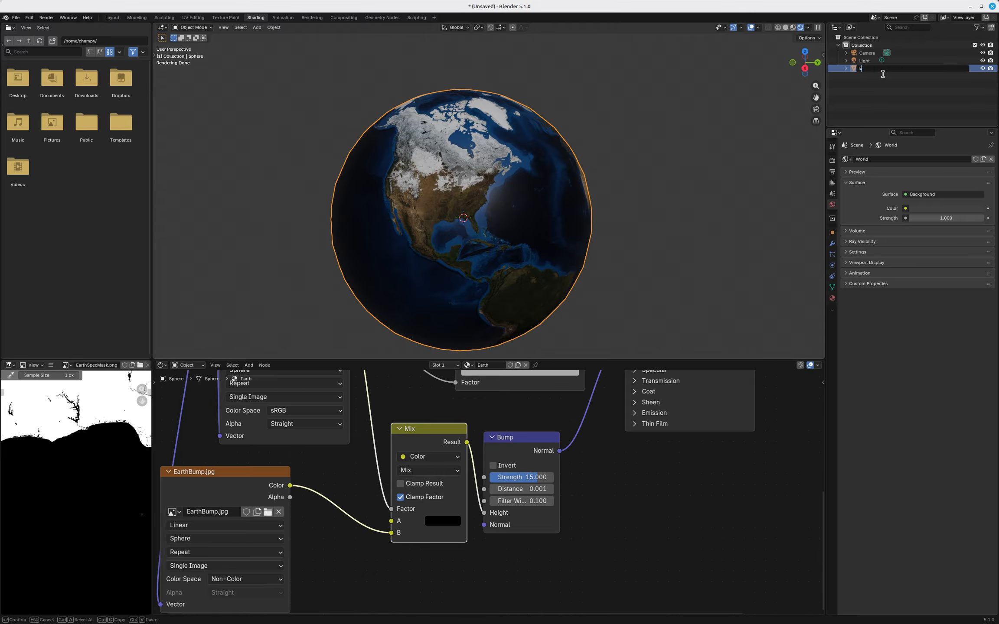
key("Return")
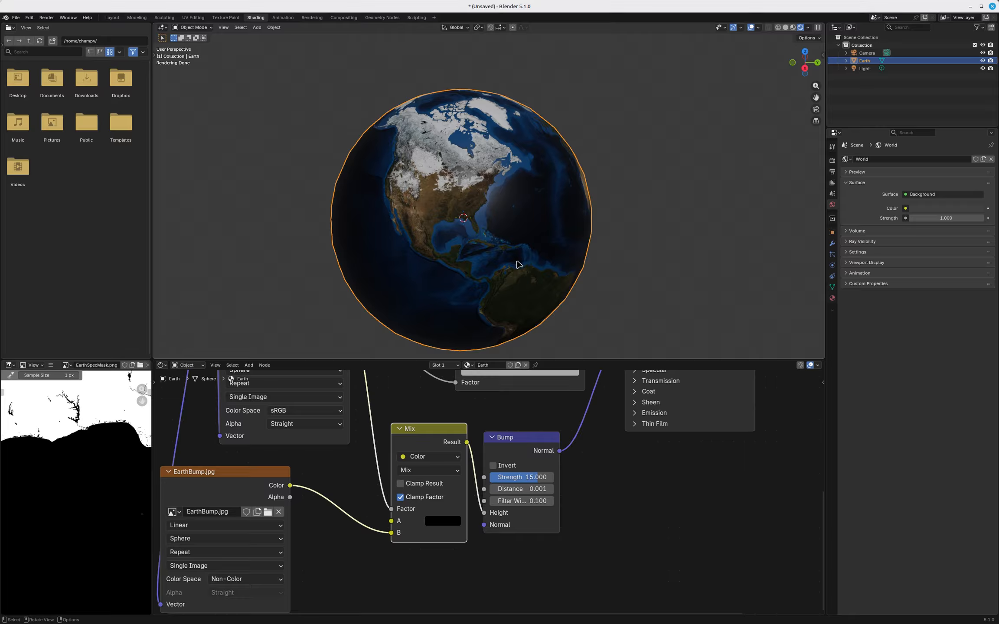
key("shift")
key("shift+d")
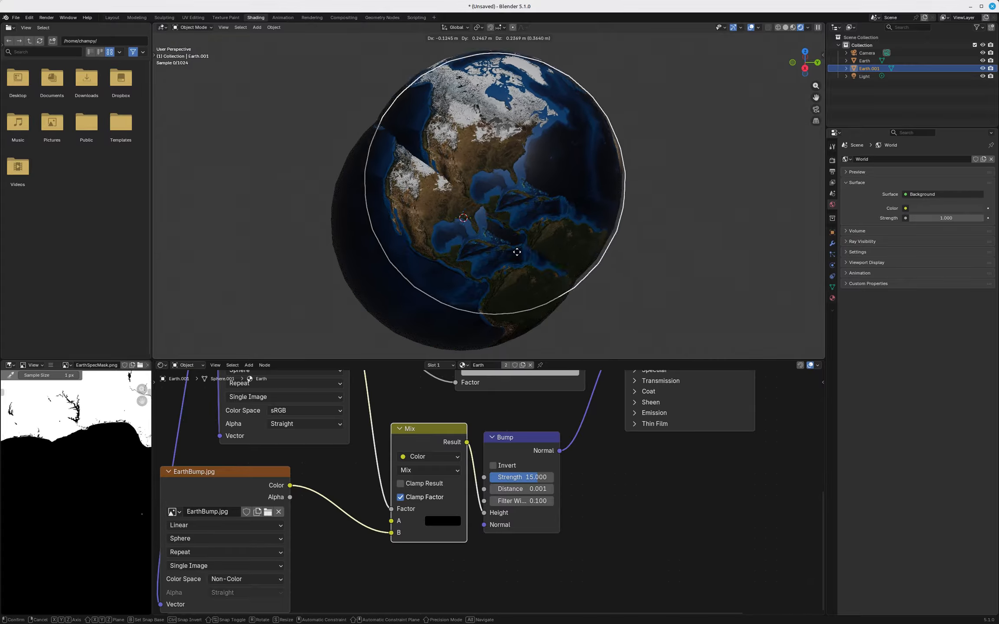
right_click(491, 258)
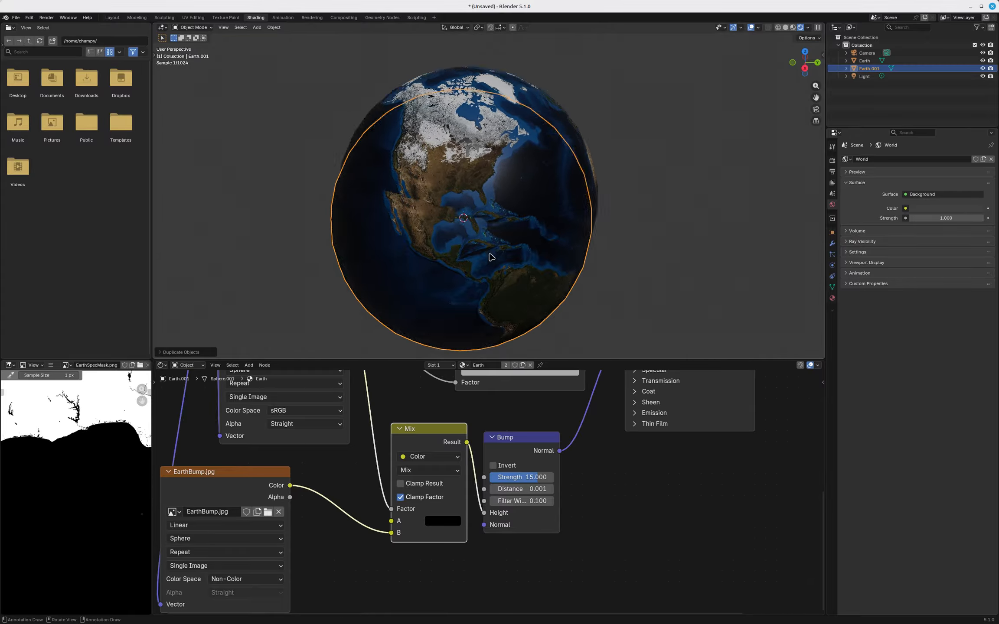
Step: Rename the duplicated sphere object to Earth.Clouds
double_click(869, 68)
type("Eart")
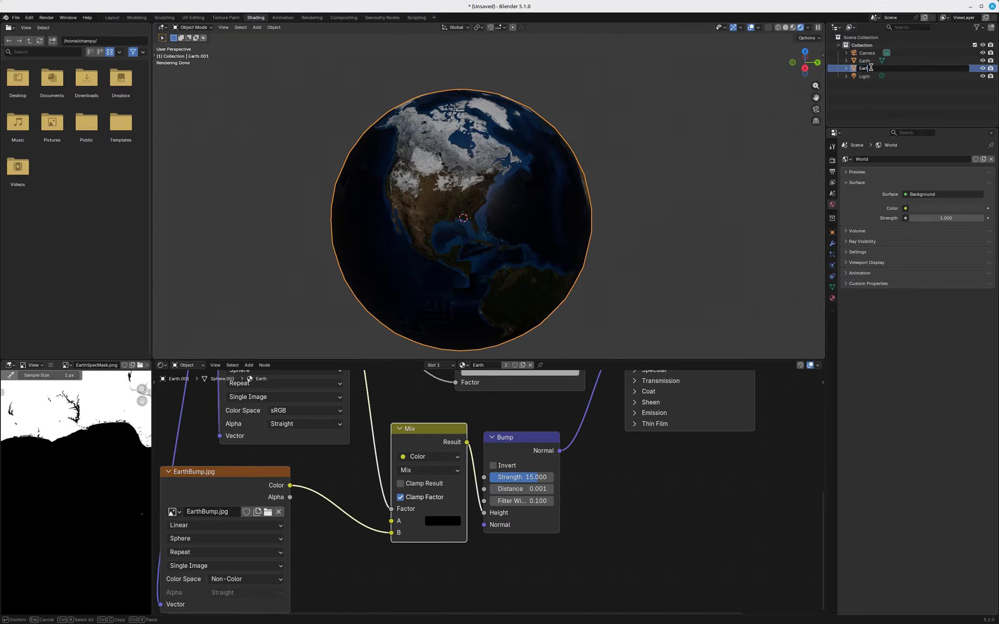
type("h.Clouds")
key("Return")
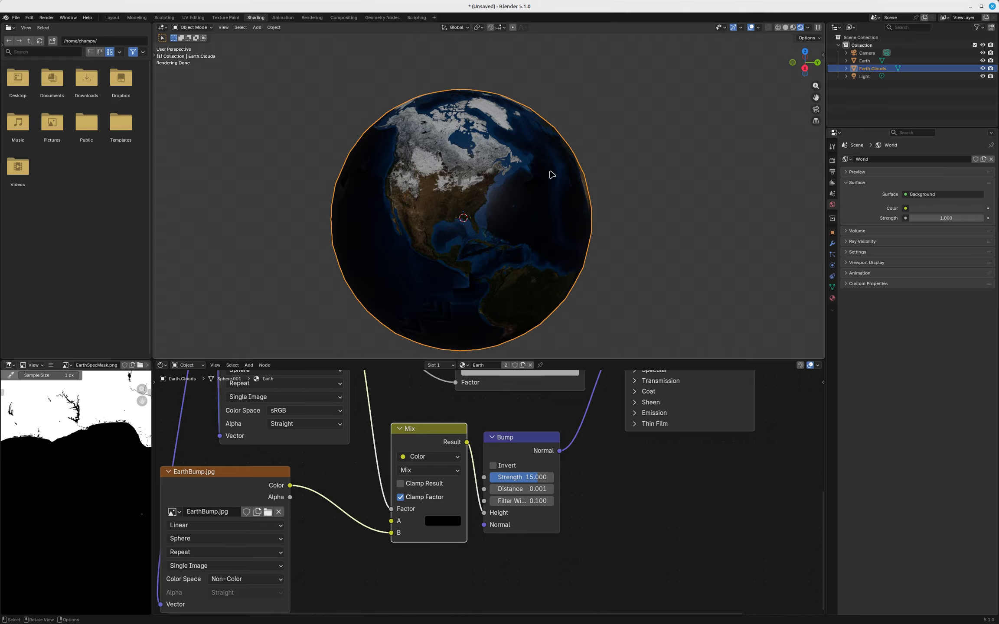
Step: Scale the Earth.Clouds sphere uniformly by 1.001
type("s1")
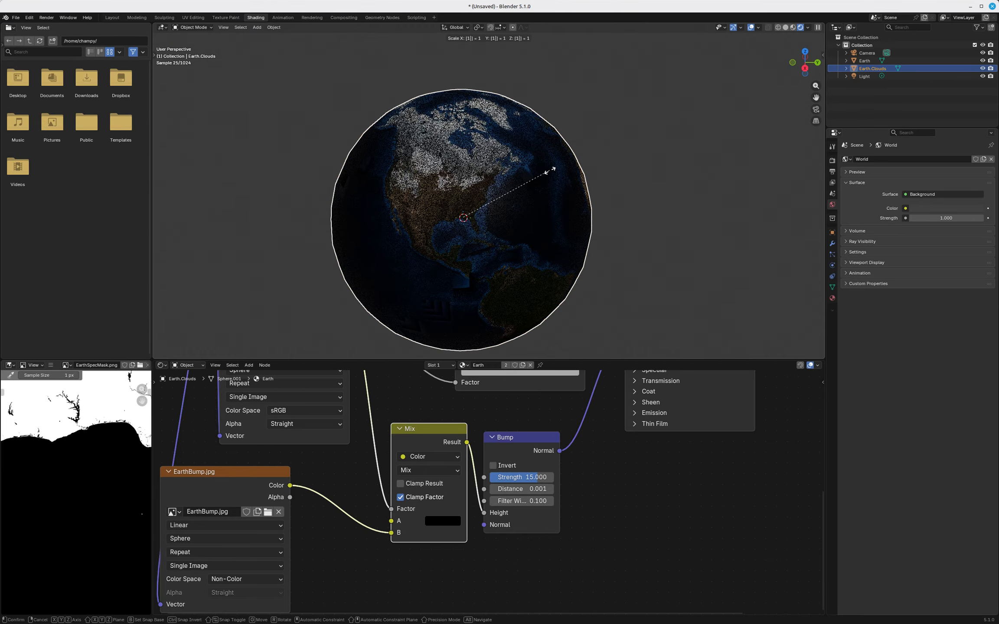
type(".001")
key("Return")
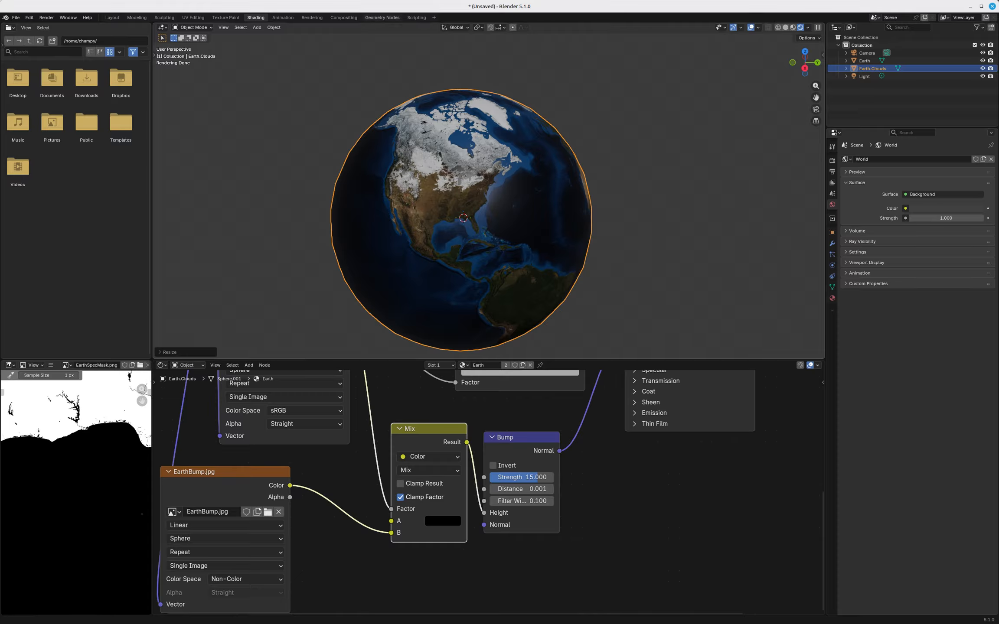
Step: Make the cloud sphere's Earth material a single-user copy and rename it Earth.Clouds
scroll(369, 490, "down", 3)
scroll(431, 511, "down", 3)
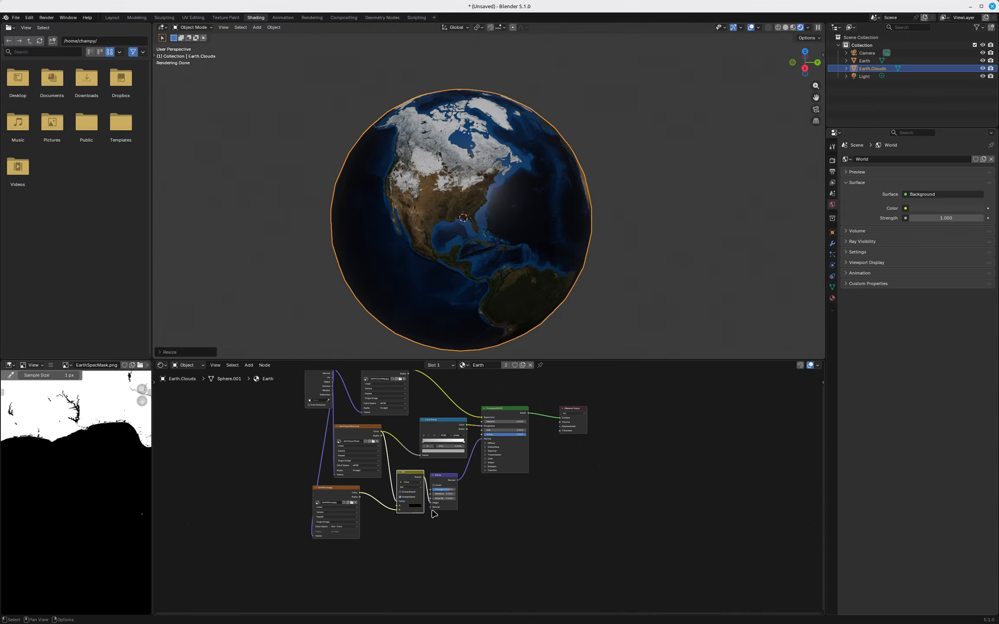
scroll(431, 401, "down", 3)
scroll(430, 406, "up", 4)
scroll(437, 403, "down", 1)
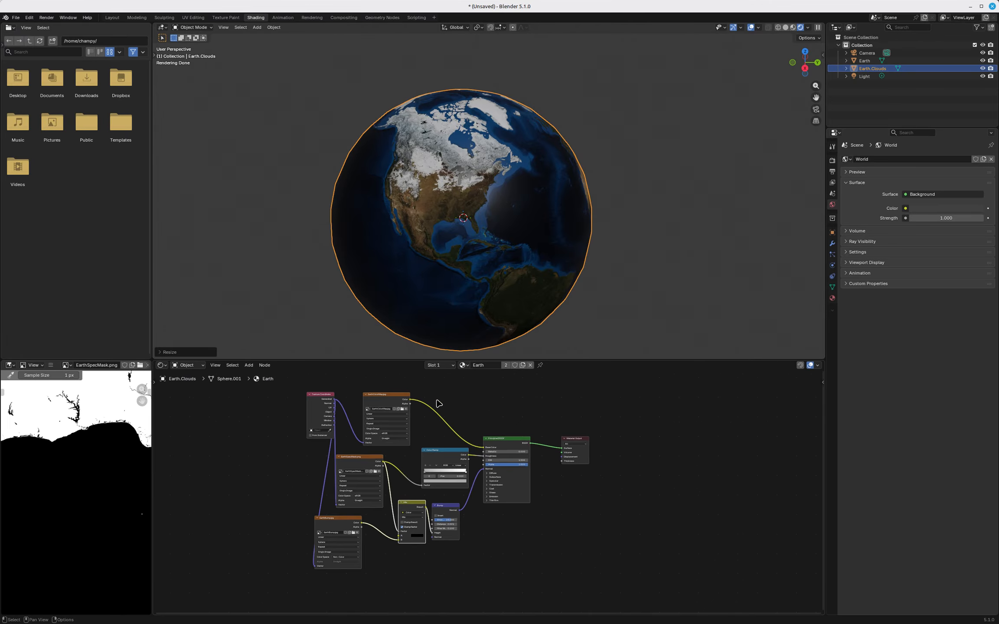
left_click(506, 365)
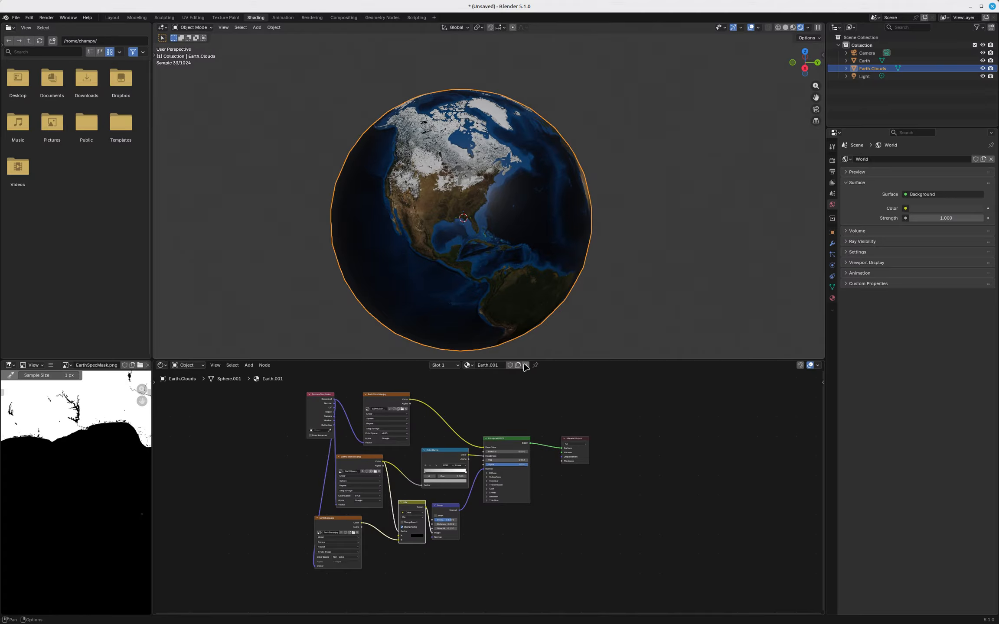
left_click(497, 367)
left_click(490, 365)
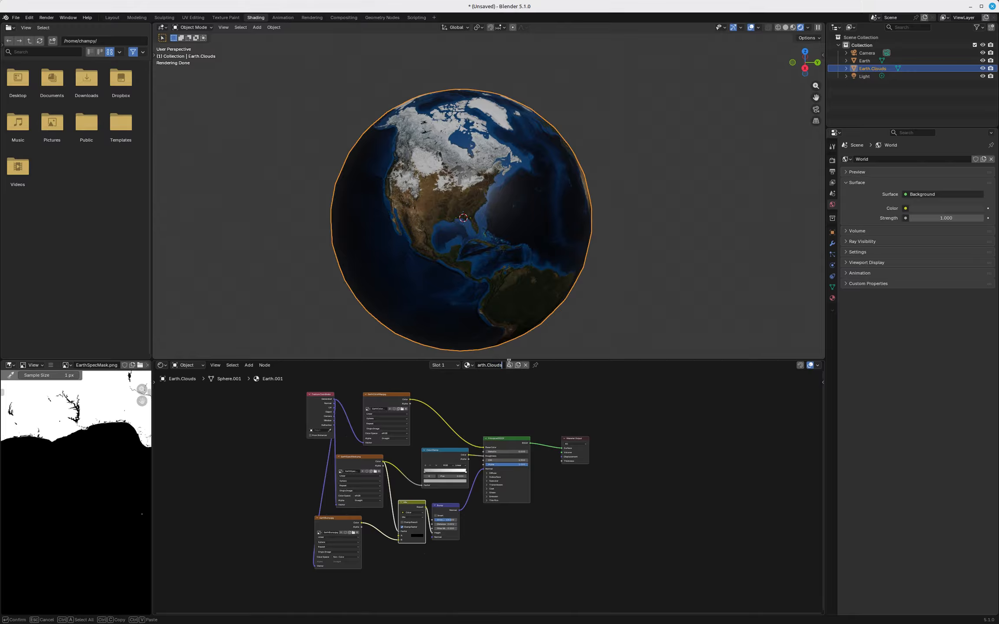
key("Return")
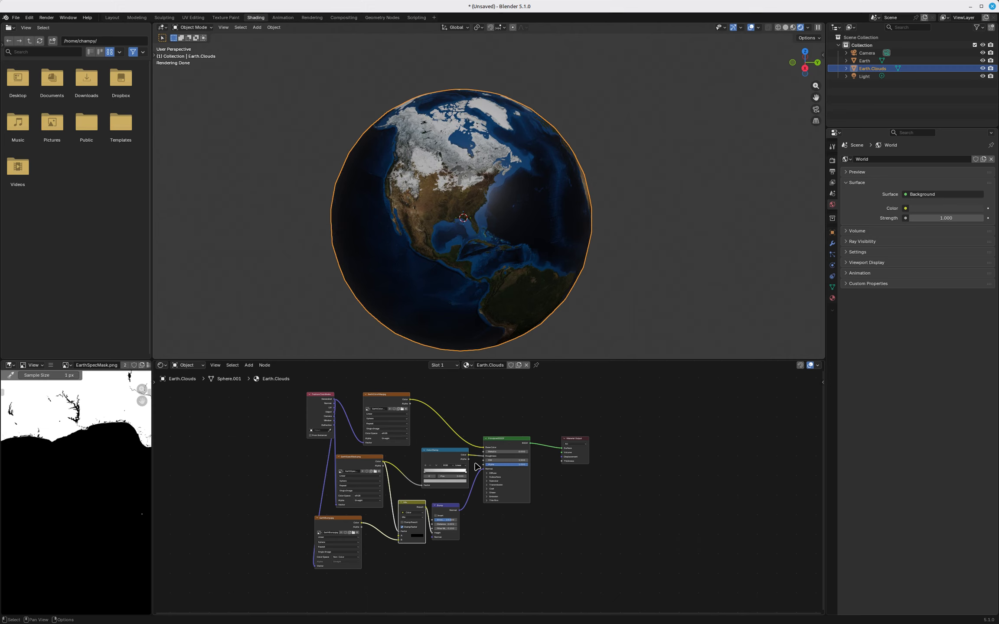
Step: Delete the specular mask, bump texture, Color Ramp, Mix and Bump nodes from the Earth.Clouds material and frame the remaining nodes
left_click_drag(476, 467, 353, 559)
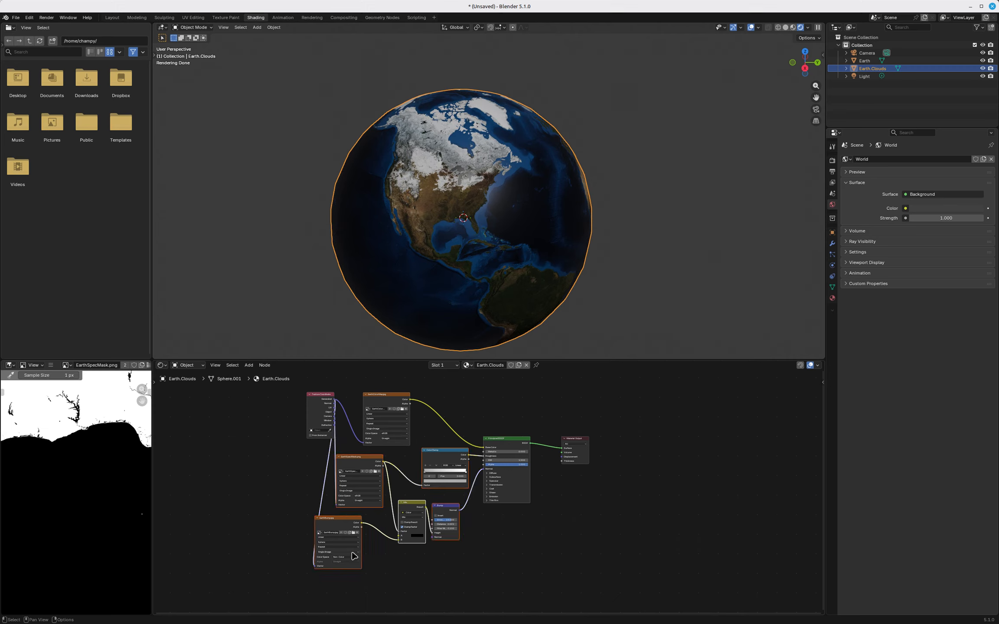
key("x")
left_click(382, 391)
key("Home")
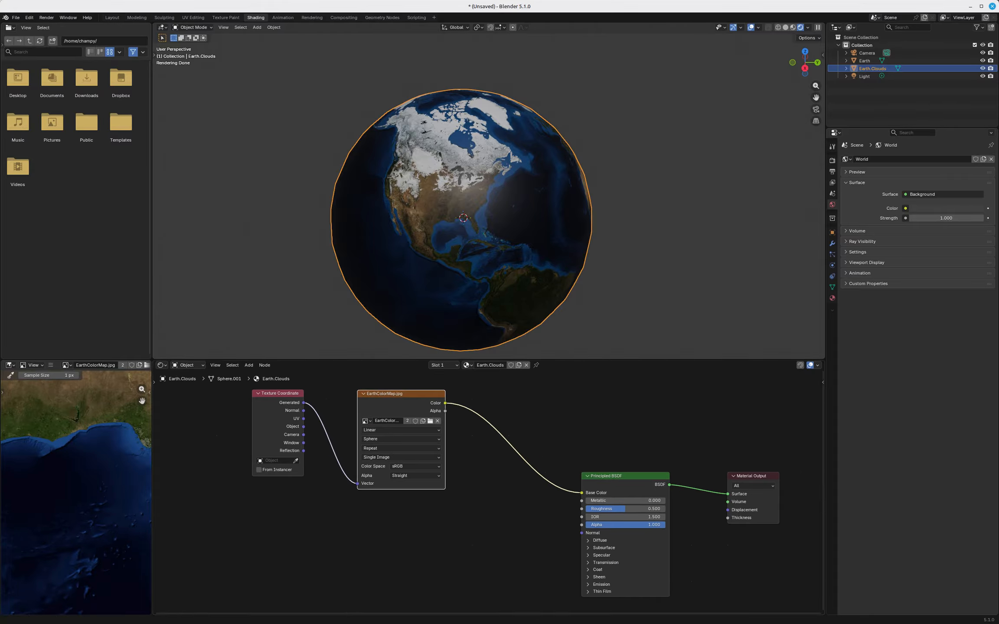
Step: Switch to the file manager and bring EarthCloudsTrans.png from the PlanetTextures folder into the cloud material as an image texture node
key("alt+Tab")
left_click(557, 233)
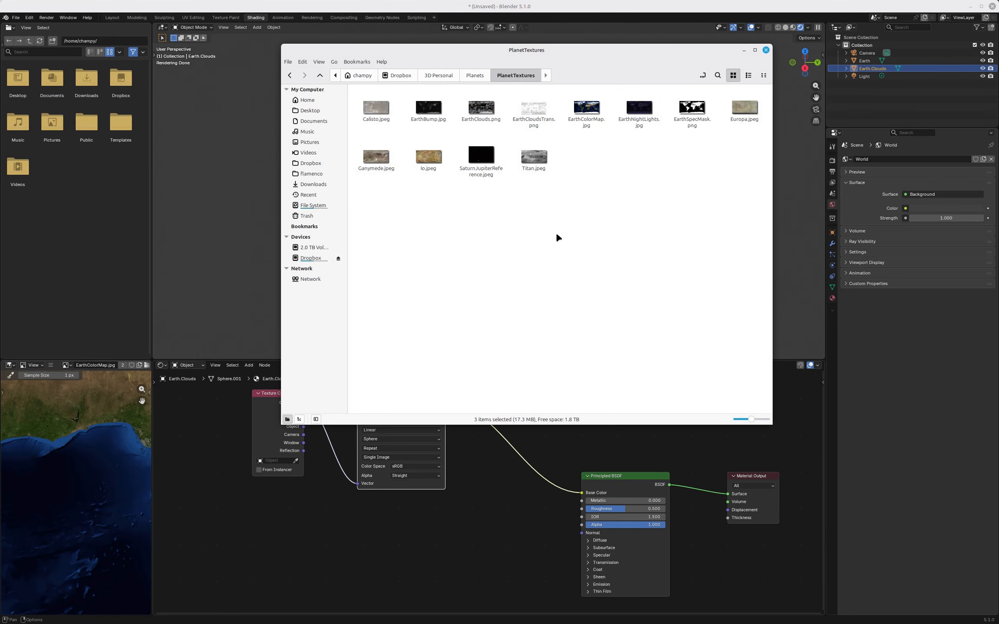
left_click(539, 111)
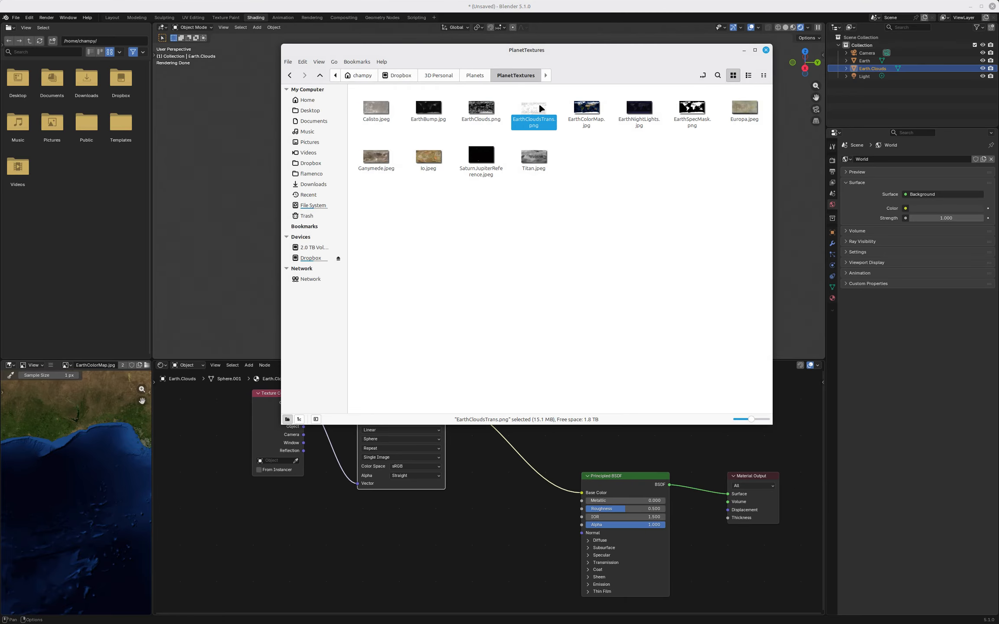
left_click_drag(538, 103, 495, 486)
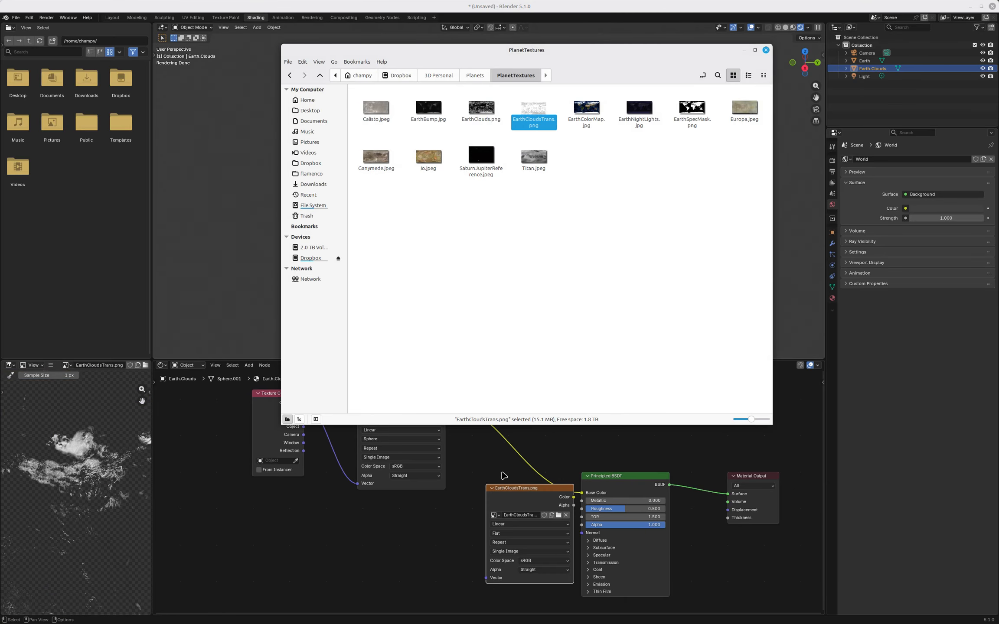
Step: Switch back to Blender, set the EarthCloudsTrans.png texture's projection to Sphere and feed its Vector input from the Generated texture coordinates
scroll(472, 481, "down", 9)
key("alt+Tab")
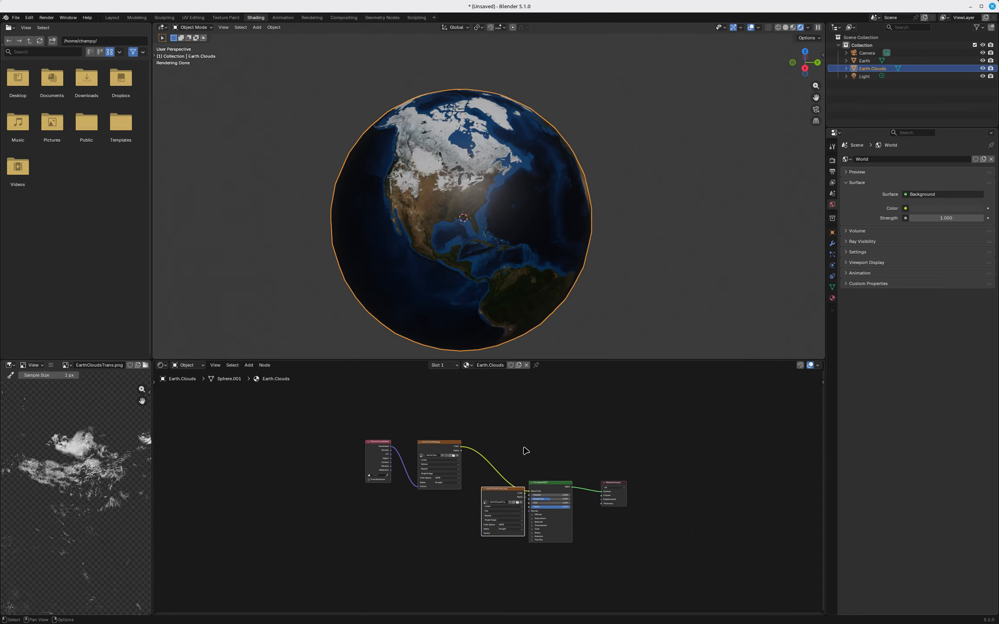
left_click(525, 451)
scroll(486, 502, "up", 3)
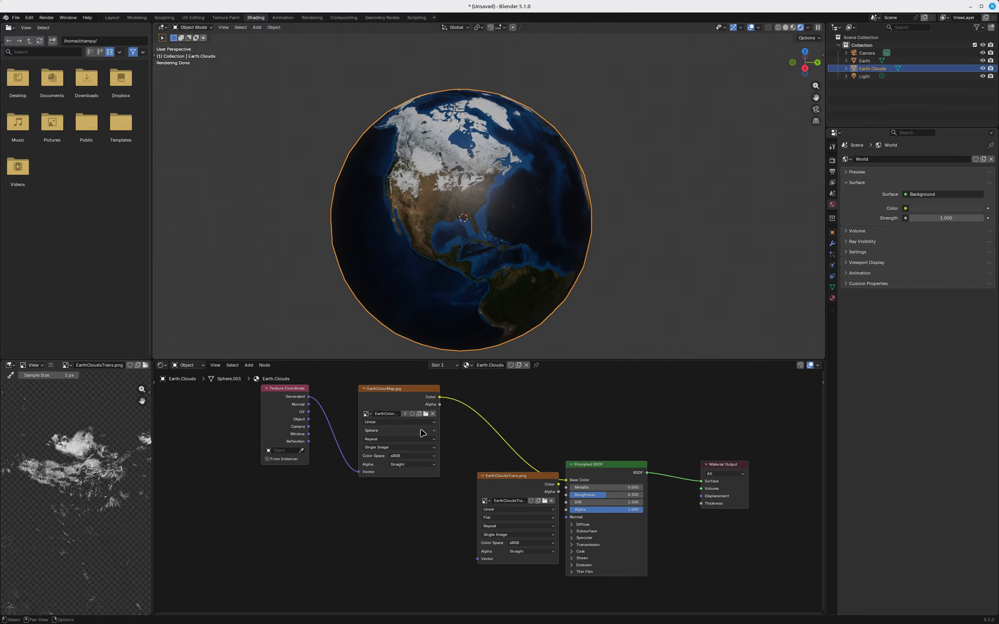
left_click(508, 518)
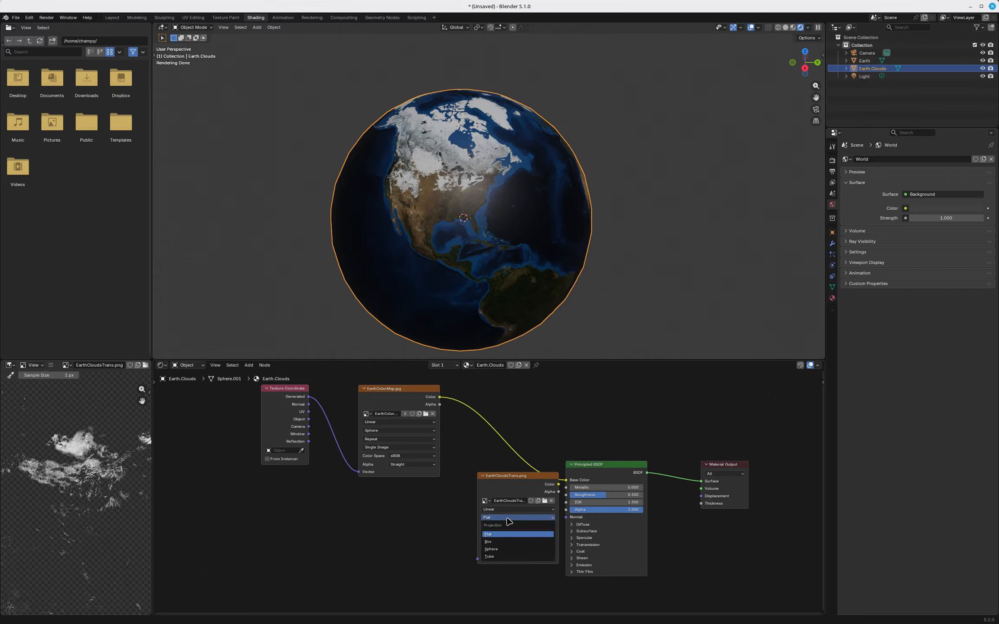
left_click(507, 548)
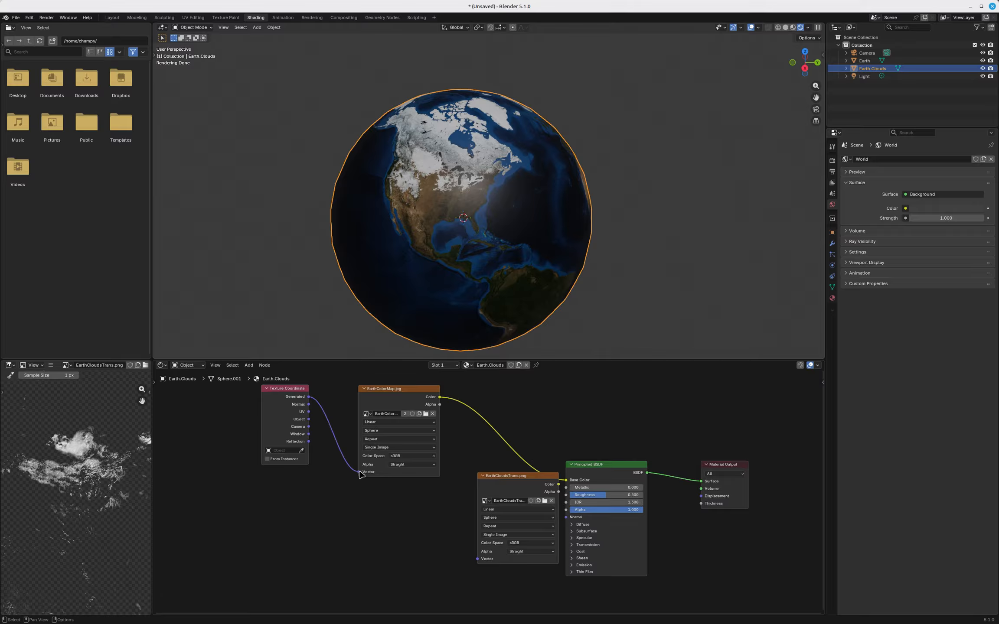
left_click_drag(359, 471, 478, 559)
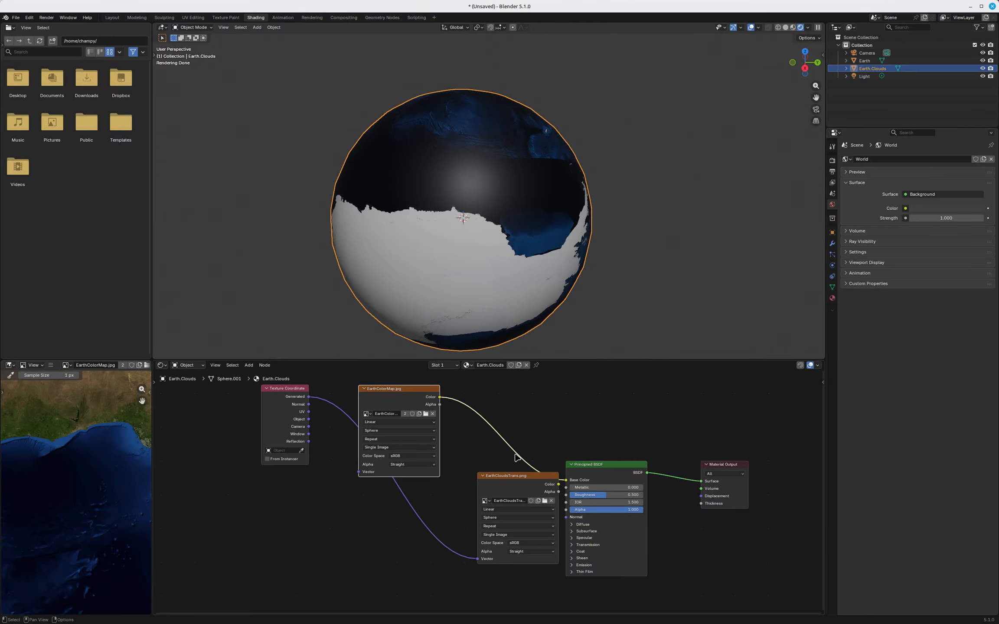
Step: Connect the EarthCloudsTrans.png Color output to the Principled BSDF Base Color and delete the EarthColorMap.jpg node
left_click_drag(512, 481, 566, 480)
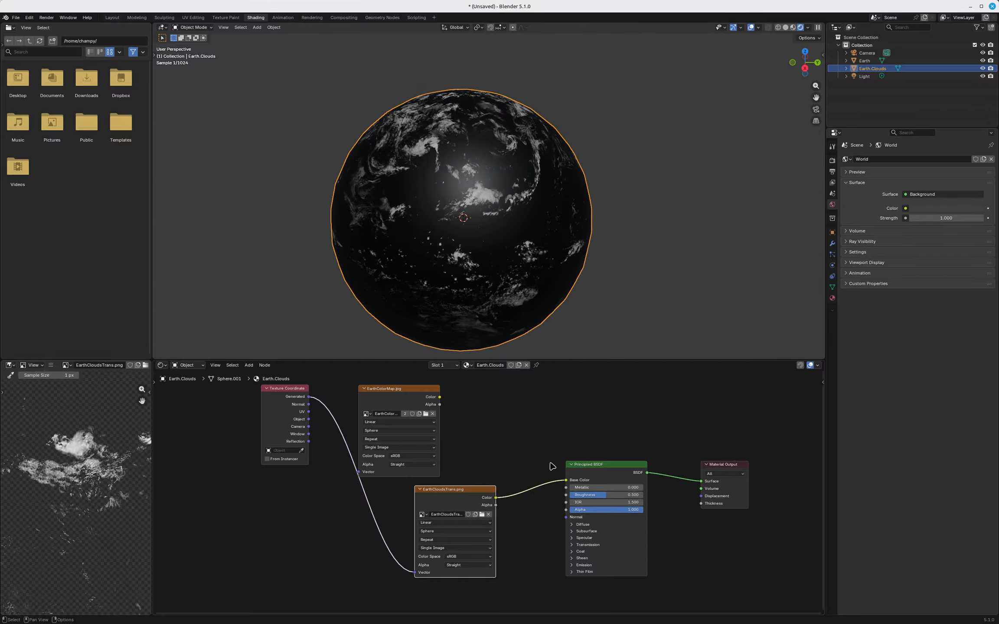
left_click(410, 389)
key("x")
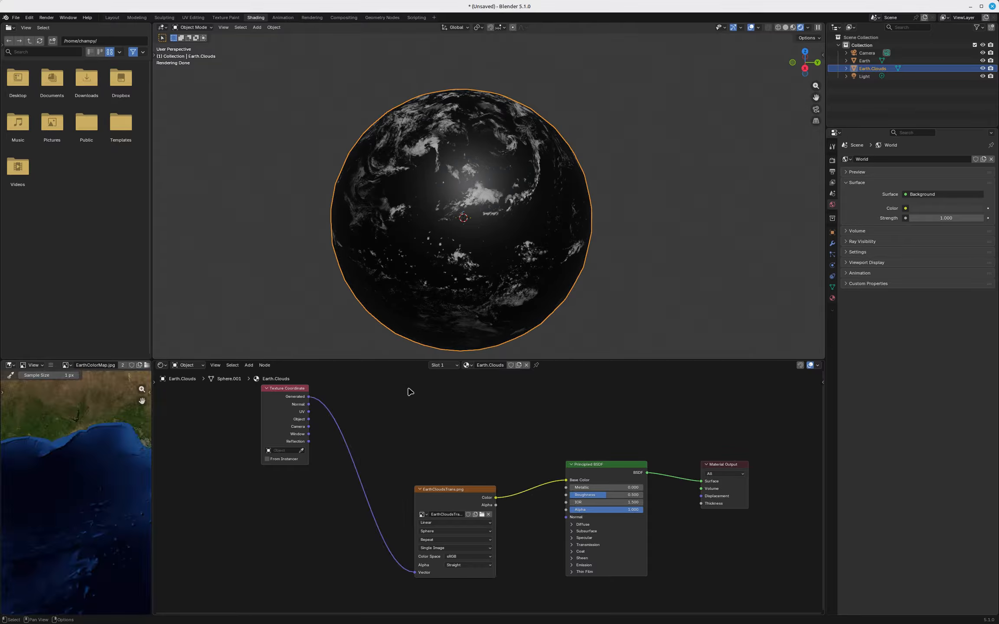
Step: Connect the cloud texture's Alpha output to the Principled BSDF Alpha and move the coordinate and texture nodes closer to the shader
left_click_drag(466, 490, 569, 511)
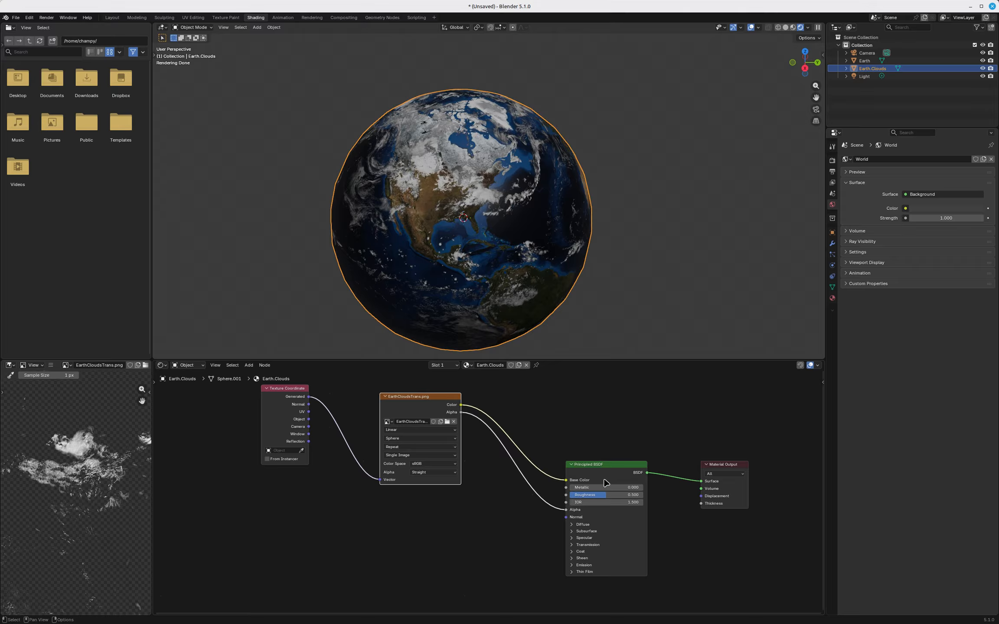
left_click(600, 465)
left_click_drag(391, 377, 260, 436)
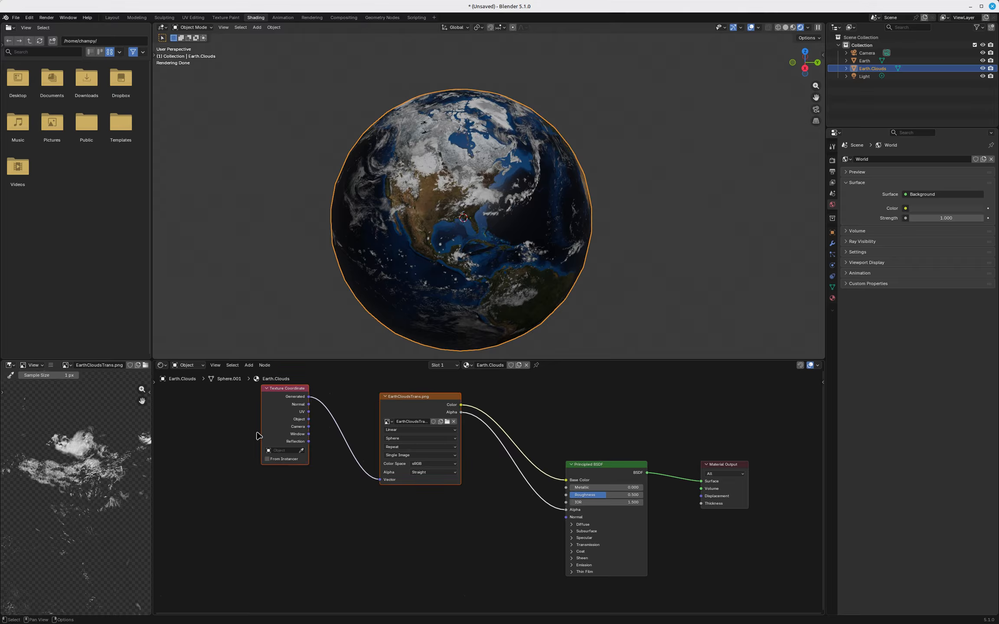
key("g")
left_click(380, 491)
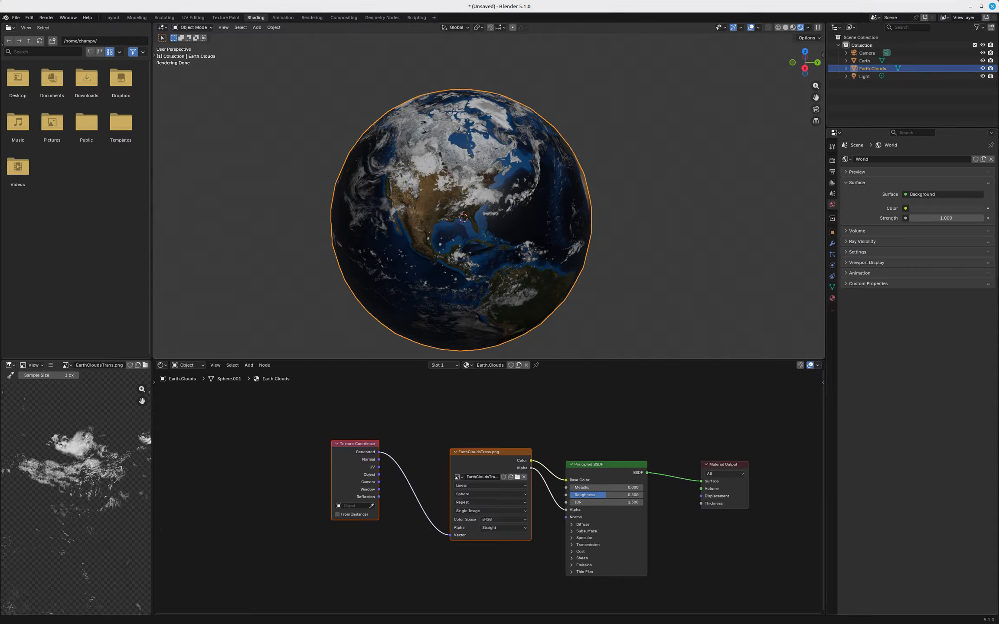
Step: Switch to the file manager, find Space_hdri.png in the Planets folder and bring it into the cloud material as an image texture node
key("alt+Tab")
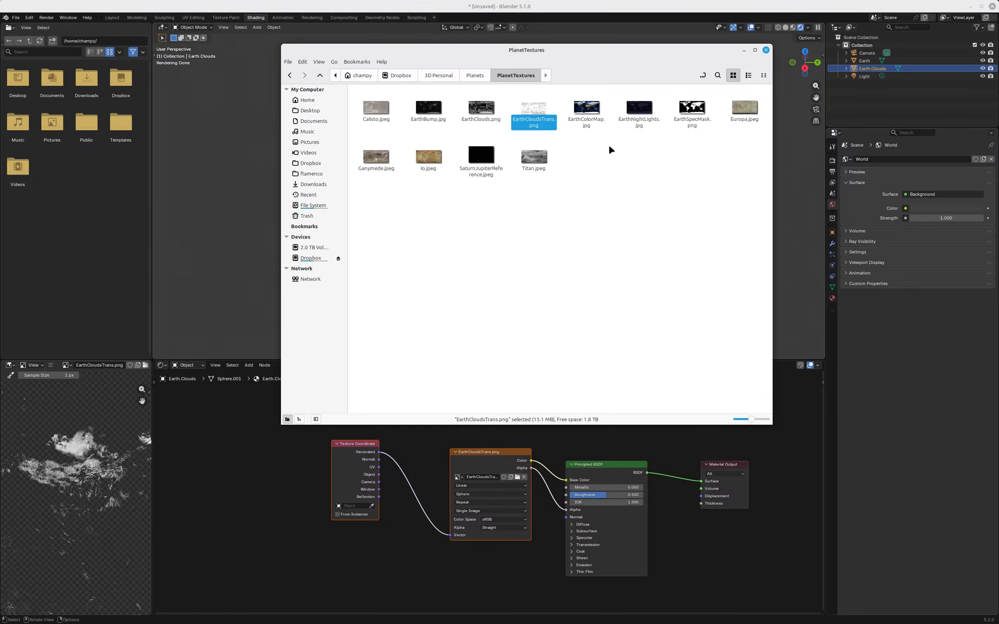
left_click(421, 221)
left_click(473, 75)
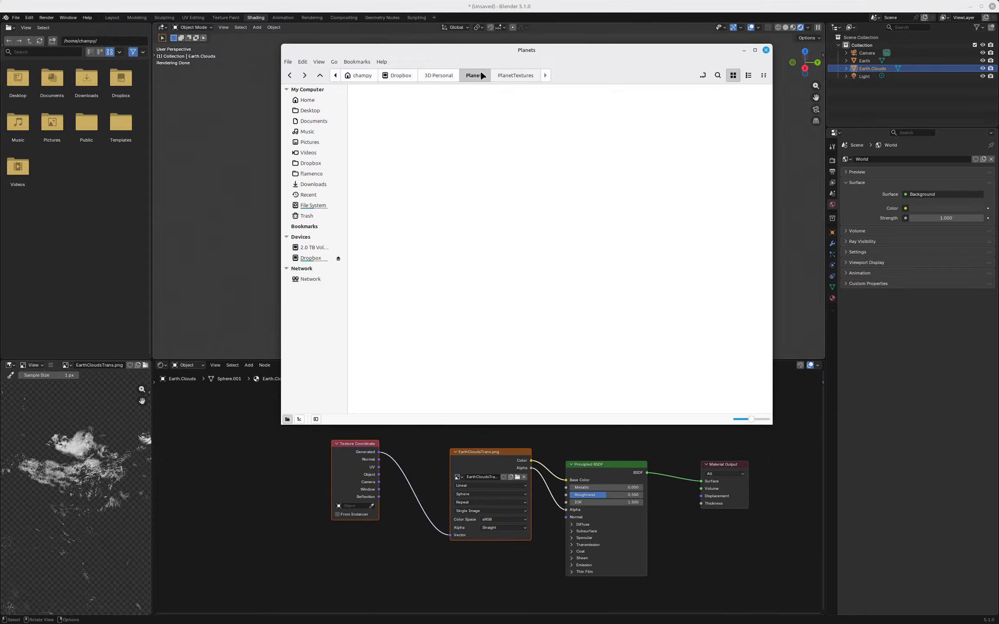
scroll(492, 213, "down", 3)
scroll(493, 213, "down", 5)
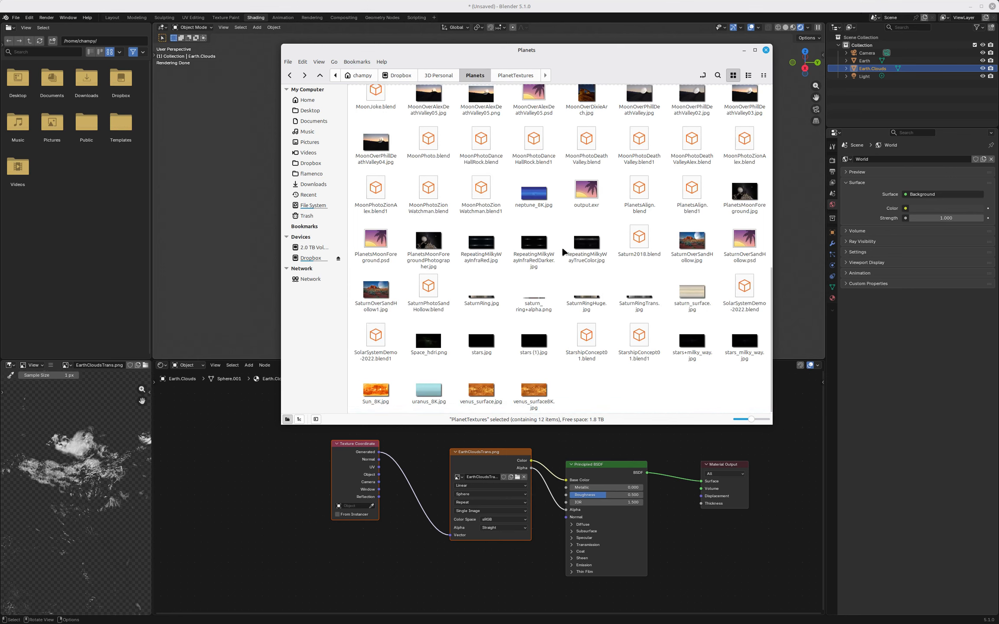
scroll(597, 278, "up", 1)
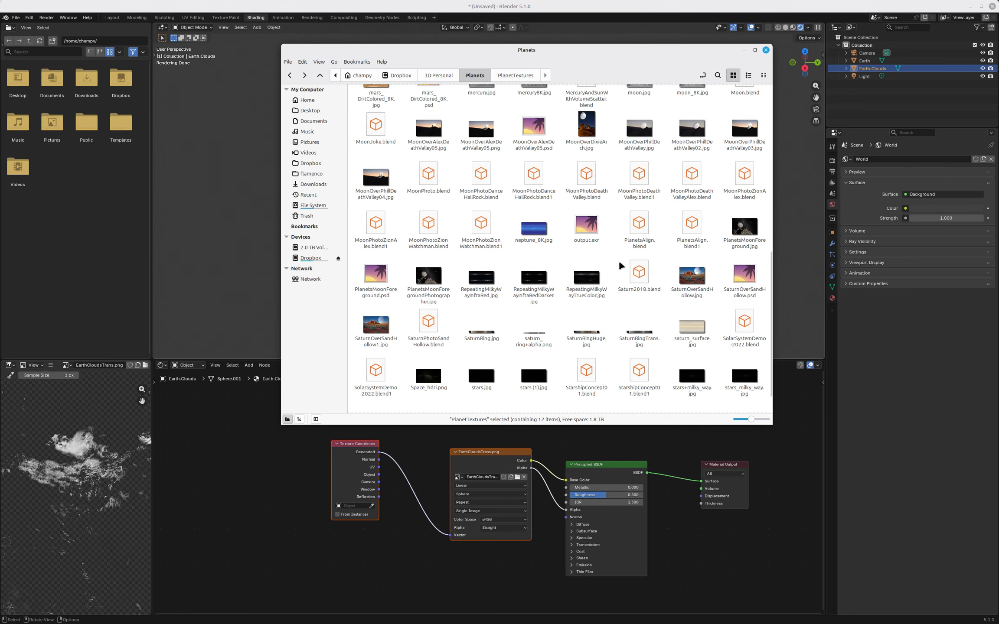
scroll(609, 271, "down", 1)
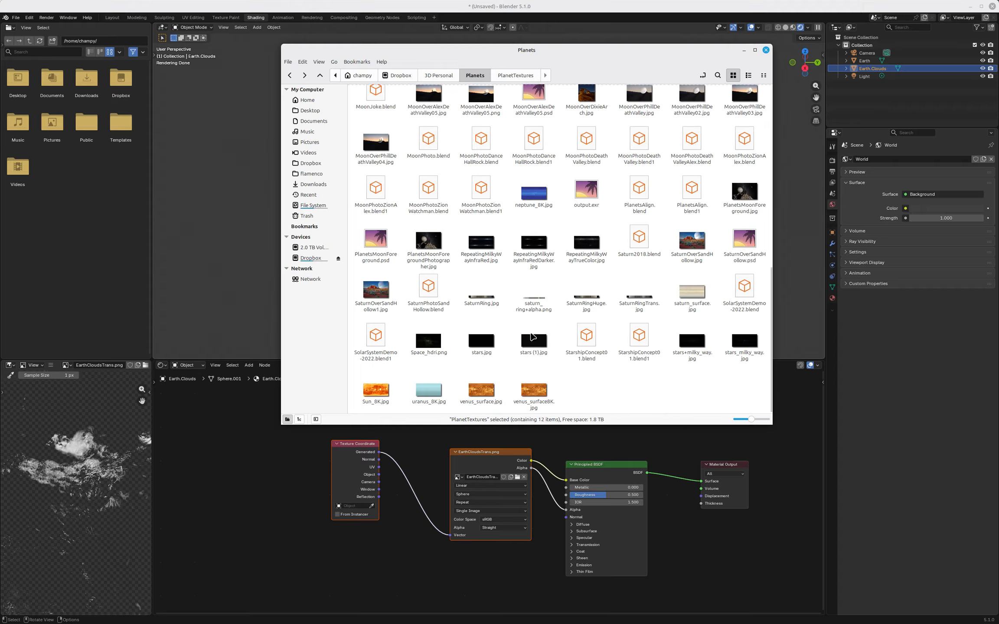
left_click(429, 343)
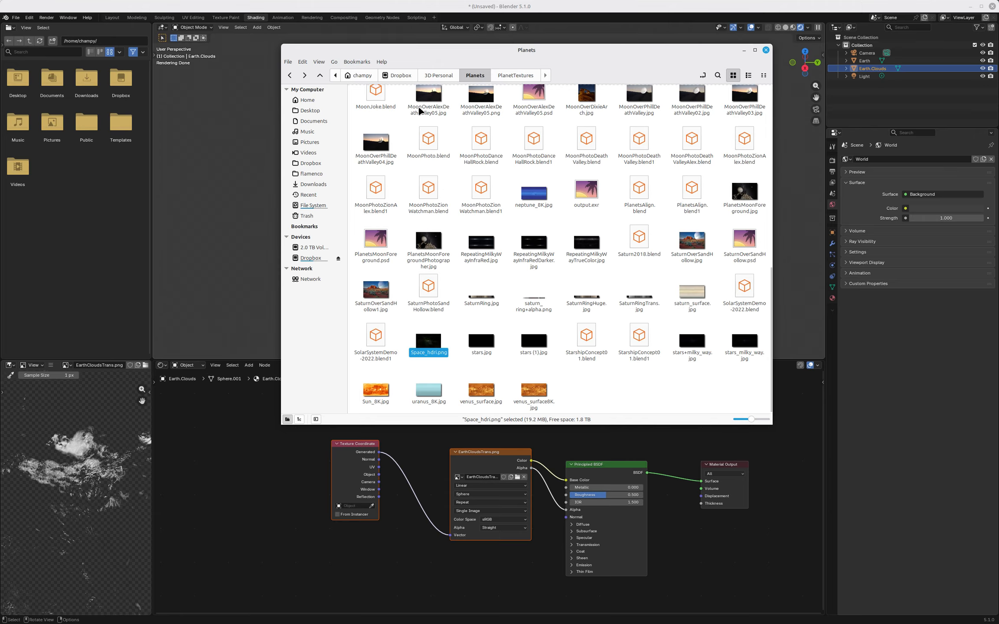
left_click_drag(429, 343, 258, 462)
left_click(258, 8)
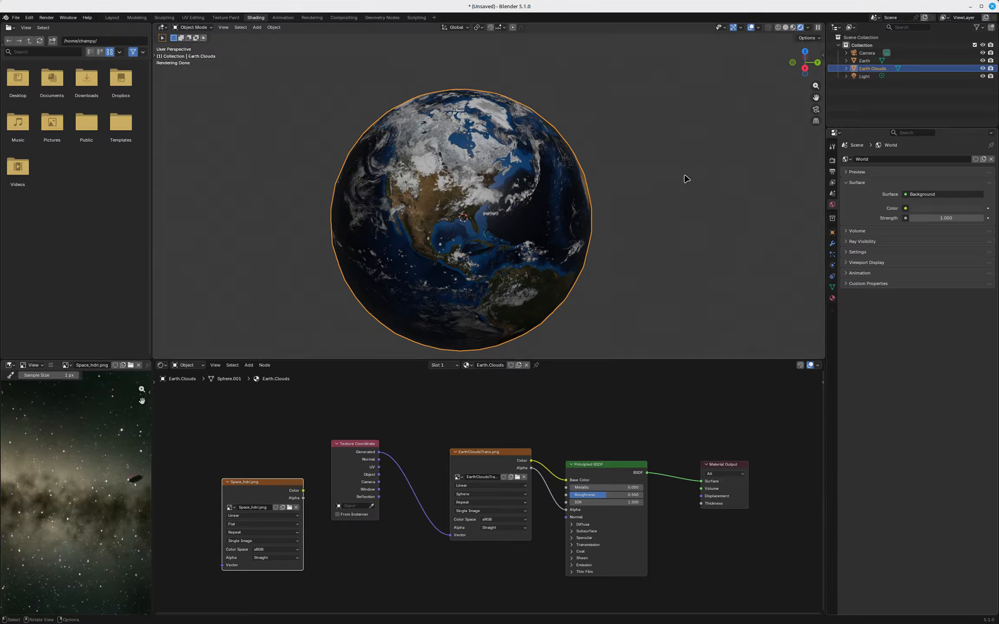
Step: Set the world background color to an Environment Texture using Space_hdri.png and delete the Space_hdri.png node from the cloud material
left_click(906, 209)
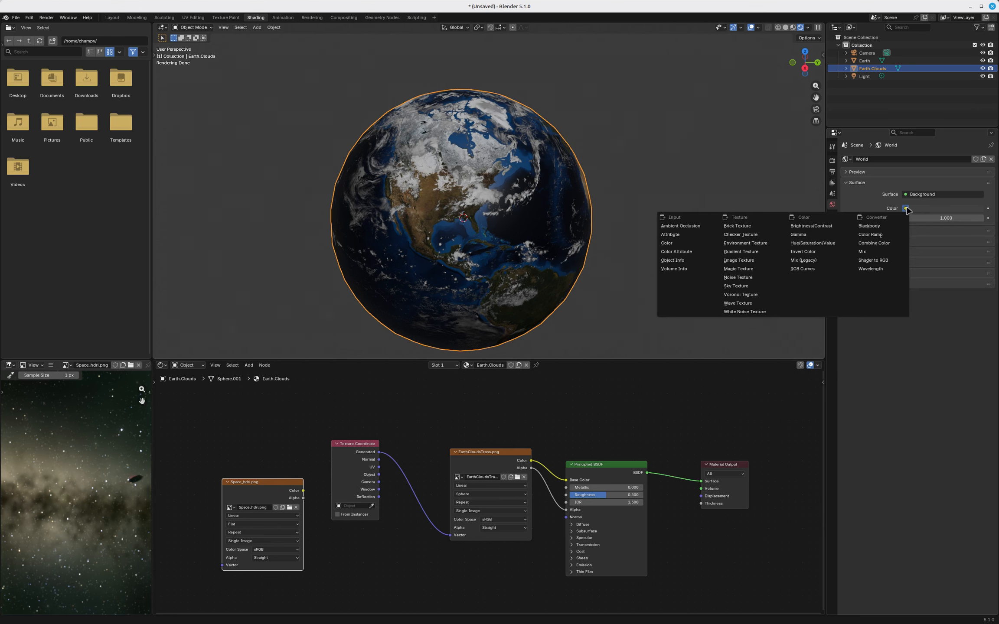
left_click(755, 243)
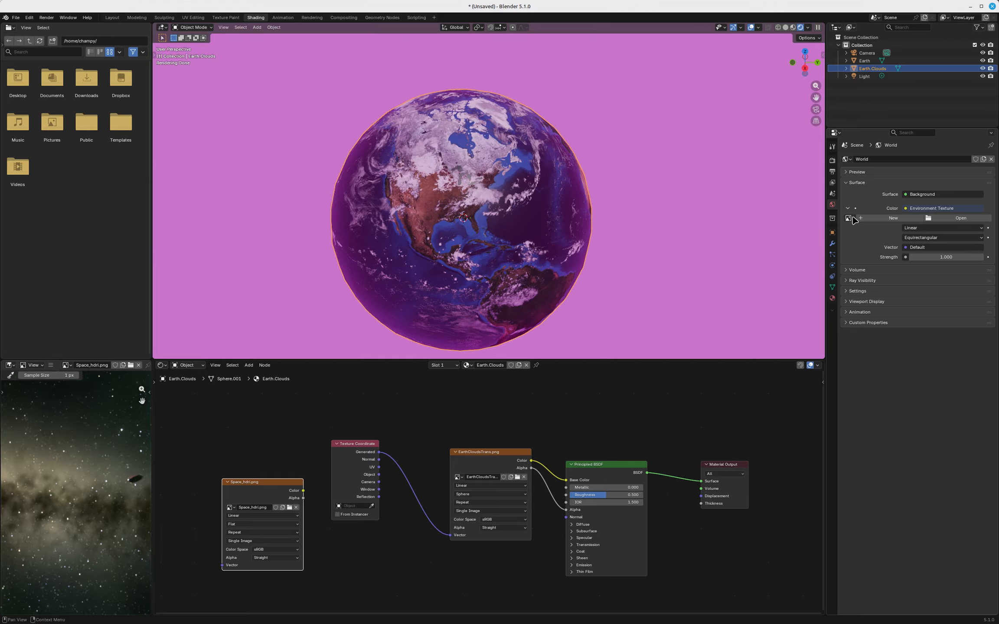
left_click(848, 219)
left_click(587, 263)
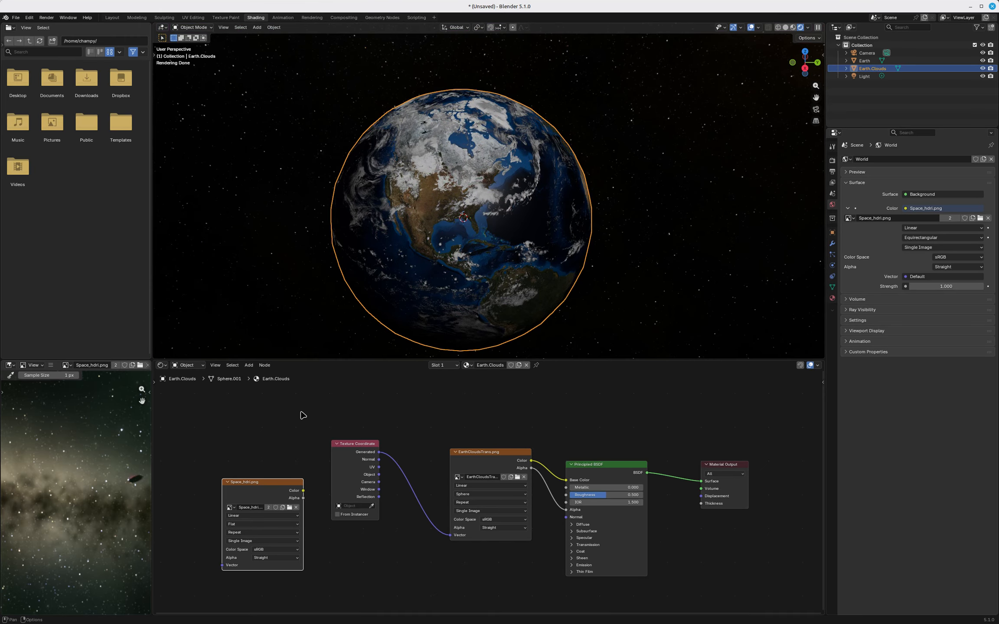
key("x")
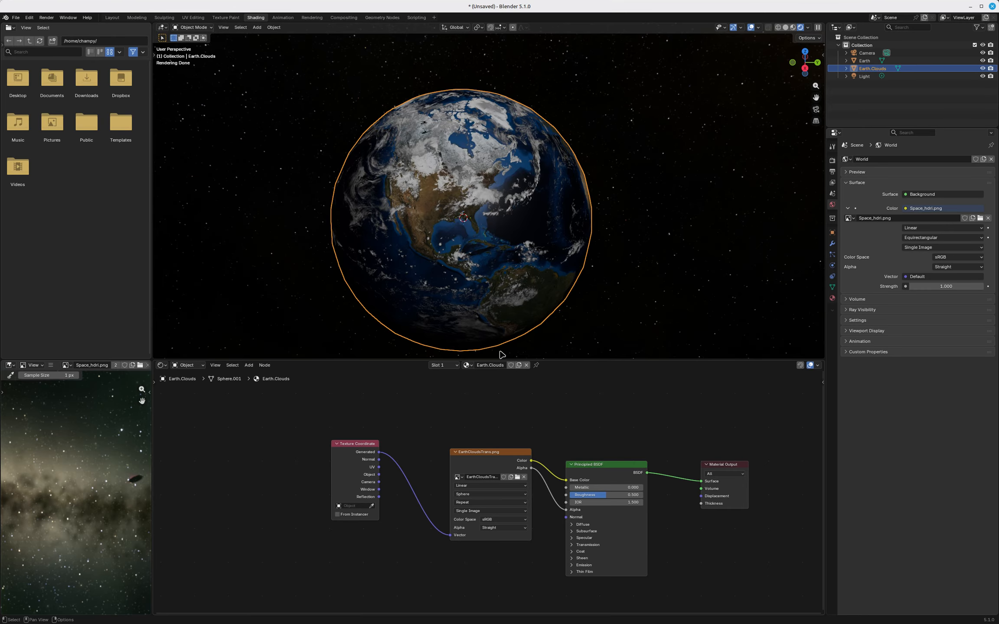
Step: View the Earth against the star background through the scene camera and deselect all objects
scroll(533, 187, "down", 1)
scroll(533, 186, "down", 2)
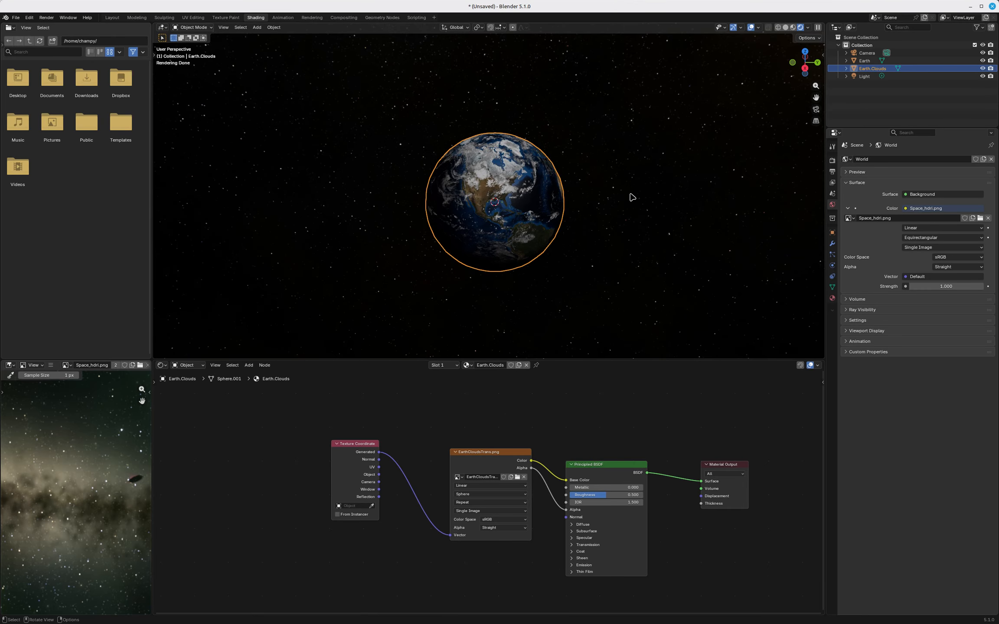
mouse_move(631, 196)
middle_mouse_down()
mouse_move(546, 204)
mouse_move(541, 189)
mouse_move(648, 197)
middle_mouse_up()
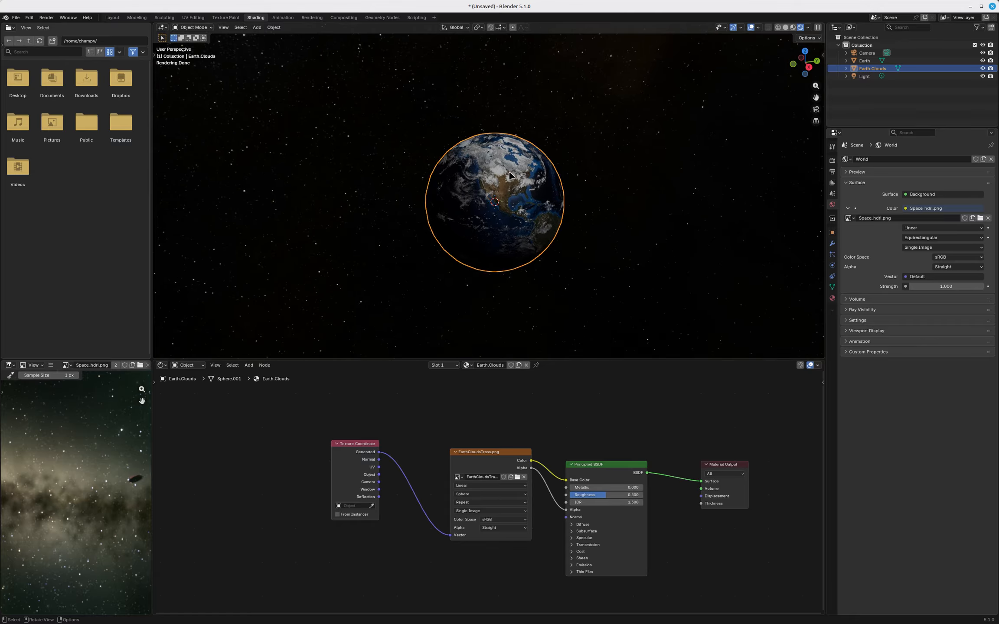
key("KP_0")
scroll(512, 154, "up", 2)
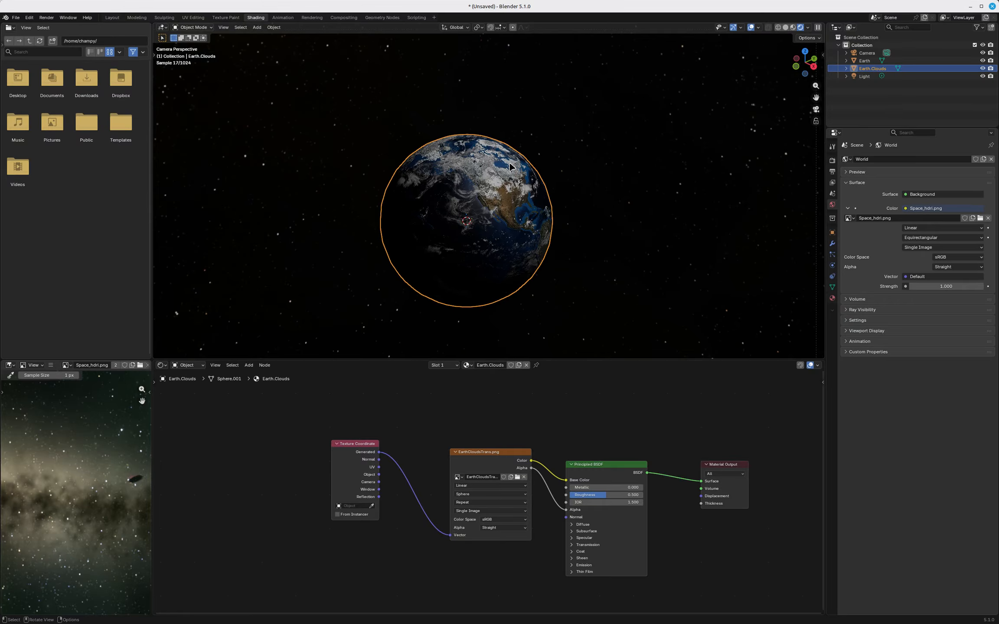
key("alt+a")
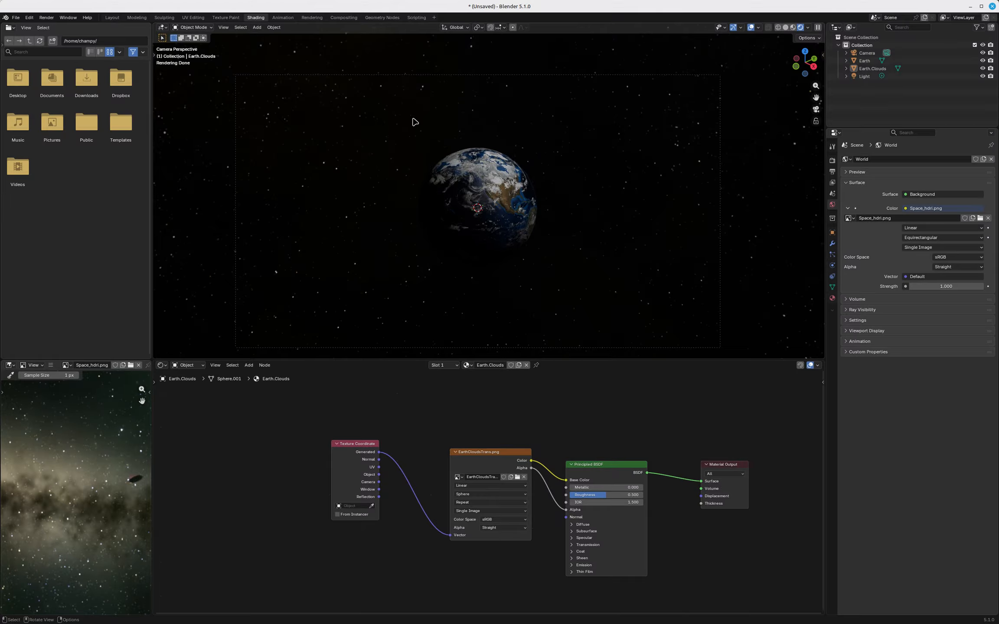
Step: Check the output and Cycles render settings, render the camera view as a still image and return to the main window
left_click(832, 171)
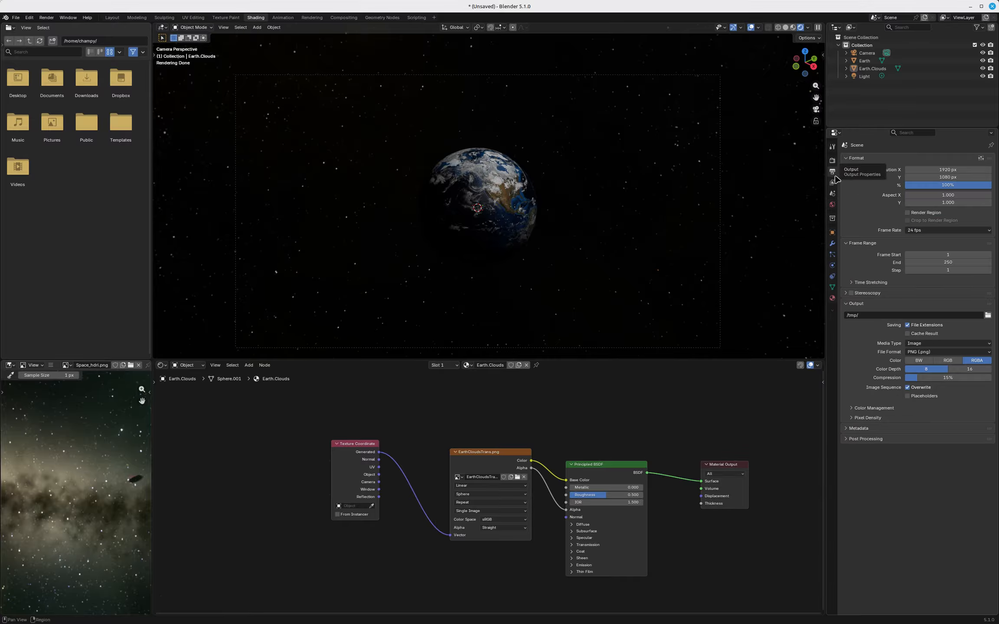
left_click(832, 160)
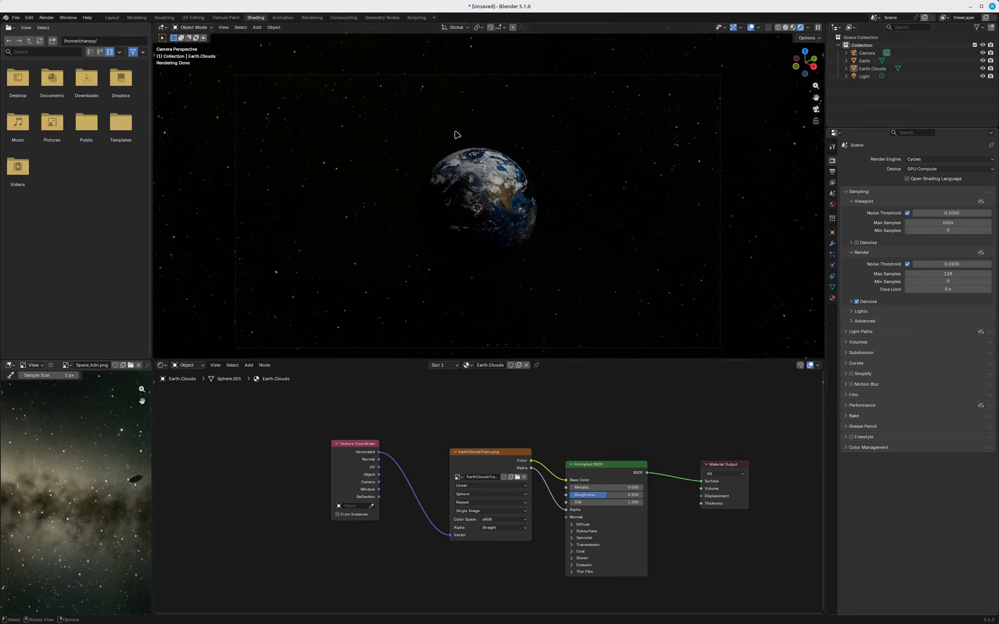
key("F12")
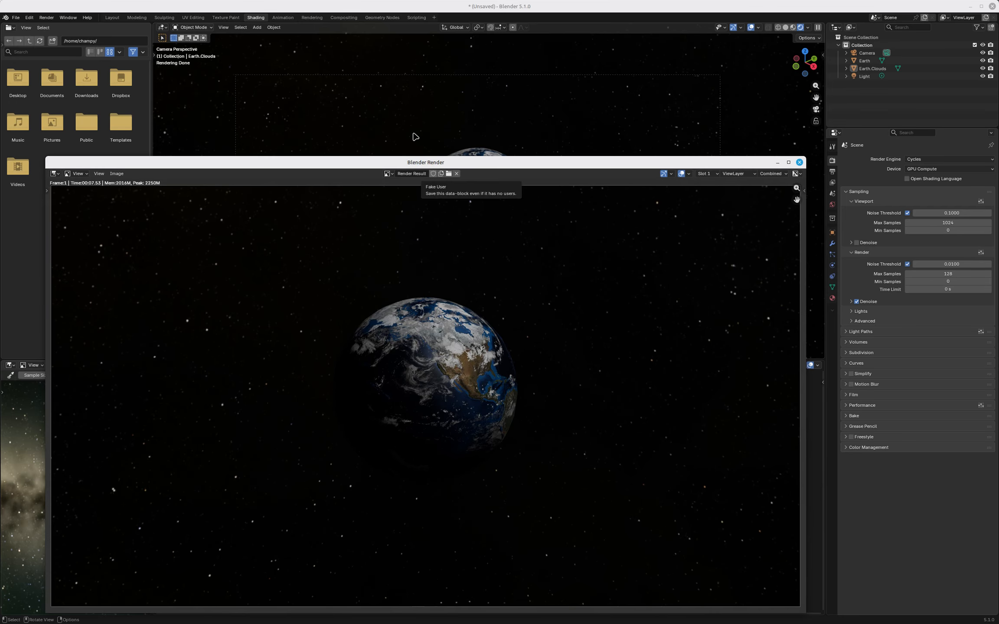
left_click(382, 9)
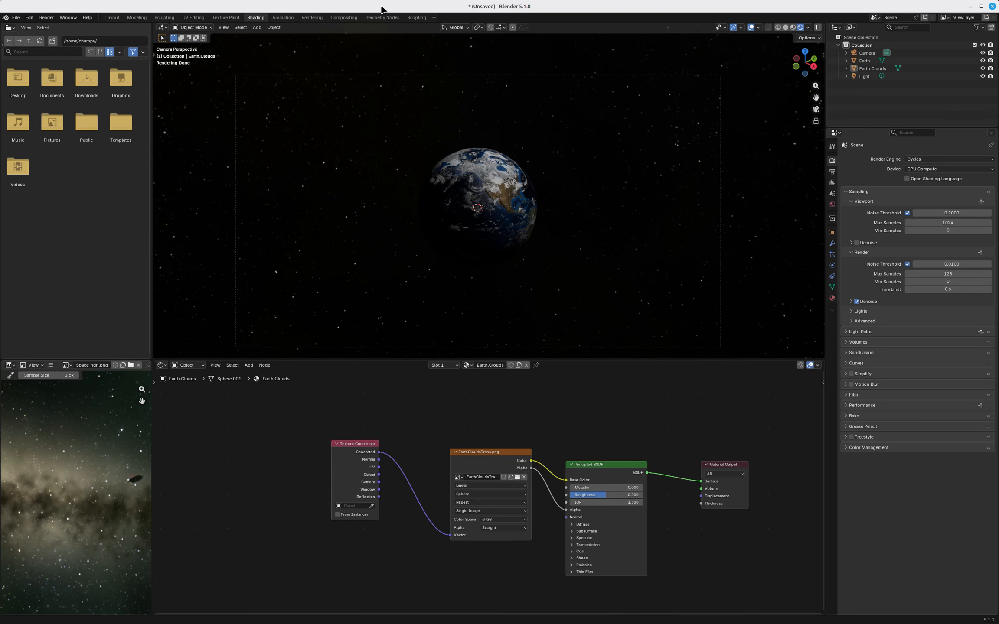
Step: Create a new compositor node tree in the Compositing workspace, with the view layer's pass settings displayed
left_click(342, 17)
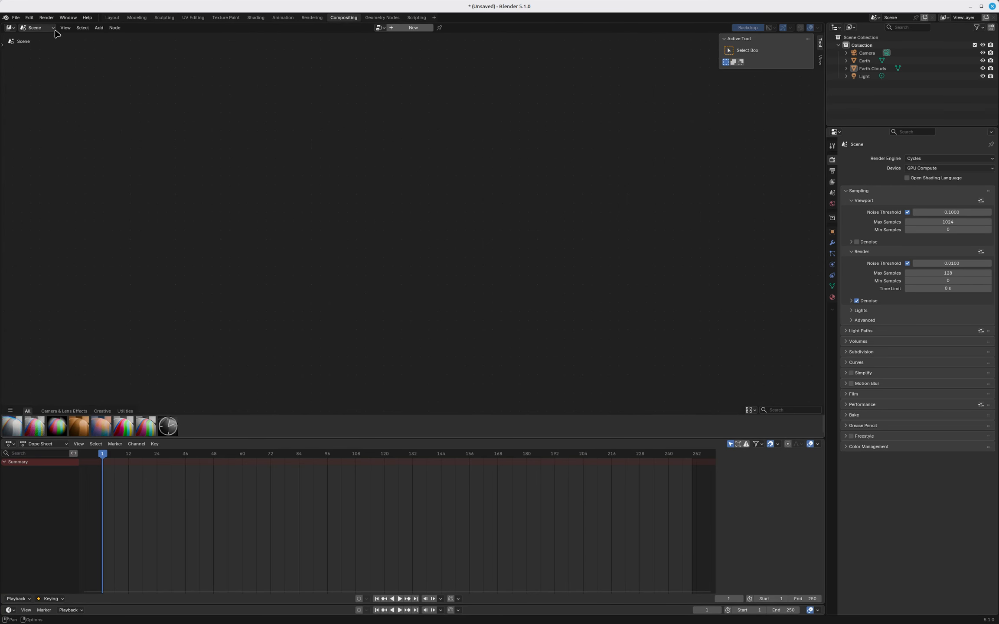
left_click(832, 171)
left_click(832, 182)
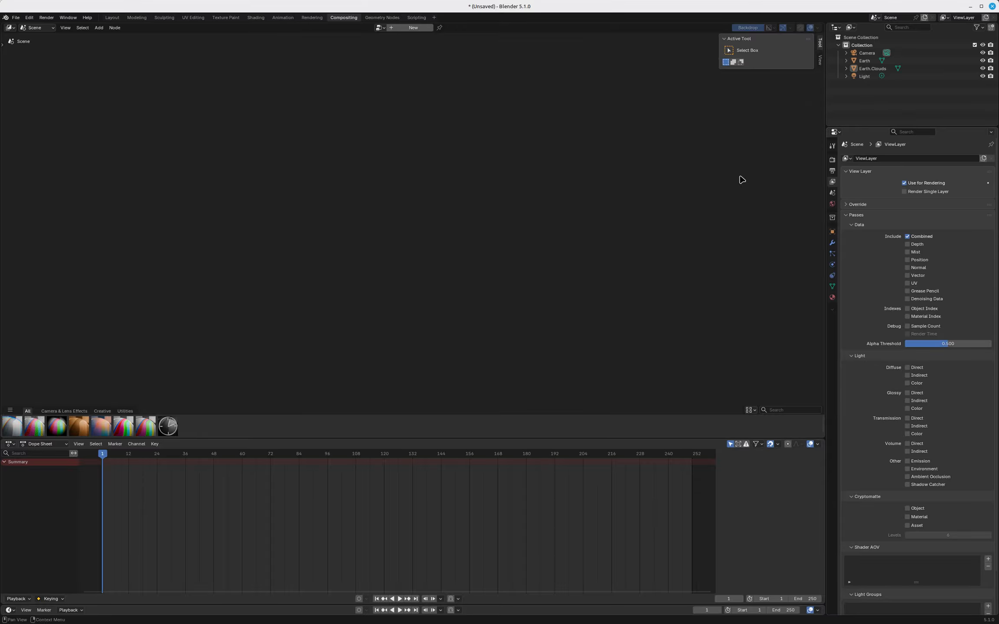
left_click(409, 27)
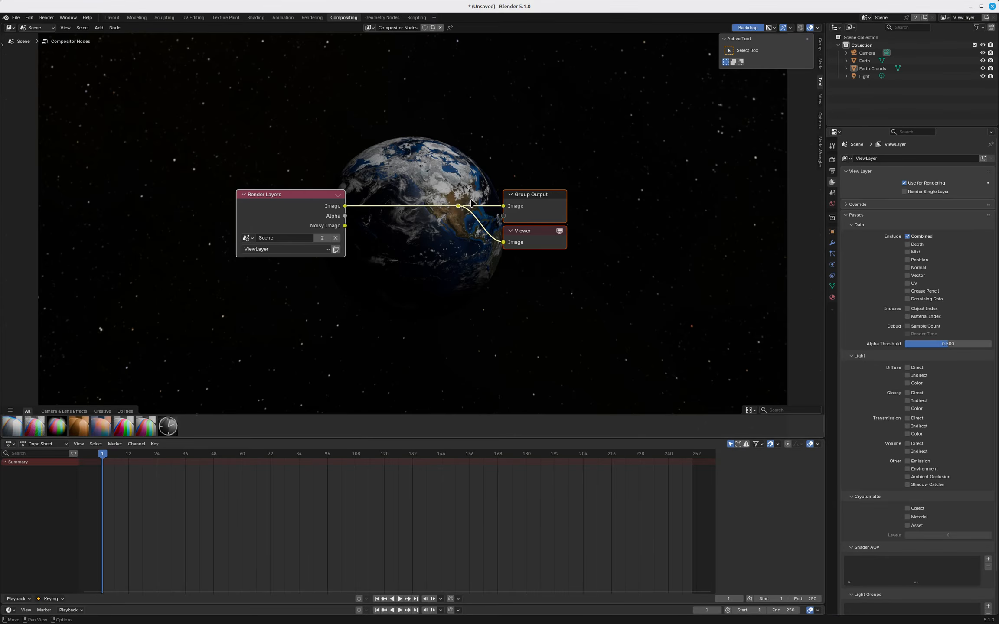
Step: Add a Glare filter node on the link between the Render Layers image and the compositor outputs
scroll(434, 191, "up", 2)
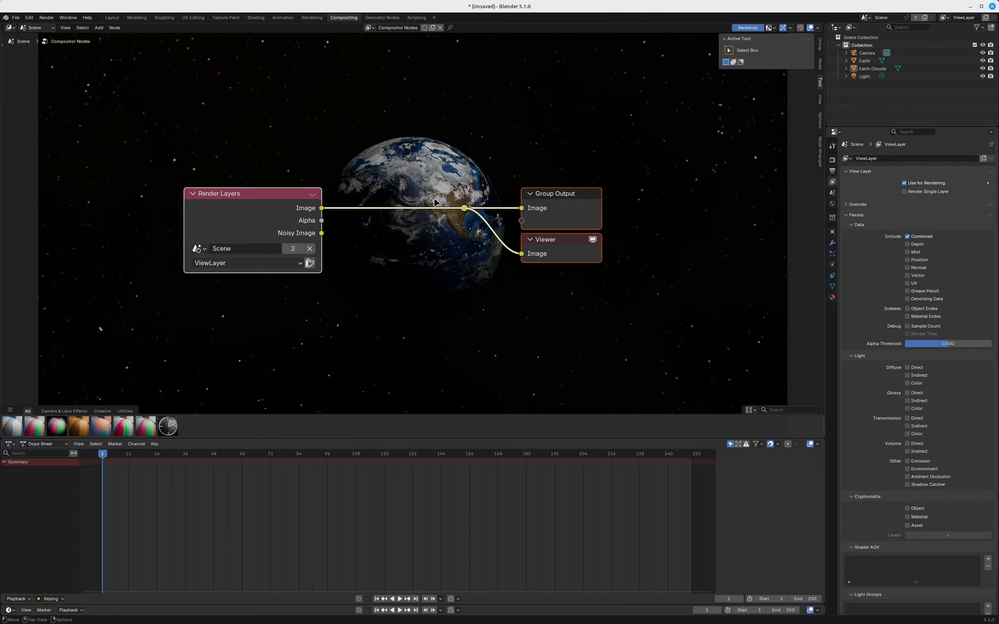
scroll(385, 174, "down", 3)
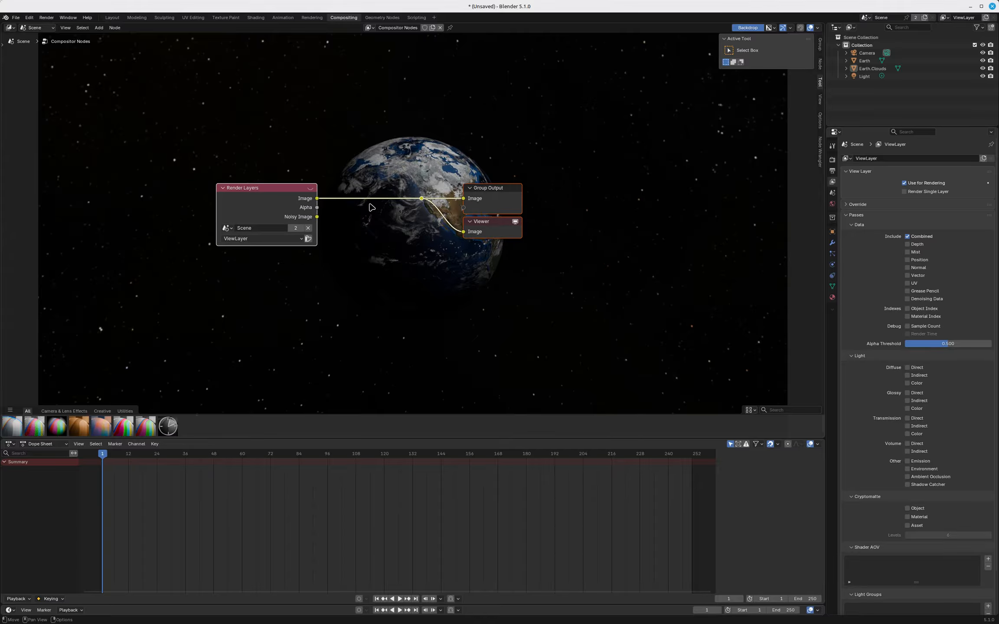
key("shift+a")
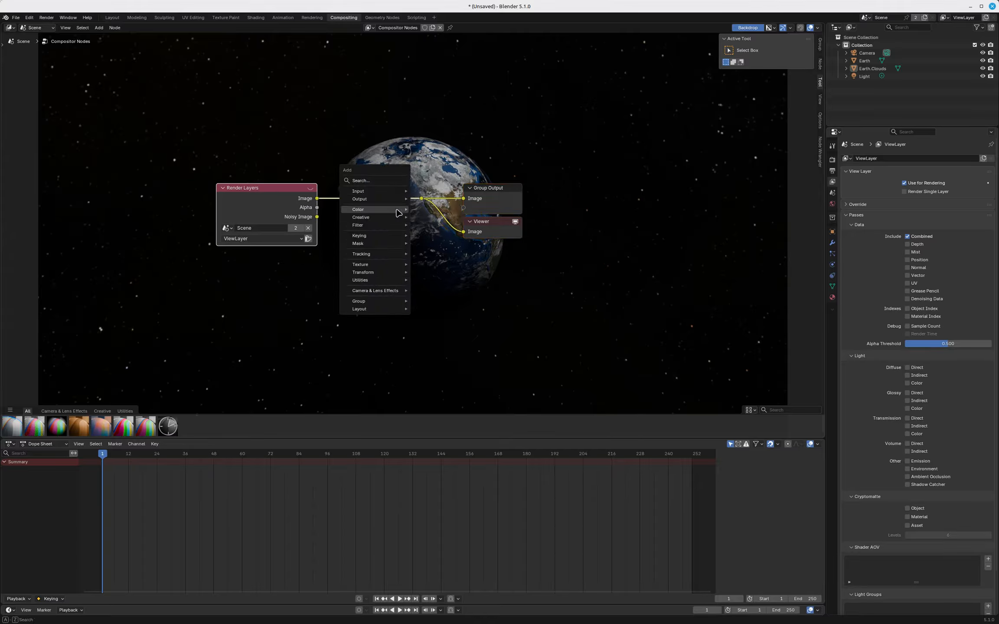
mouse_move(398, 213)
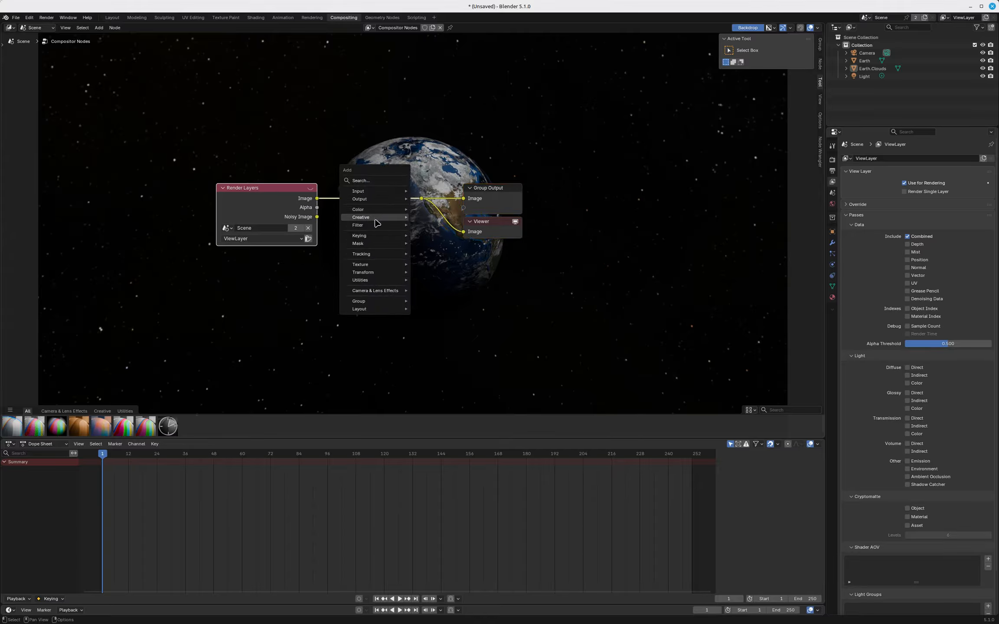
mouse_move(369, 225)
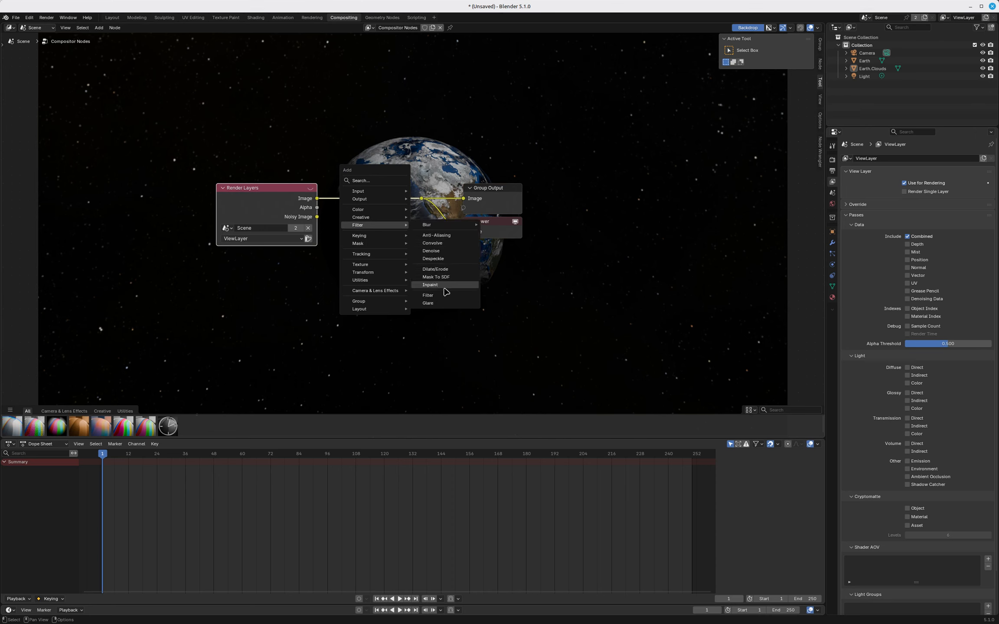
left_click(428, 303)
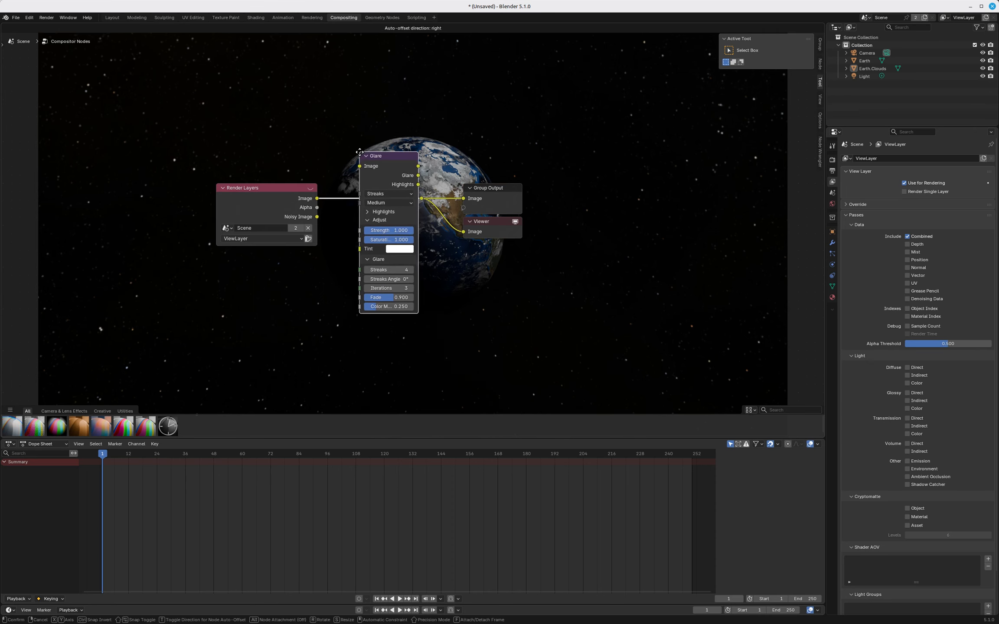
left_click(374, 167)
Step: Set the Glare node's type to Fog Glow and place the node lower between Render Layers and Group Output
scroll(350, 158, "up", 3)
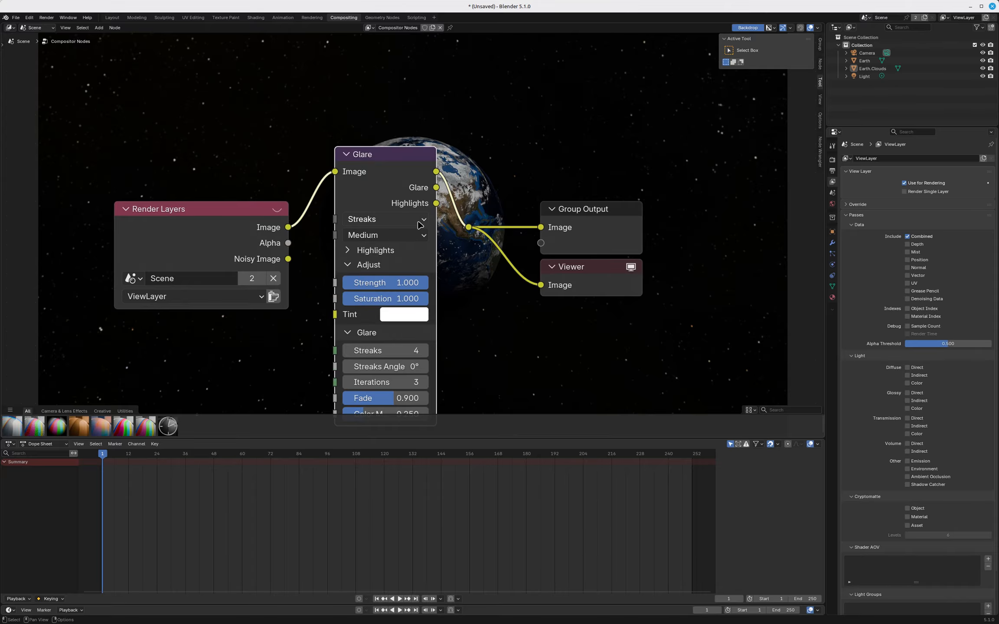
left_click(420, 220)
left_click(385, 304)
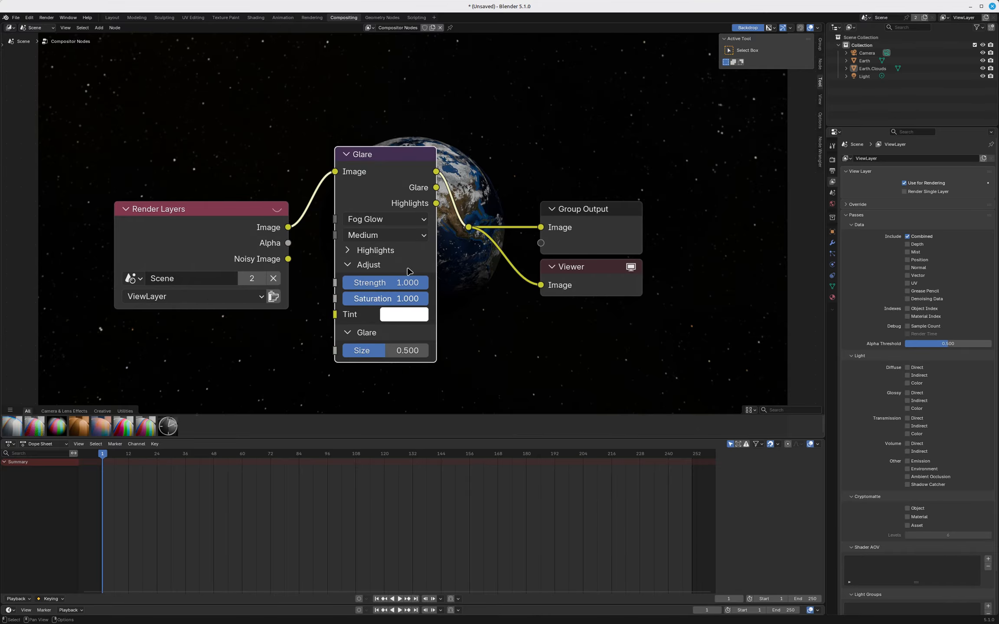
scroll(447, 266, "down", 2)
scroll(447, 267, "down", 1)
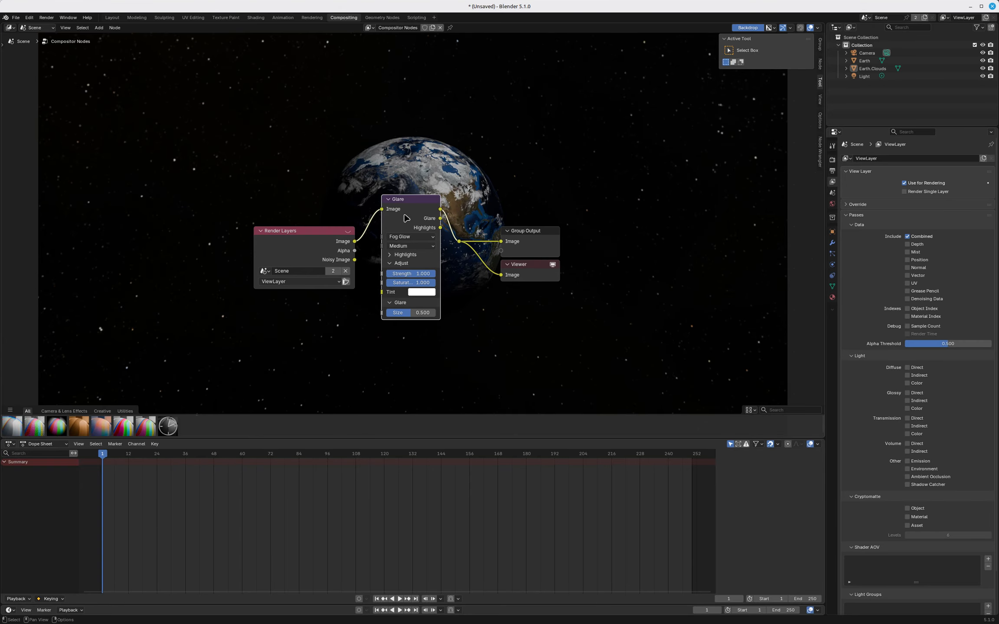
left_click_drag(406, 209, 409, 266)
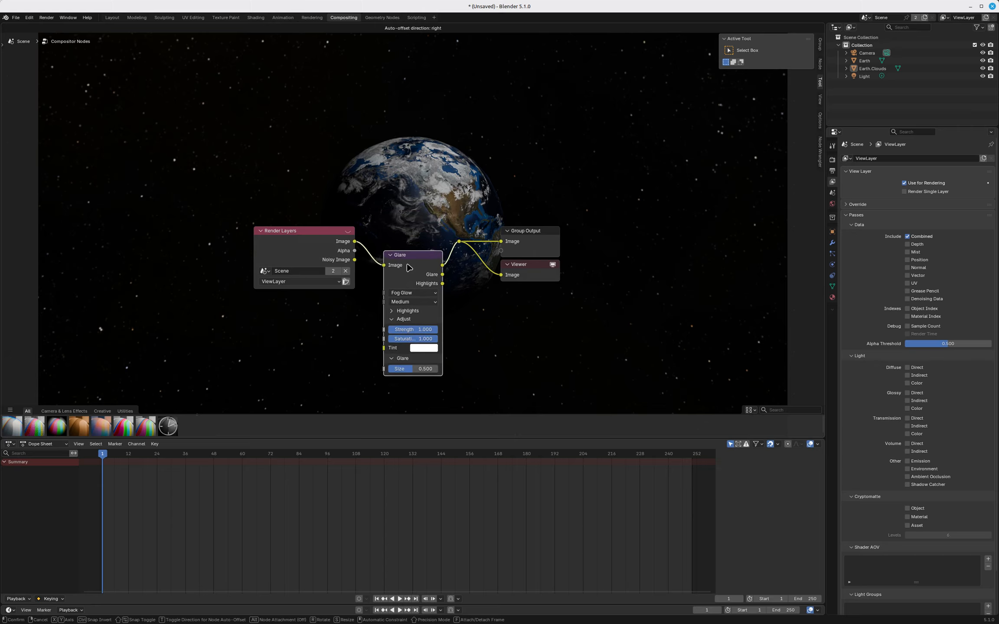
Step: Expand the Glare node's Highlights settings and set the threshold to 0
left_click(393, 311)
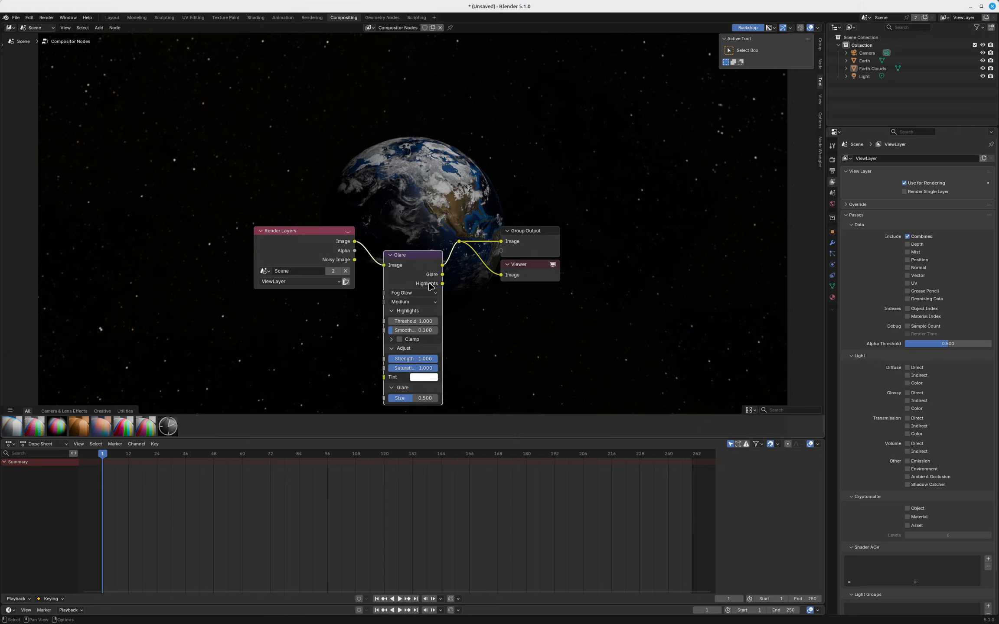
scroll(414, 320, "up", 2)
left_click_drag(429, 319, 405, 317)
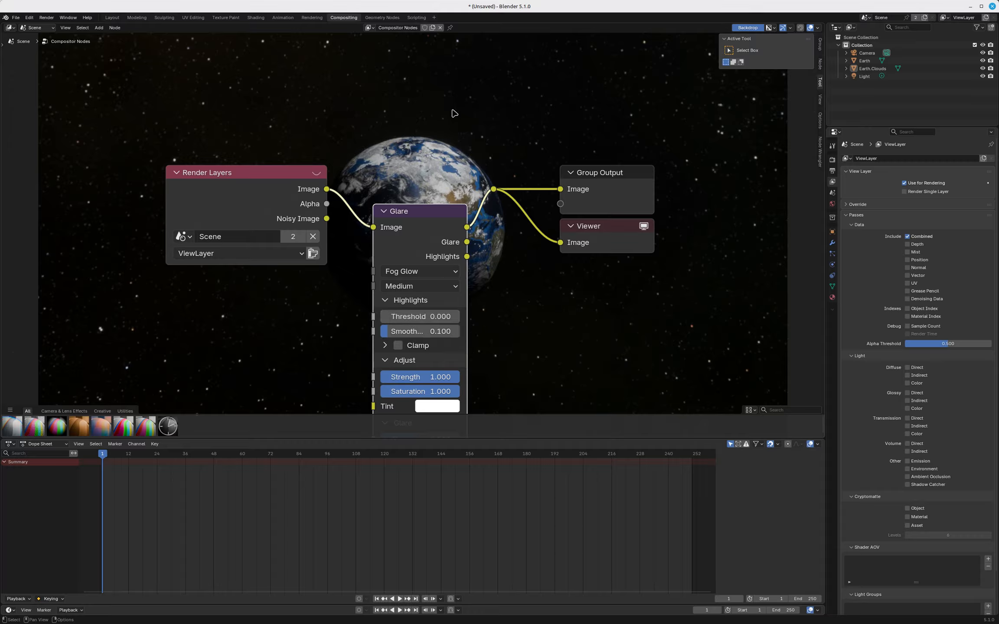
scroll(454, 130, "up", 1)
scroll(451, 161, "down", 1)
scroll(451, 162, "down", 1)
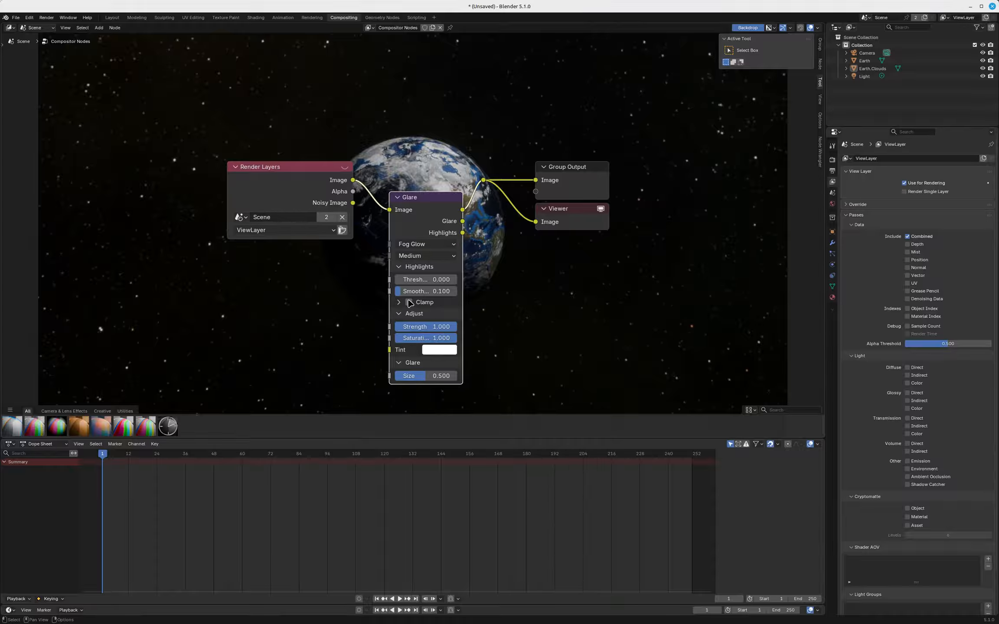
Step: Set the Glare size to about 0.958 and the highlights threshold to 0.6
left_click_drag(427, 376, 457, 378)
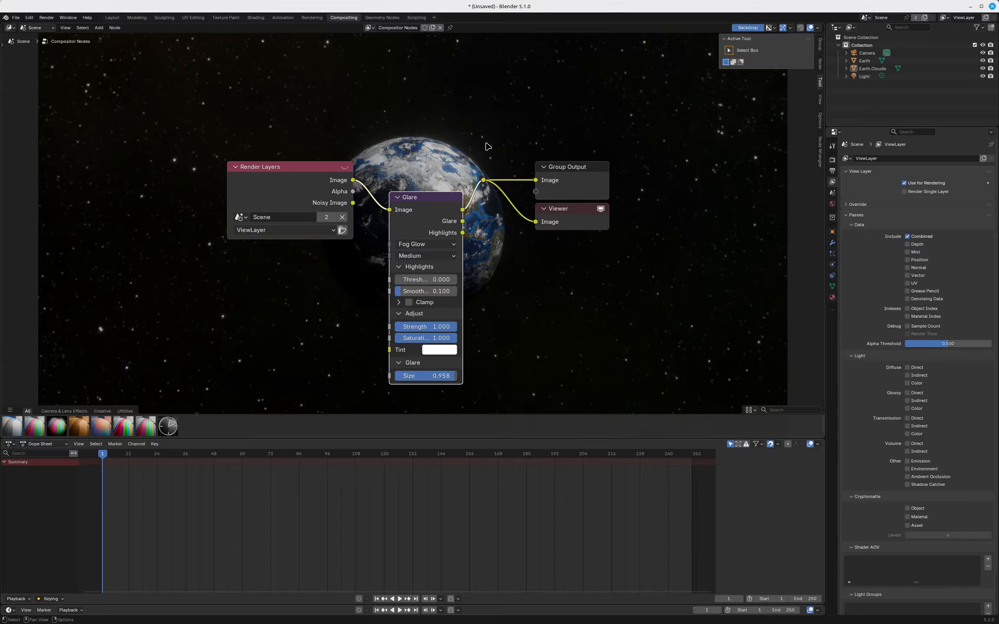
scroll(452, 150, "up", 3)
scroll(422, 156, "down", 1)
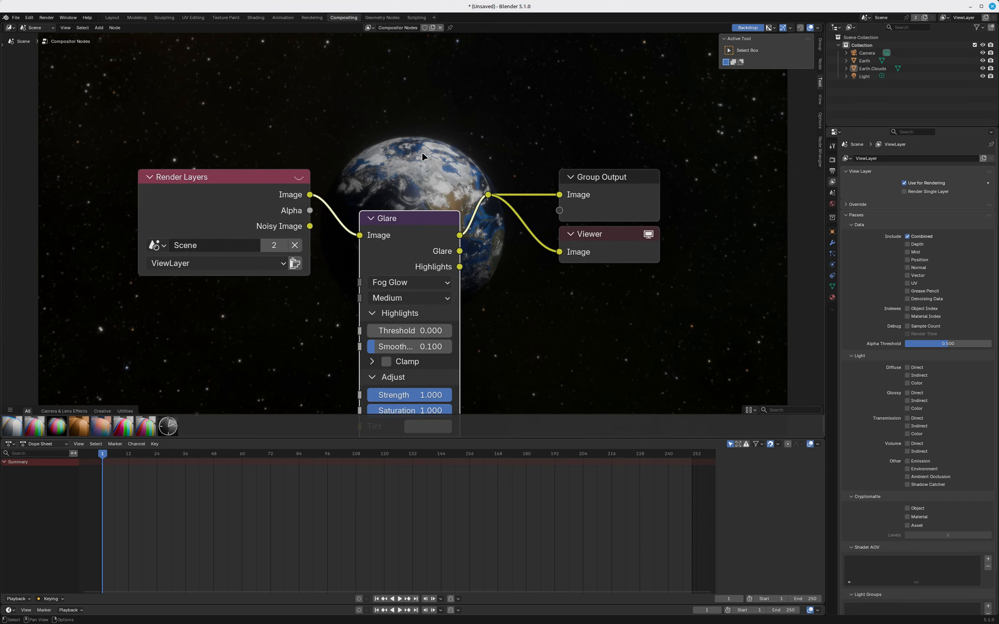
scroll(448, 149, "down", 1)
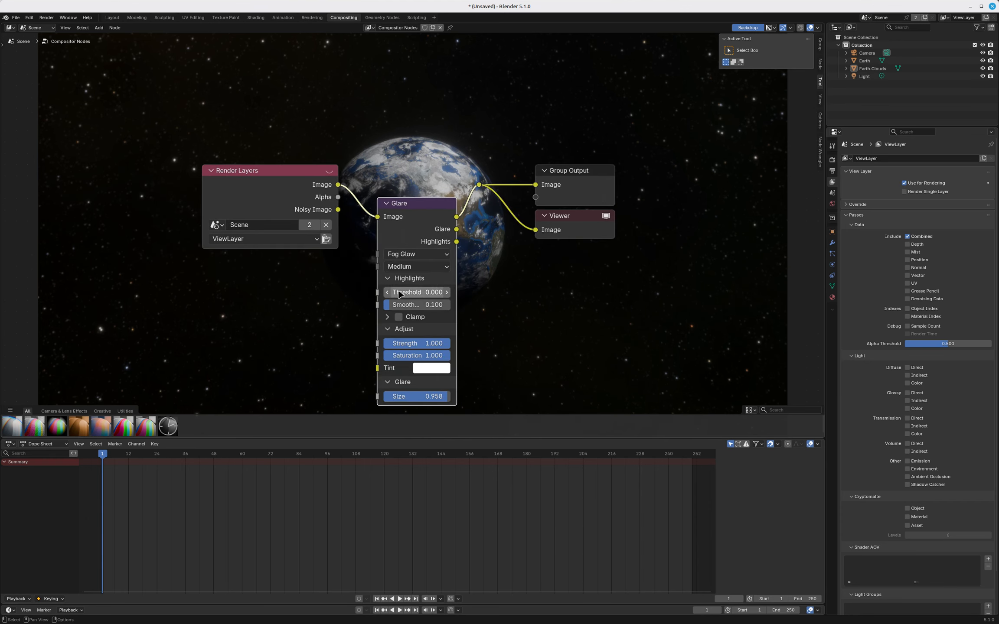
left_click_drag(397, 292, 416, 293)
left_click_drag(416, 292, 405, 292)
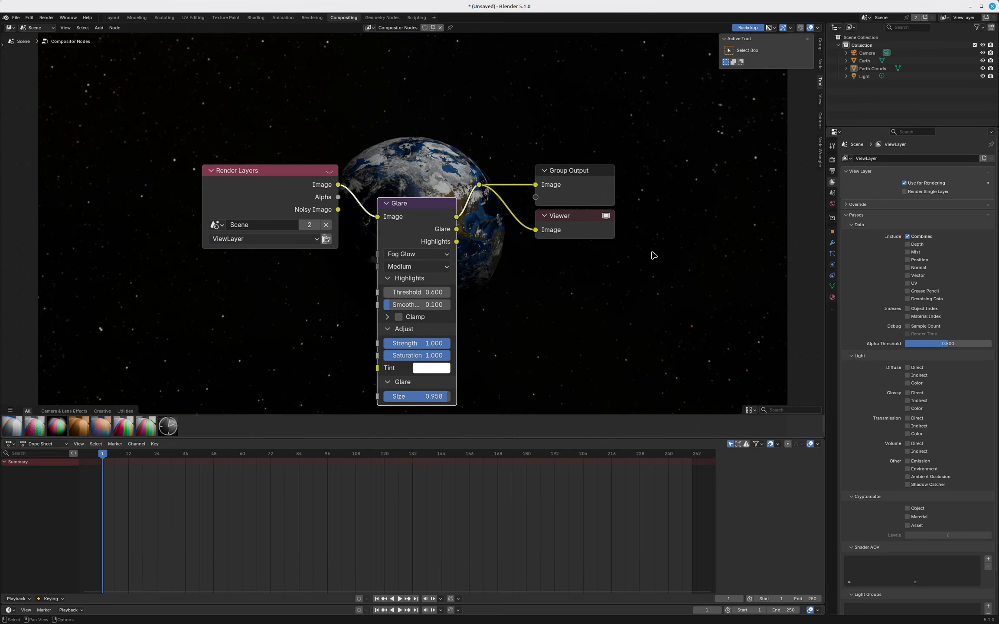
Step: Set the scene light's power to 25000, render the image again and close the render window
left_click(864, 77)
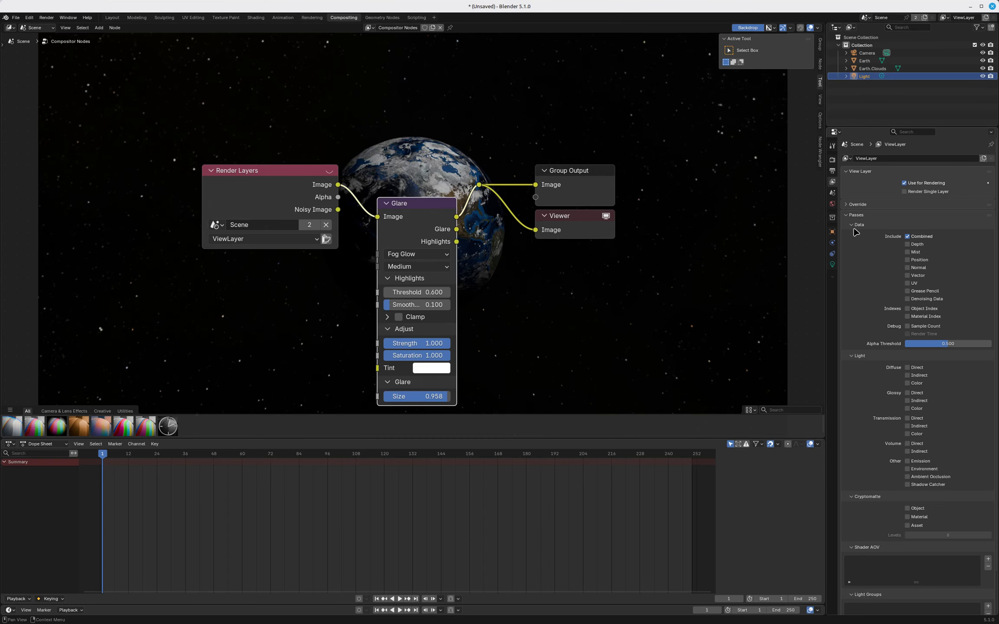
left_click(832, 264)
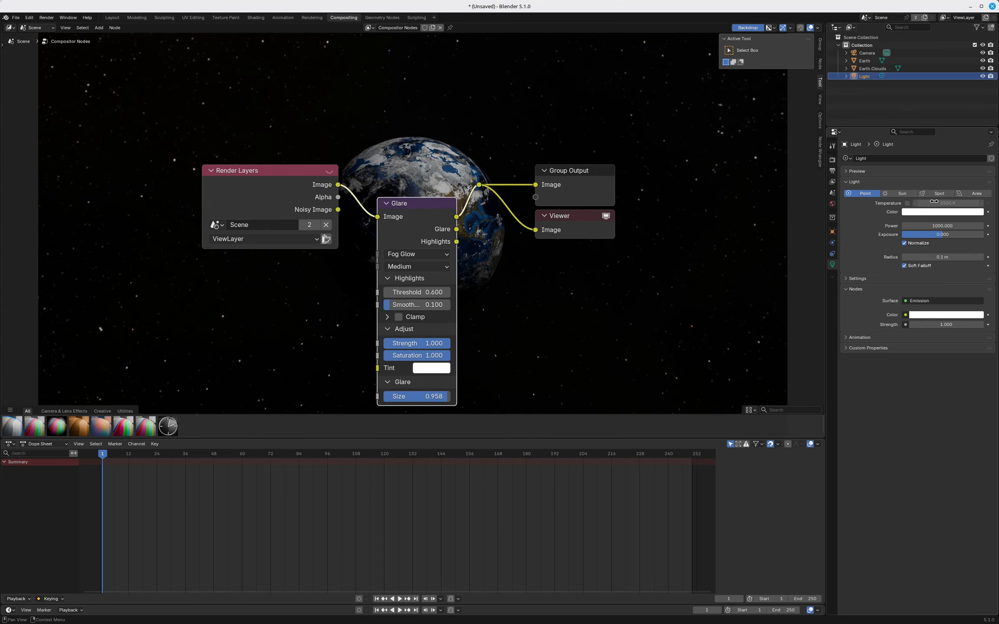
left_click(951, 223)
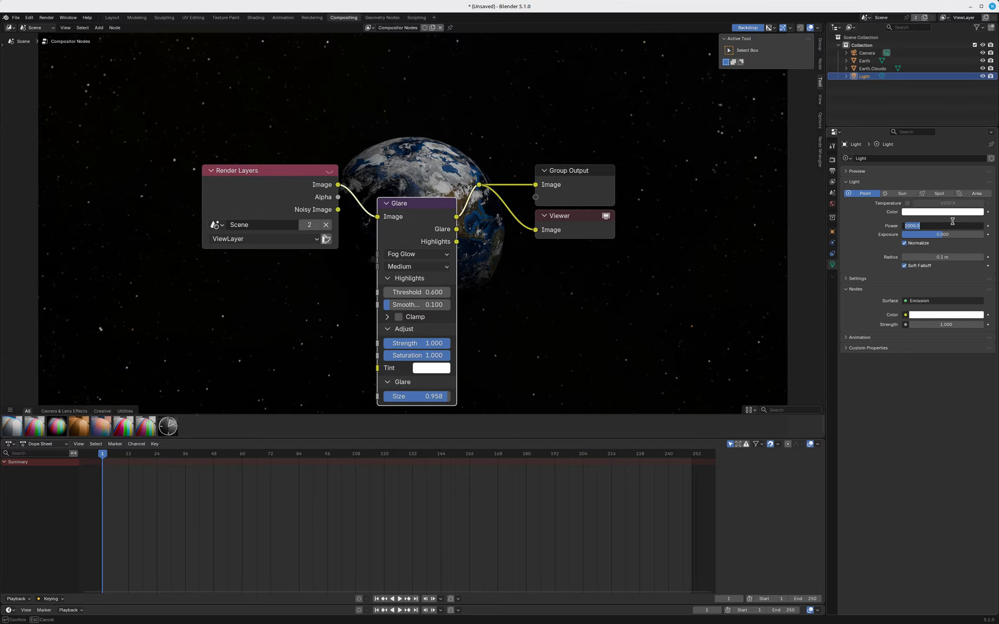
type("25000")
key("Return")
key("F12")
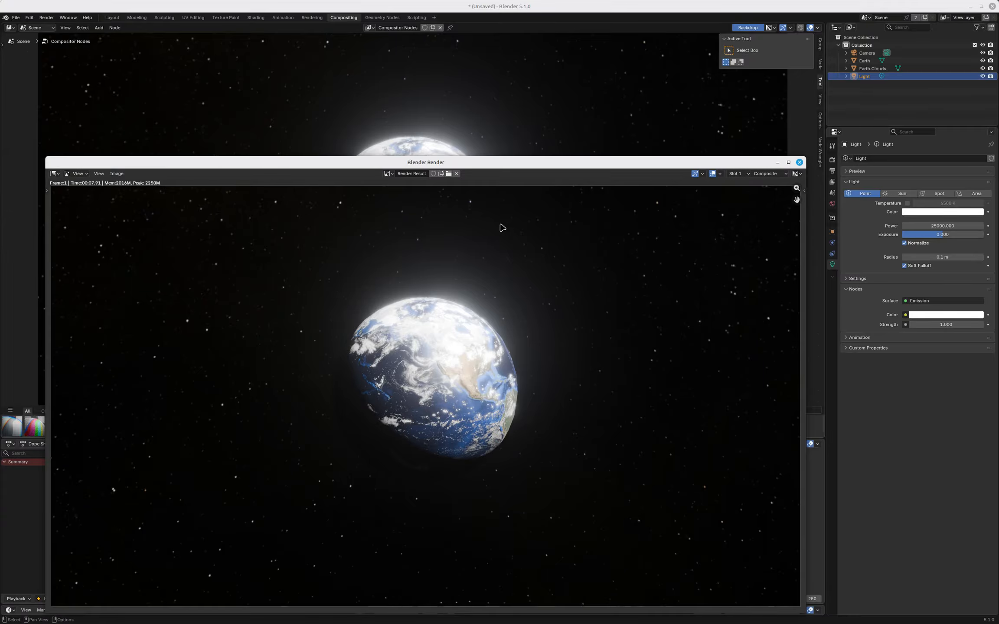
left_click(799, 162)
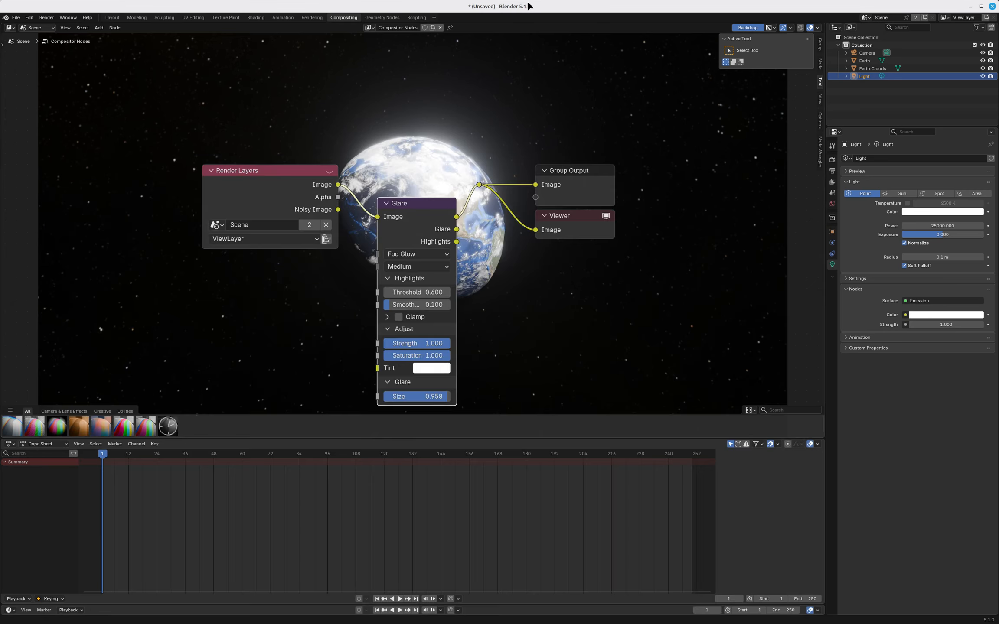
Step: Set the Glare node's size to about 0.567 and its highlights threshold to 0.9
left_click_drag(436, 396, 421, 399)
left_click(420, 399)
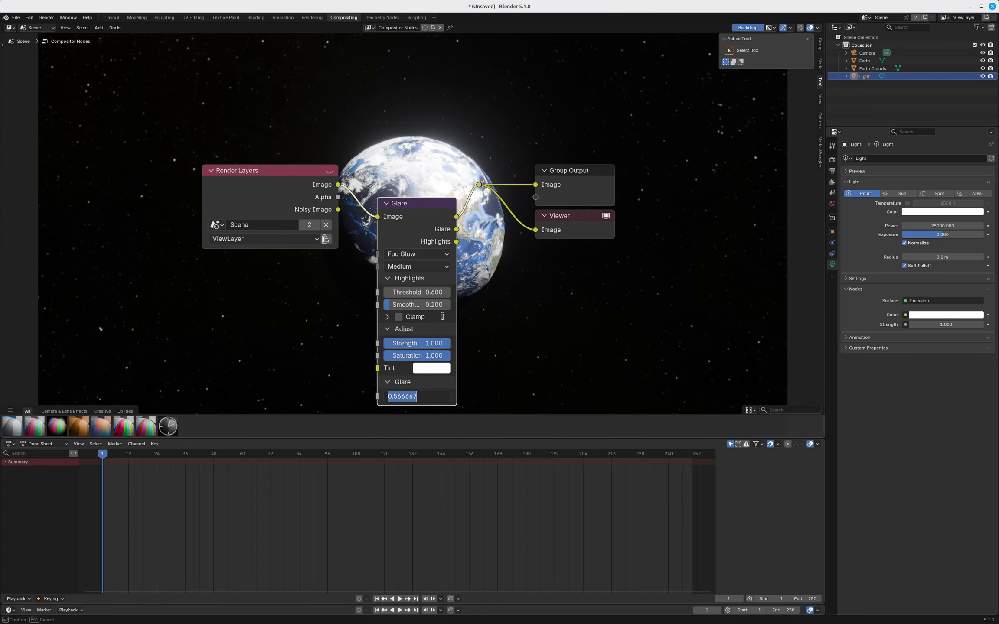
key("Return")
mouse_move(412, 293)
left_mouse_down()
mouse_move(433, 292)
mouse_move(413, 292)
left_mouse_up()
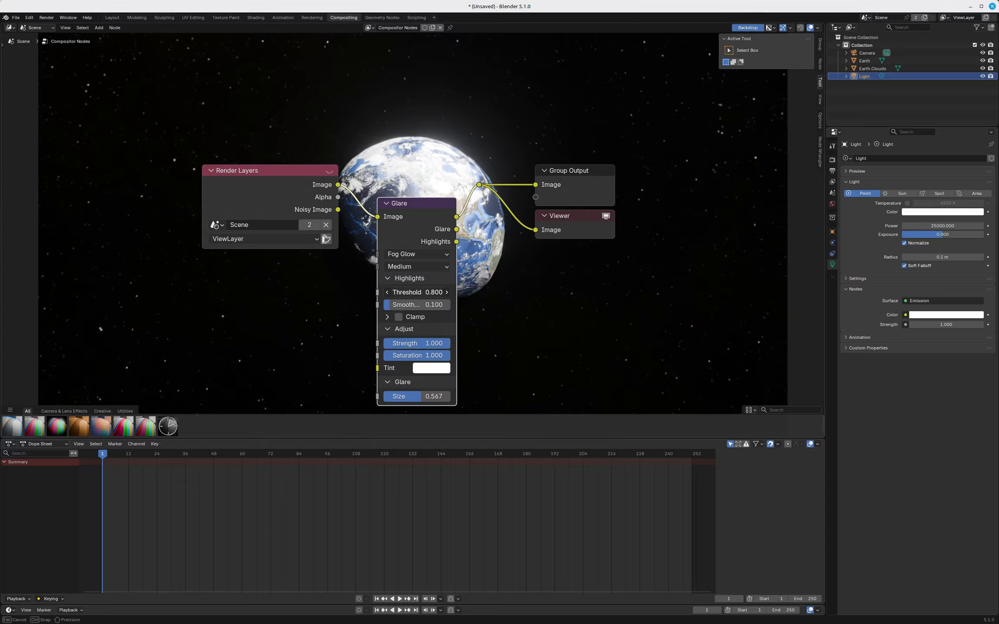
left_click(412, 293)
left_click(414, 292)
type("9")
key("Return")
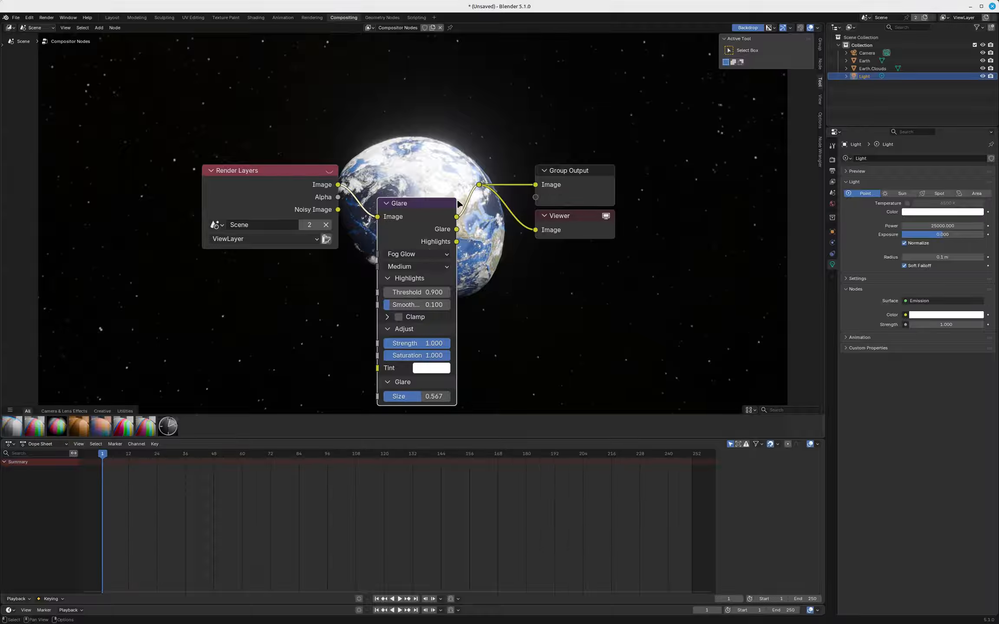
scroll(277, 243, "down", 2)
scroll(370, 234, "down", 6)
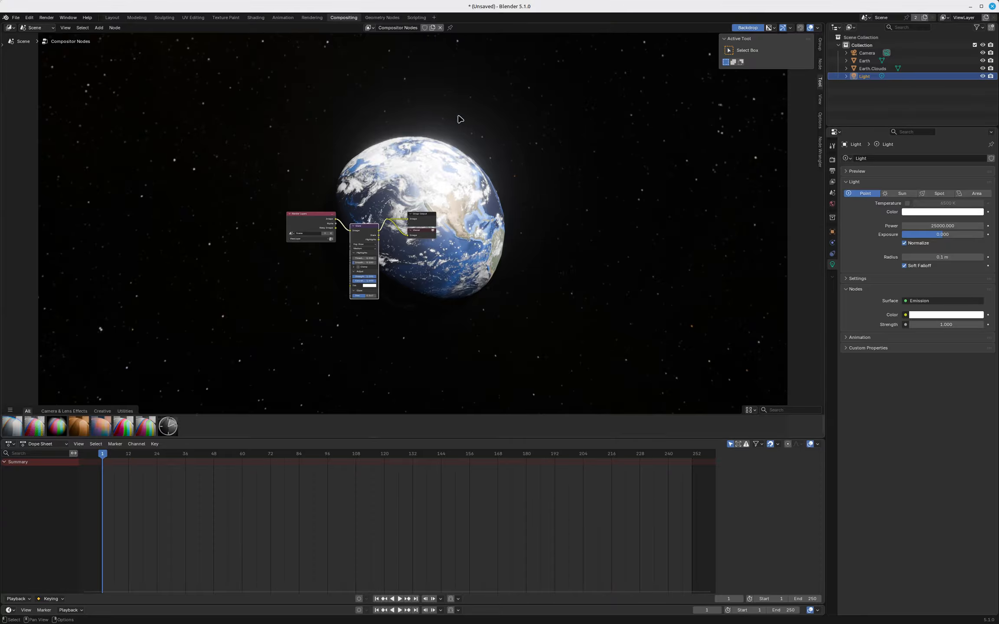
scroll(454, 150, "up", 8)
scroll(449, 178, "down", 4)
scroll(409, 289, "up", 2)
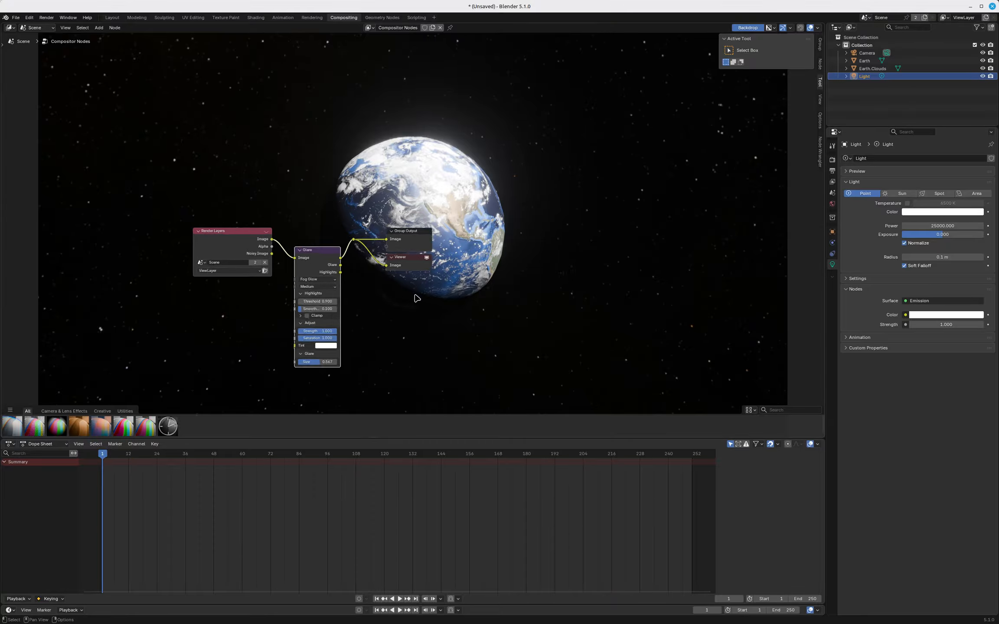